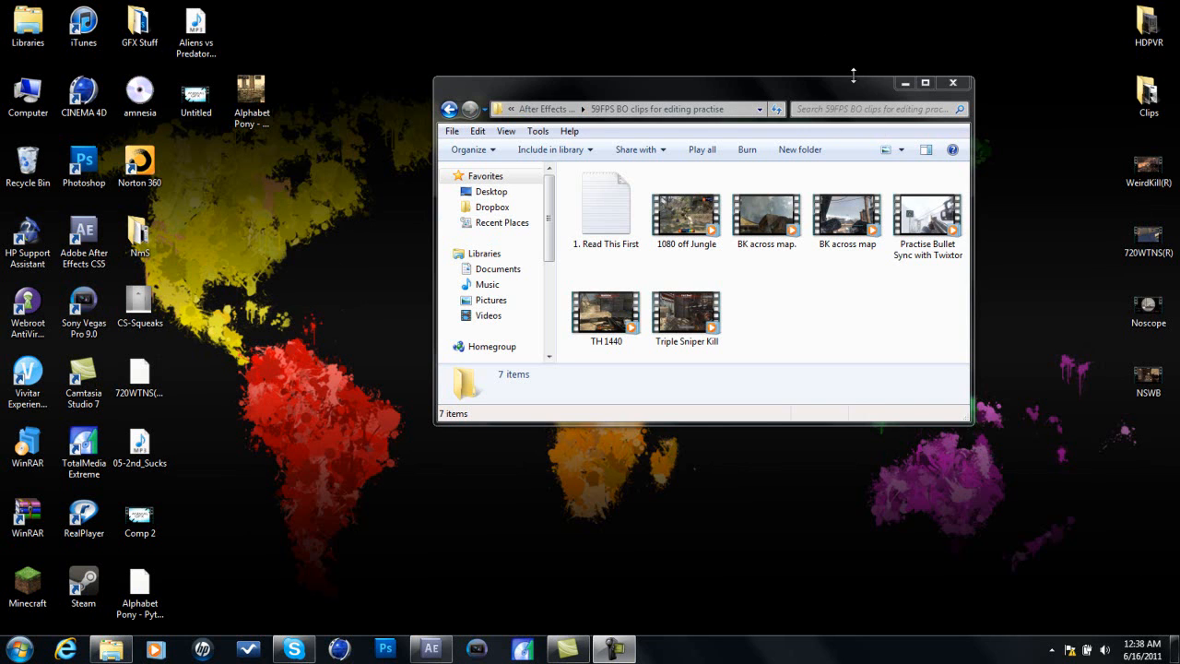
{"action": "left_click", "coordinate": [717, 90]}
{"action": "left_click_drag", "start_coordinate": [717, 90], "coordinate": [677, 57]}
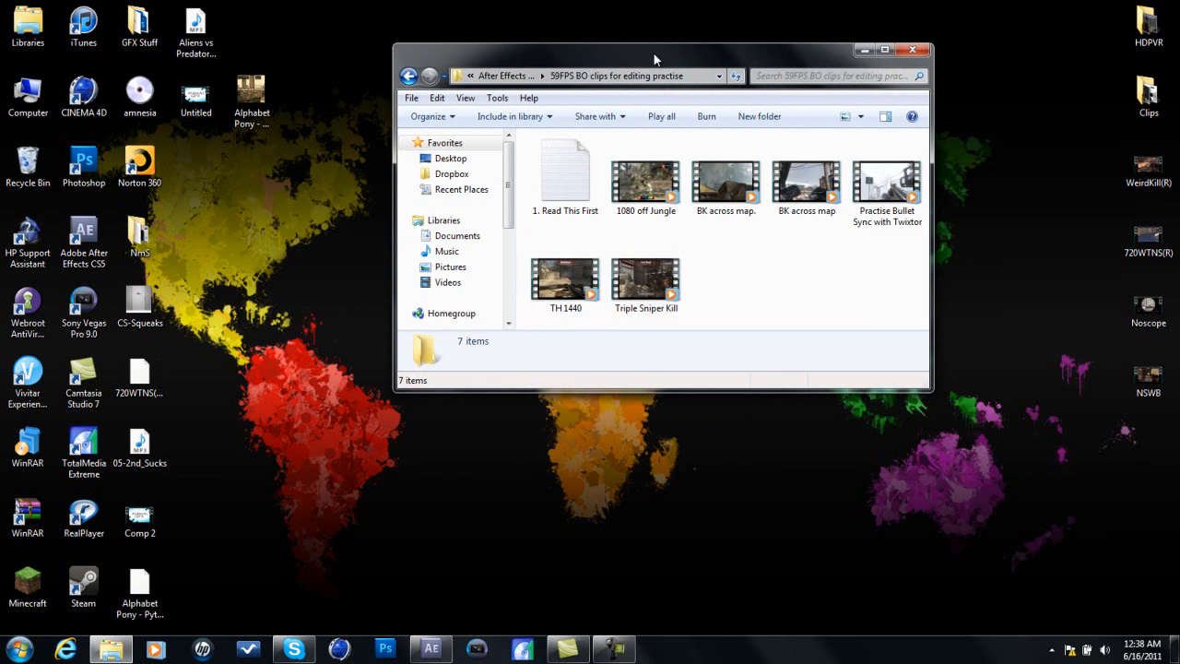
{"action": "left_click_drag", "start_coordinate": [651, 59], "coordinate": [645, 17]}
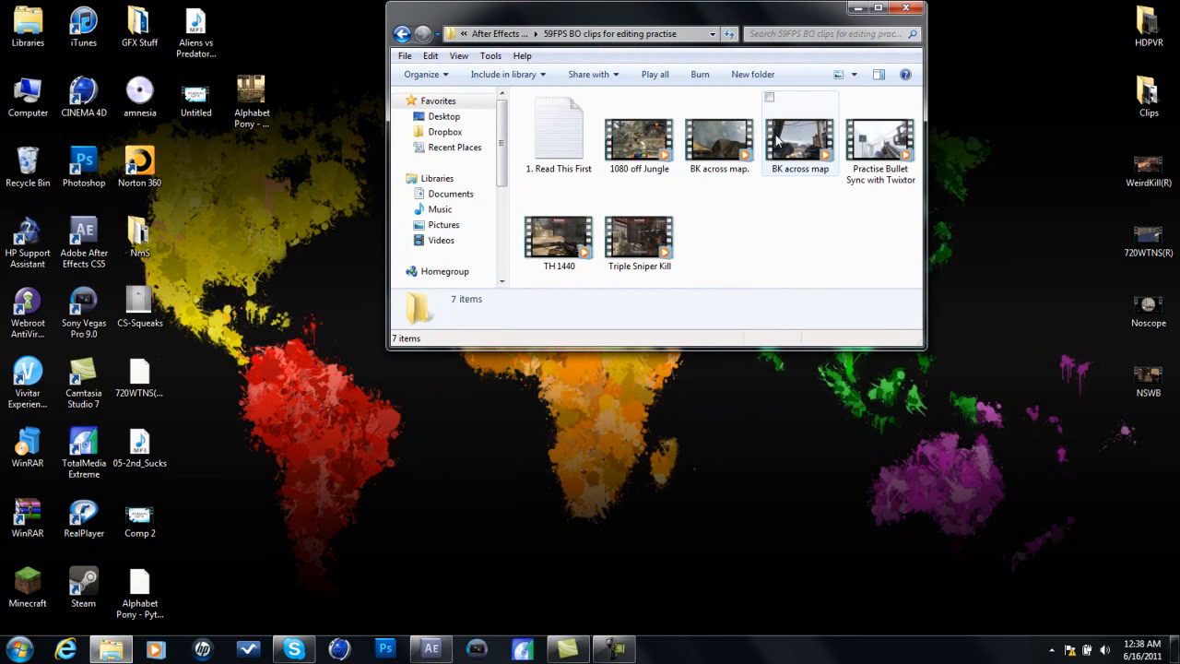
{"action": "left_click_drag", "start_coordinate": [807, 19], "coordinate": [1035, 20]}
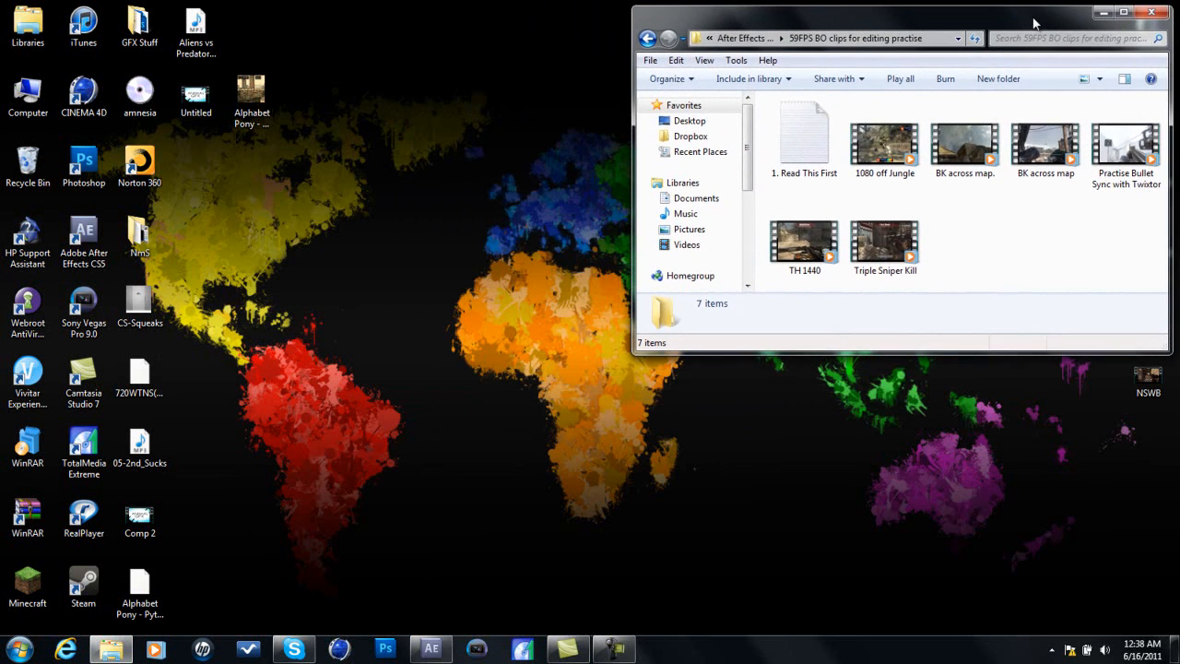
{"action": "left_click_drag", "start_coordinate": [916, 15], "coordinate": [627, 17]}
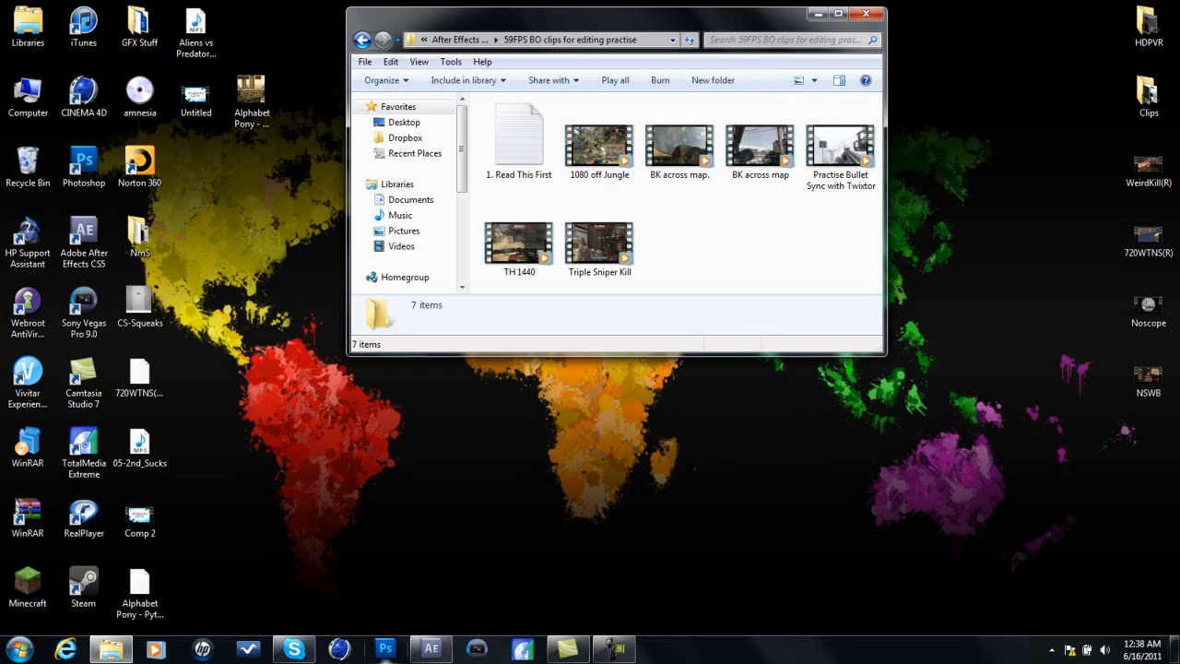
- Import the "Practise Bullet Sync with Twixtor" clip from the practice clips folder into the After Effects project
{"action": "left_click", "coordinate": [448, 656]}
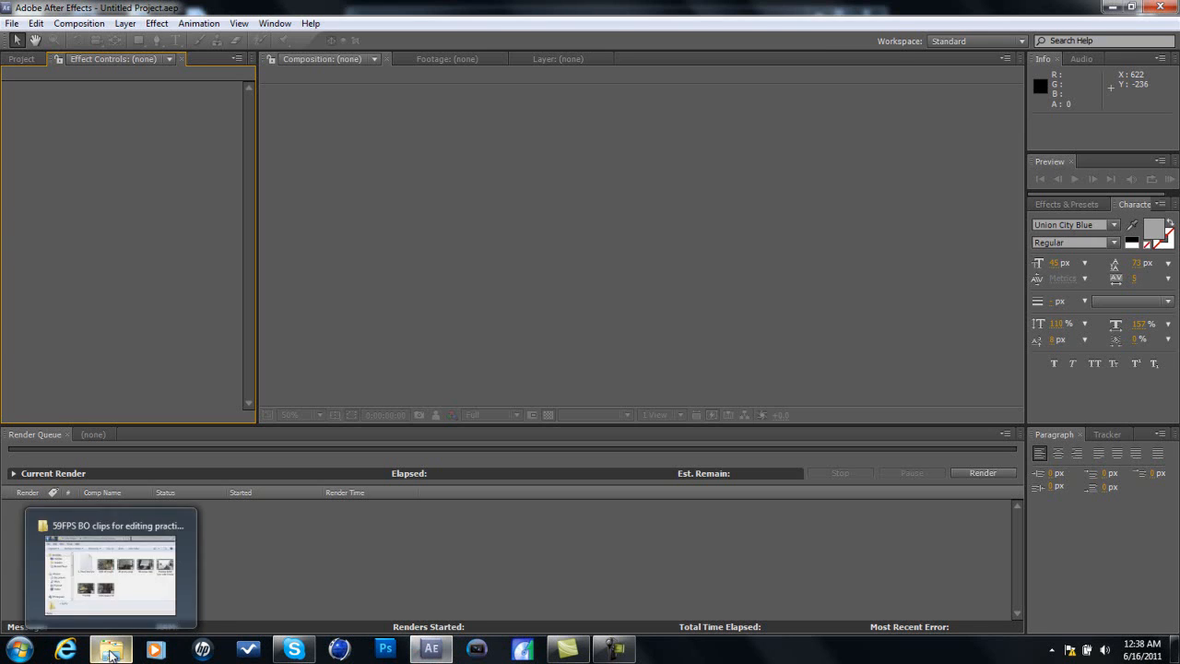
{"action": "left_click", "coordinate": [110, 649]}
{"action": "left_click_drag", "start_coordinate": [571, 25], "coordinate": [568, 63]}
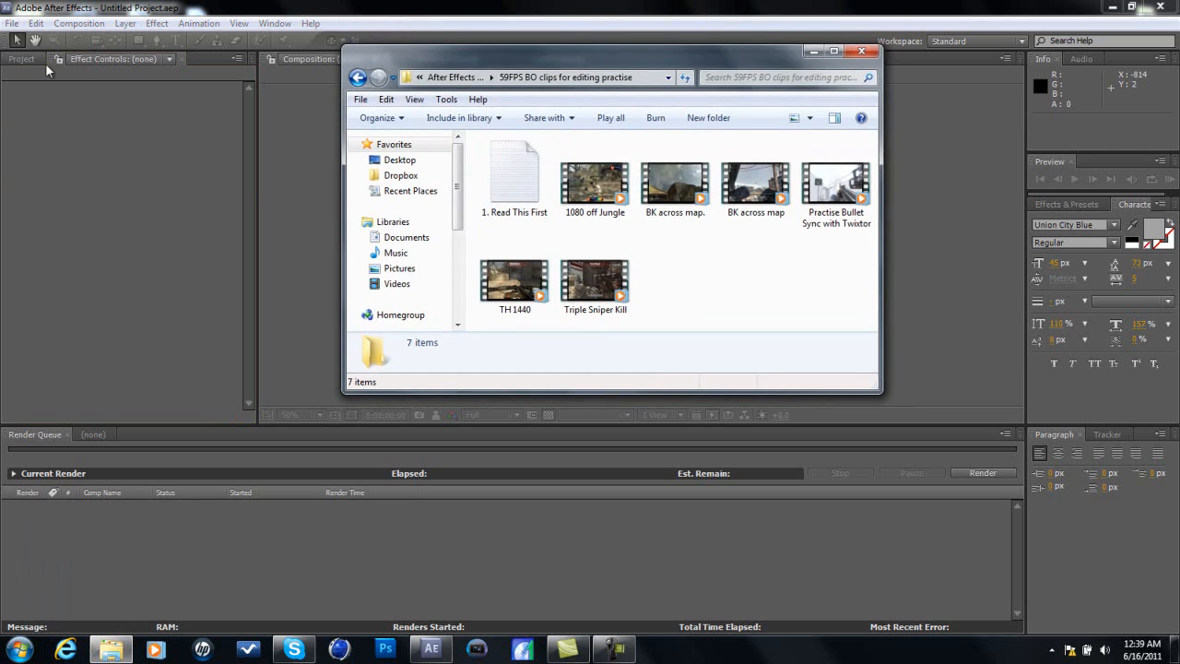
{"action": "left_click", "coordinate": [21, 58]}
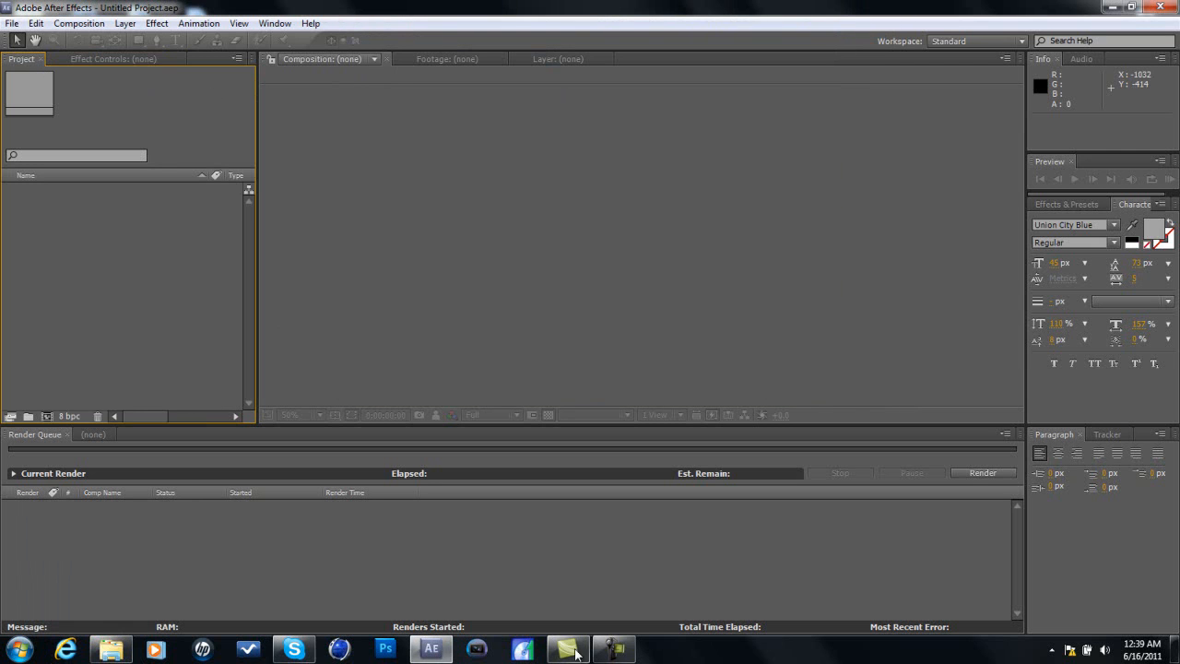
{"action": "left_click", "coordinate": [109, 649]}
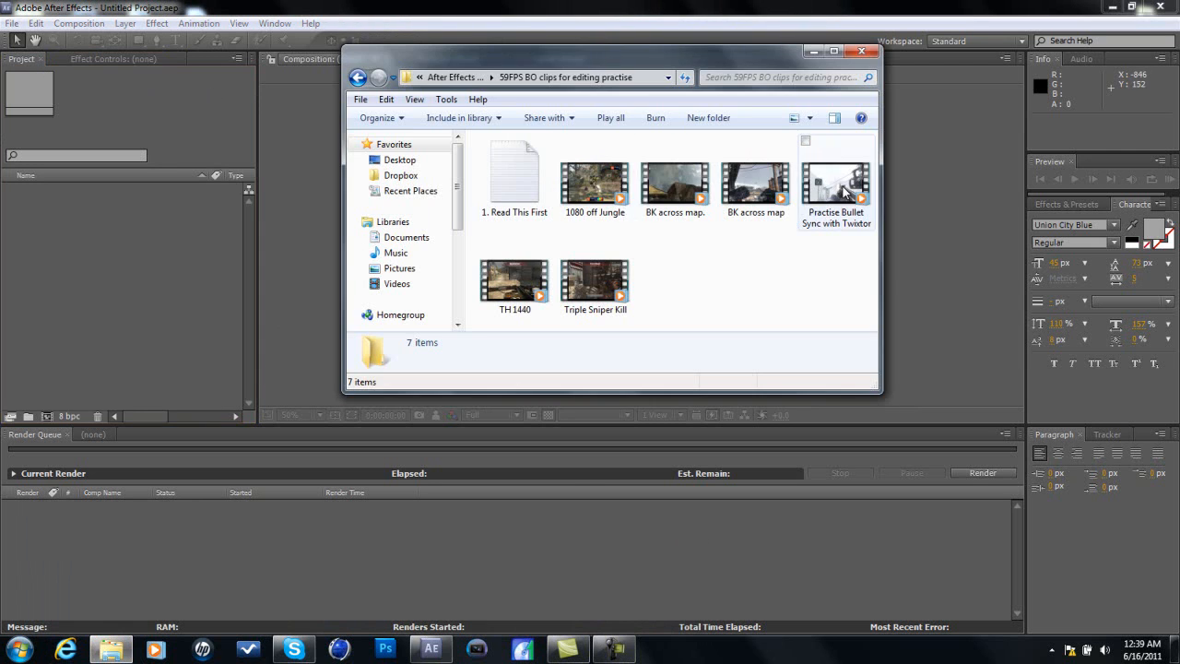
{"action": "left_click_drag", "start_coordinate": [845, 191], "coordinate": [174, 264]}
{"action": "left_click", "coordinate": [817, 52]}
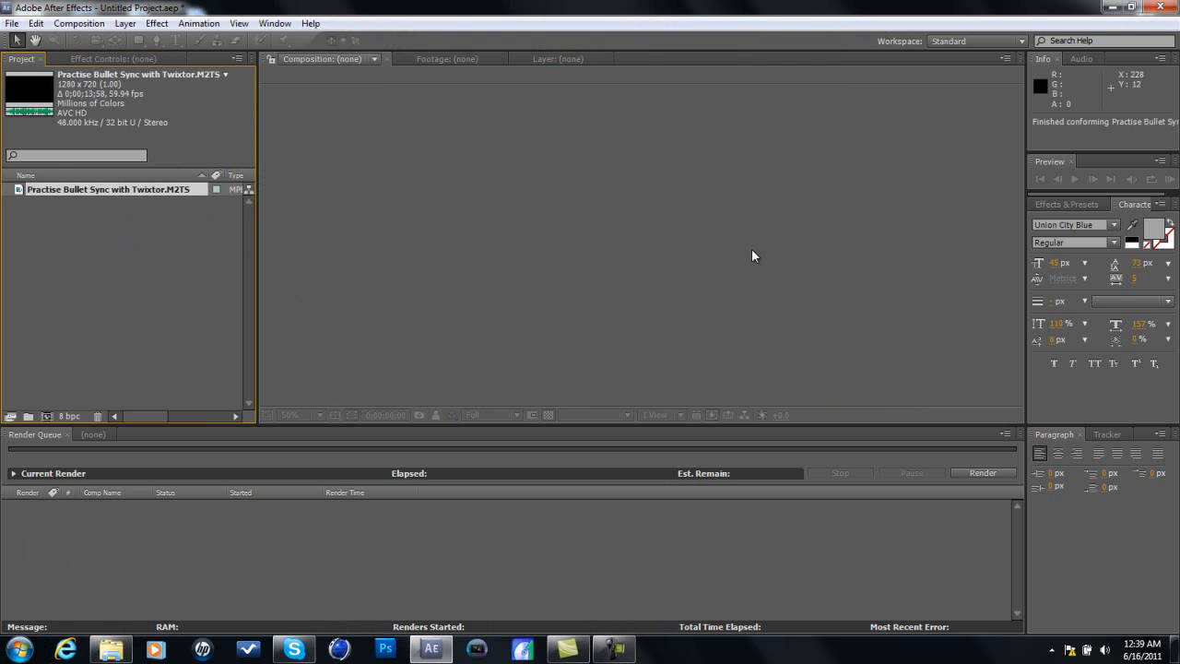
- Create a 1280 x 720 composition at 59.94 fps named Comp 1 and add the imported clip to it
{"action": "right_click", "coordinate": [59, 251]}
{"action": "left_click", "coordinate": [120, 262]}
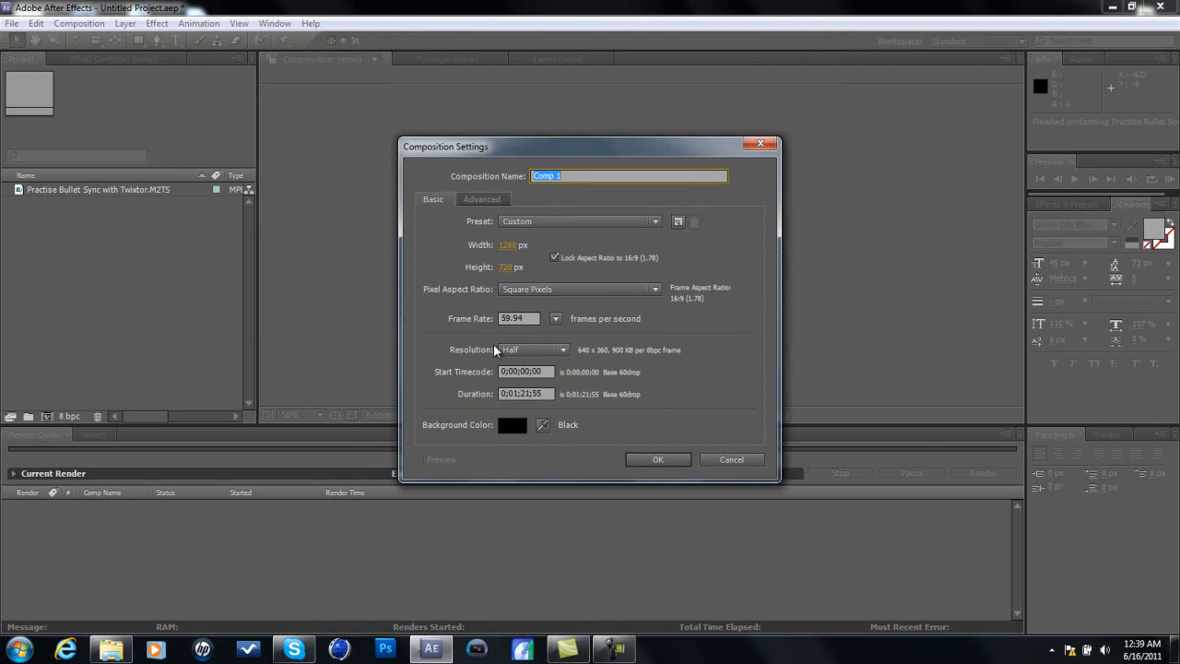
{"action": "left_click", "coordinate": [658, 459]}
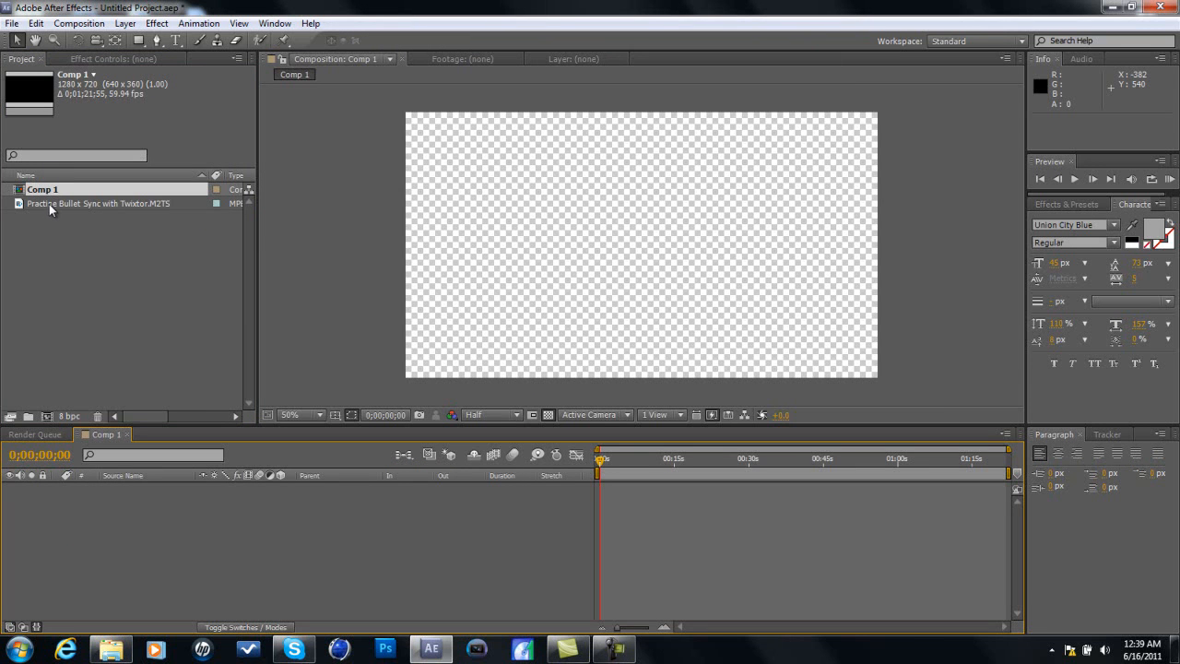
{"action": "left_click_drag", "start_coordinate": [47, 208], "coordinate": [42, 192]}
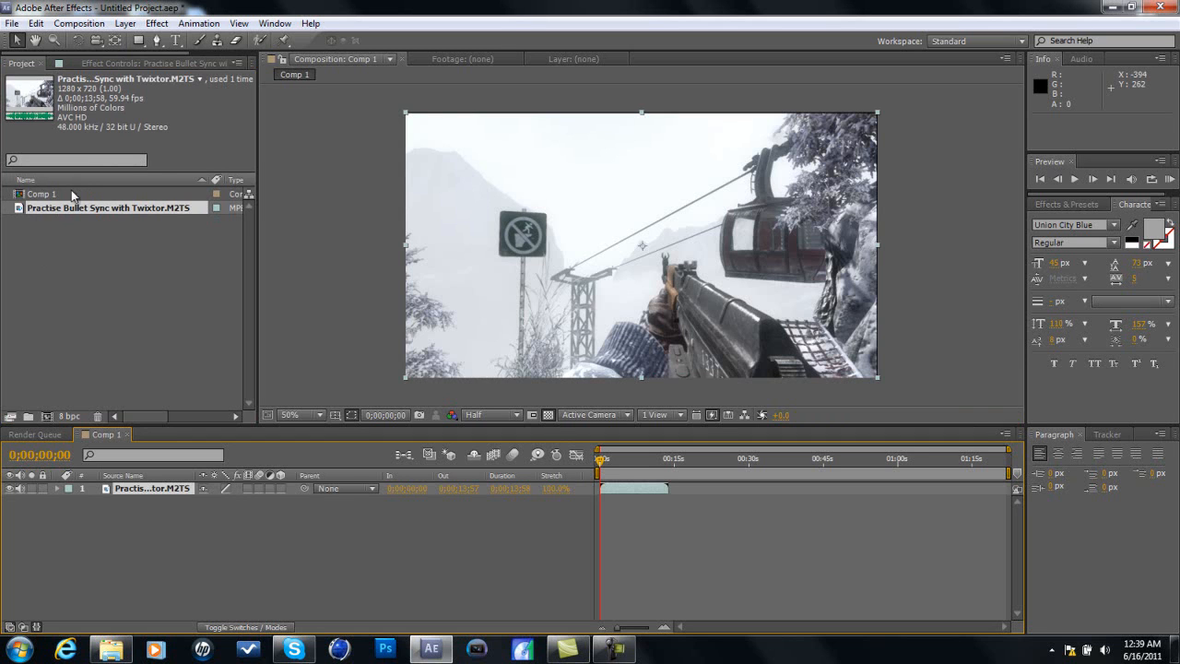
- Add an adjustment layer above the clip and scale it slightly past the frame edges, to about 103% by 102%
{"action": "left_click", "coordinate": [125, 23]}
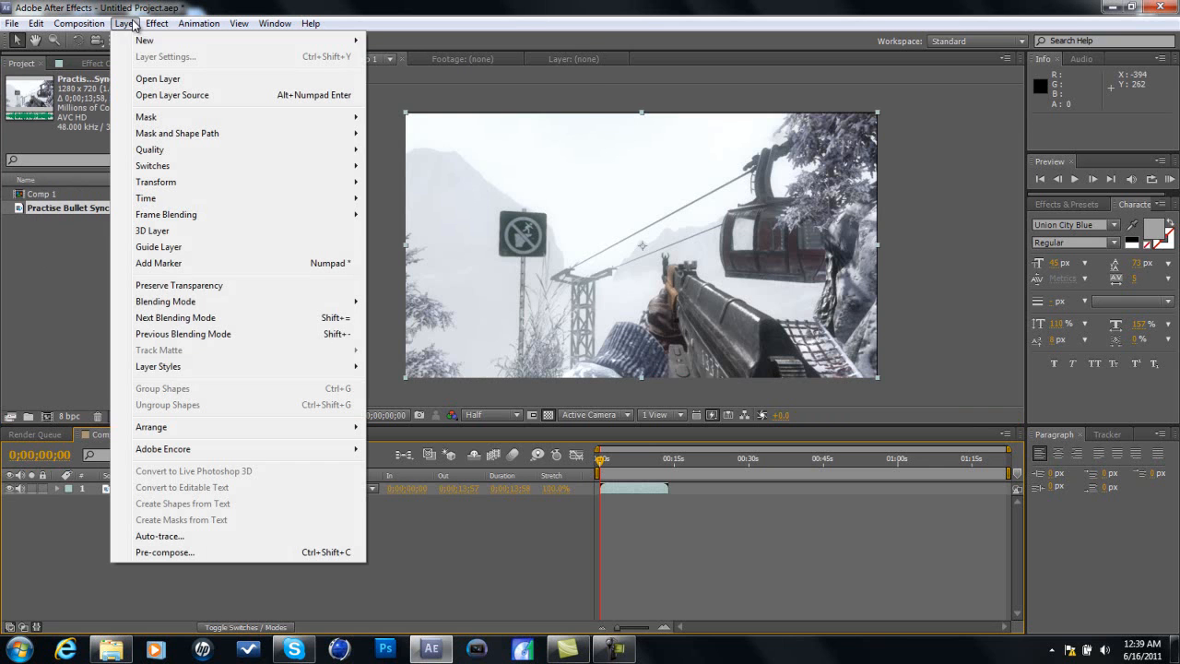
{"action": "mouse_move", "coordinate": [153, 42]}
{"action": "left_click", "coordinate": [449, 139]}
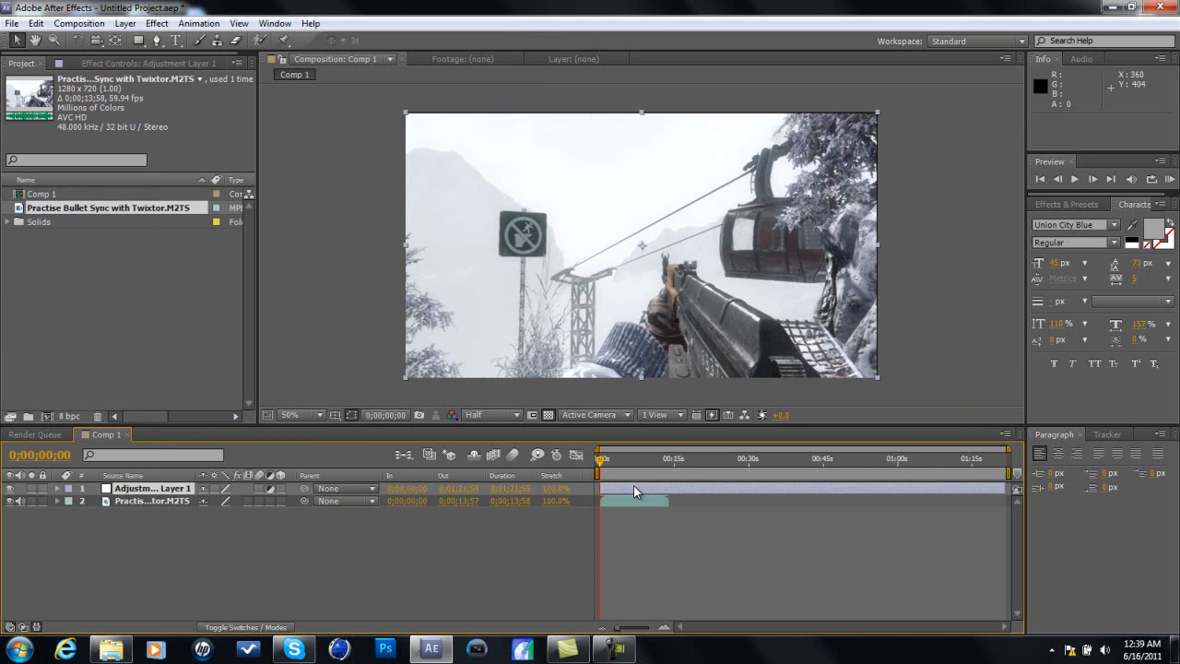
{"action": "left_click_drag", "start_coordinate": [877, 112], "coordinate": [885, 108]}
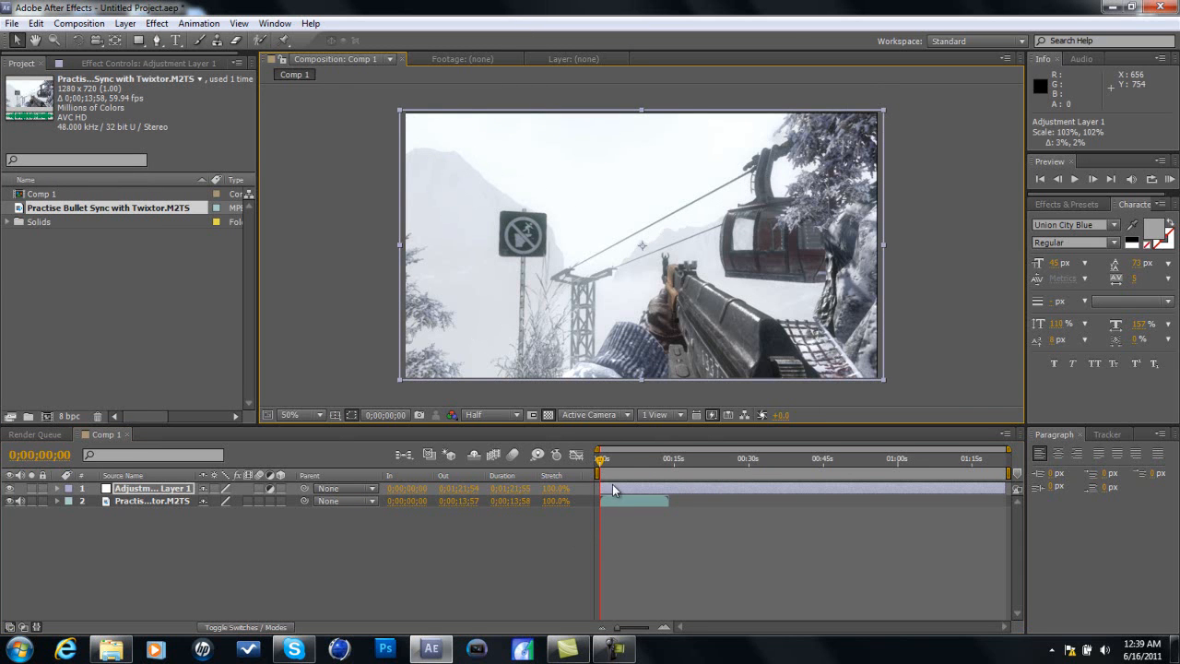
- Apply the Curves color correction effect to the adjustment layer
{"action": "right_click", "coordinate": [607, 492]}
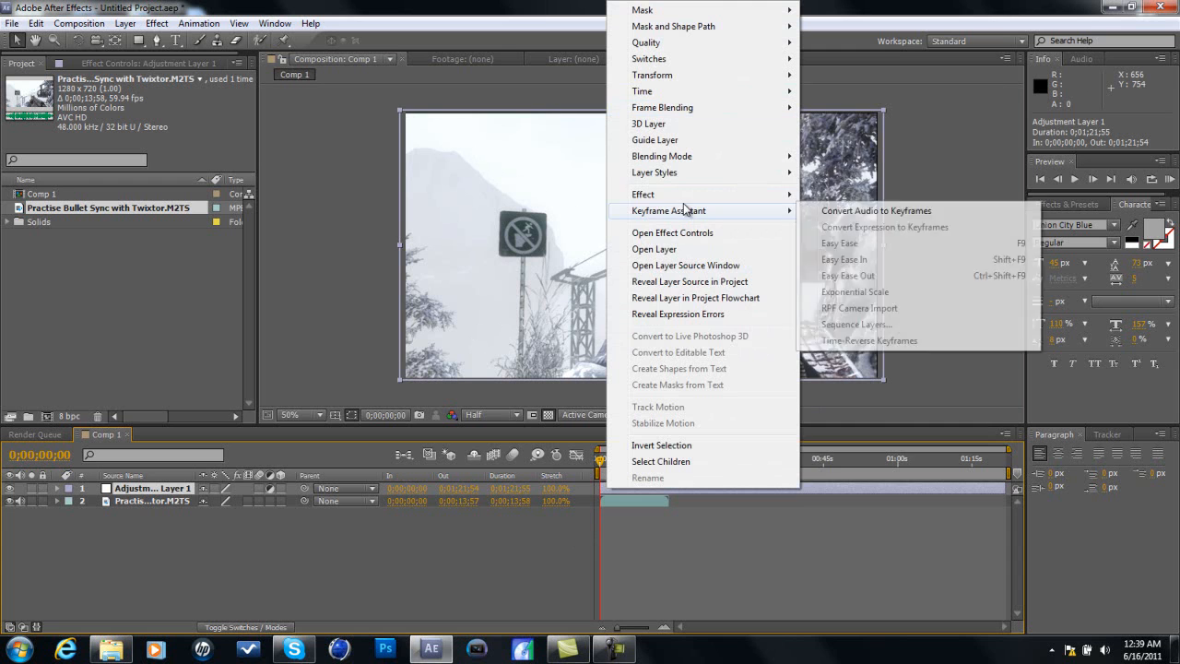
{"action": "mouse_move", "coordinate": [682, 201]}
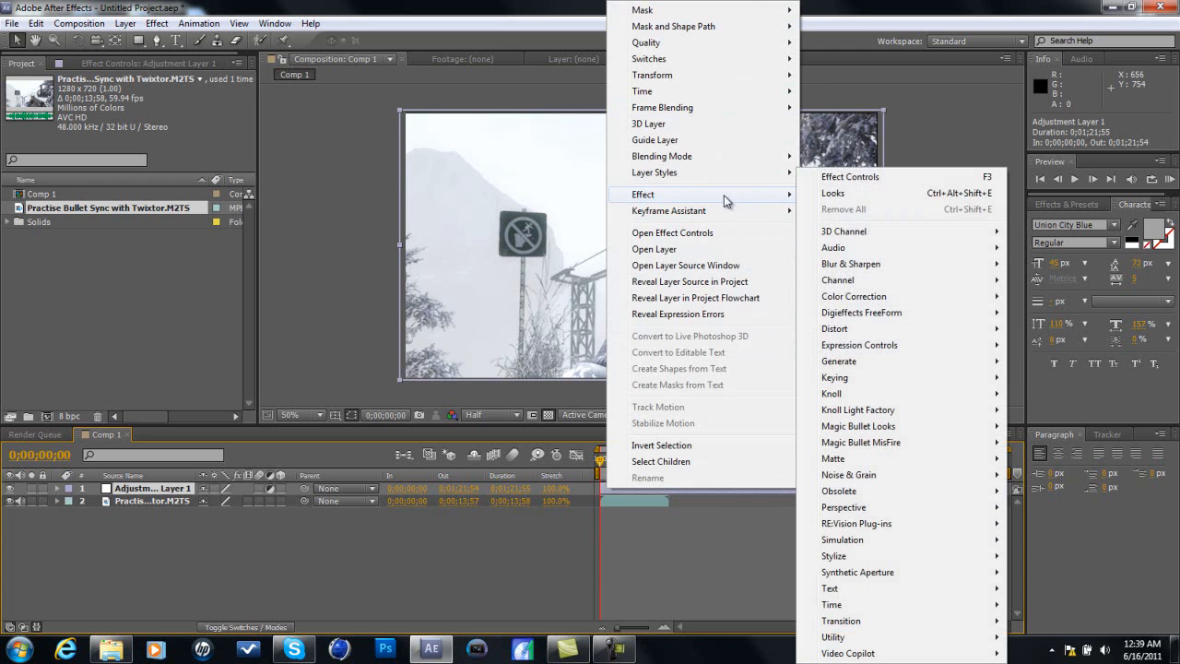
{"action": "mouse_move", "coordinate": [907, 430]}
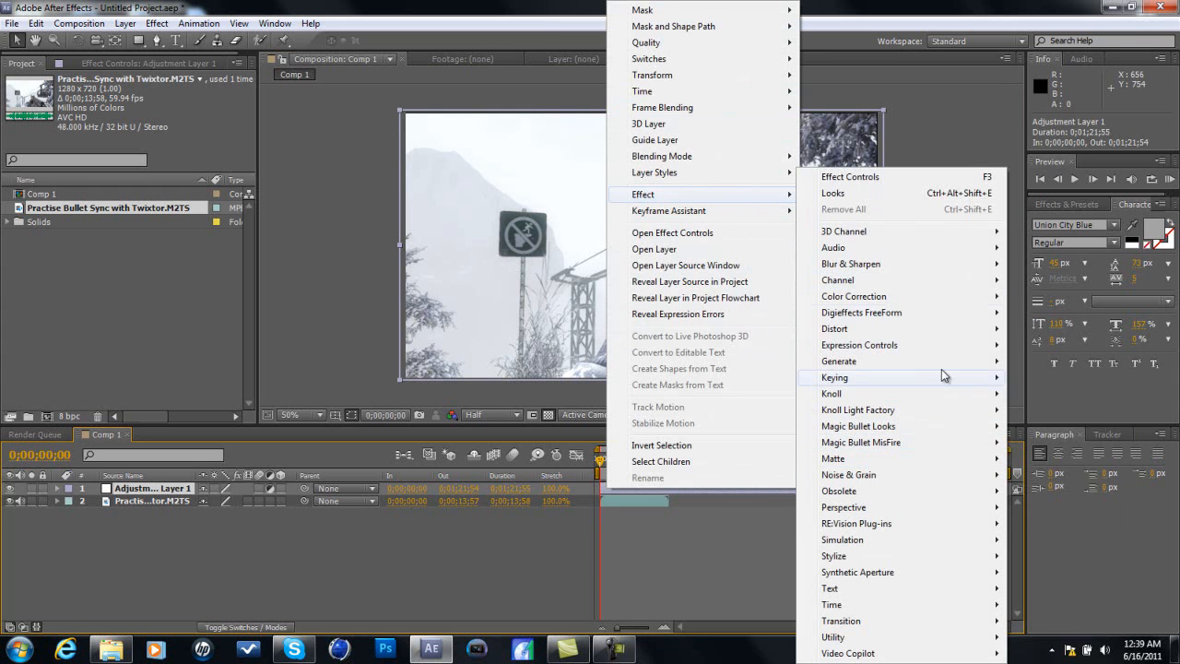
{"action": "mouse_move", "coordinate": [884, 297]}
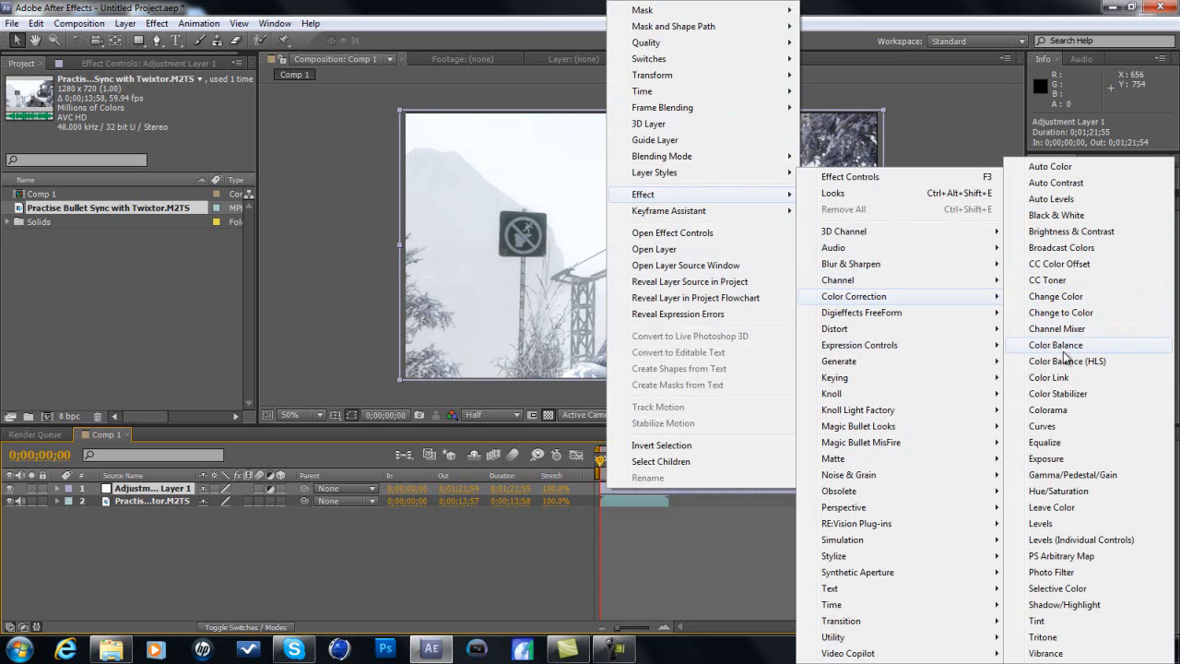
{"action": "left_click", "coordinate": [1067, 426]}
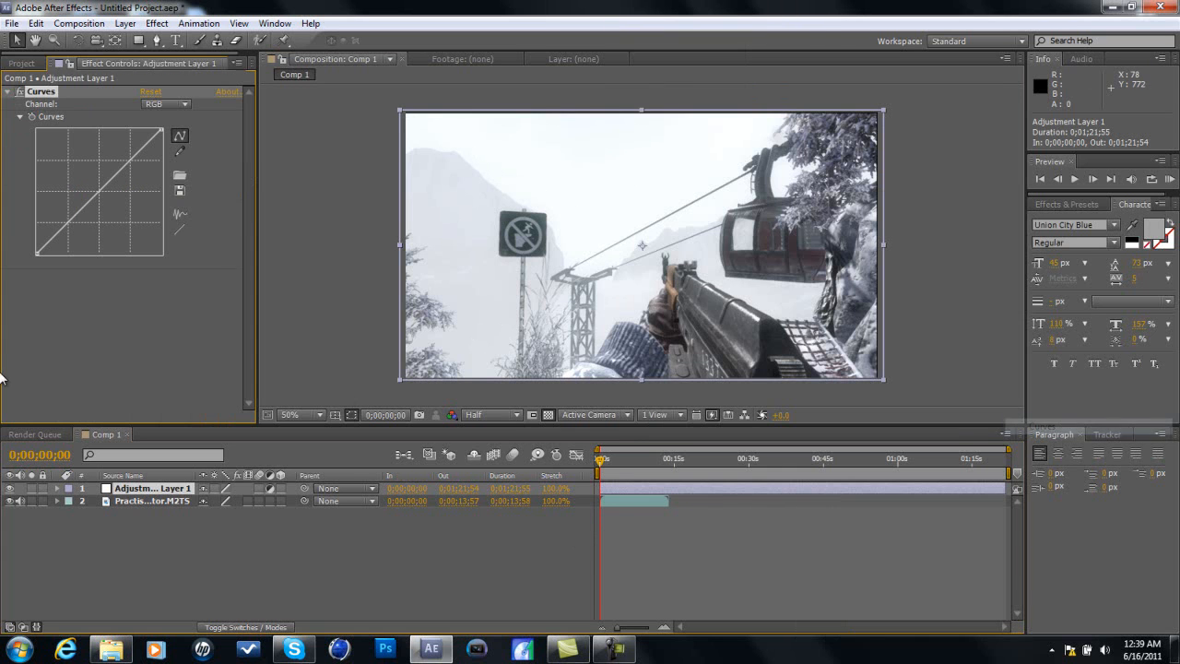
- Shape the RGB curve into an S with raised highlights and lowered shadows, and switch the Curves effect off
{"action": "left_click", "coordinate": [101, 157]}
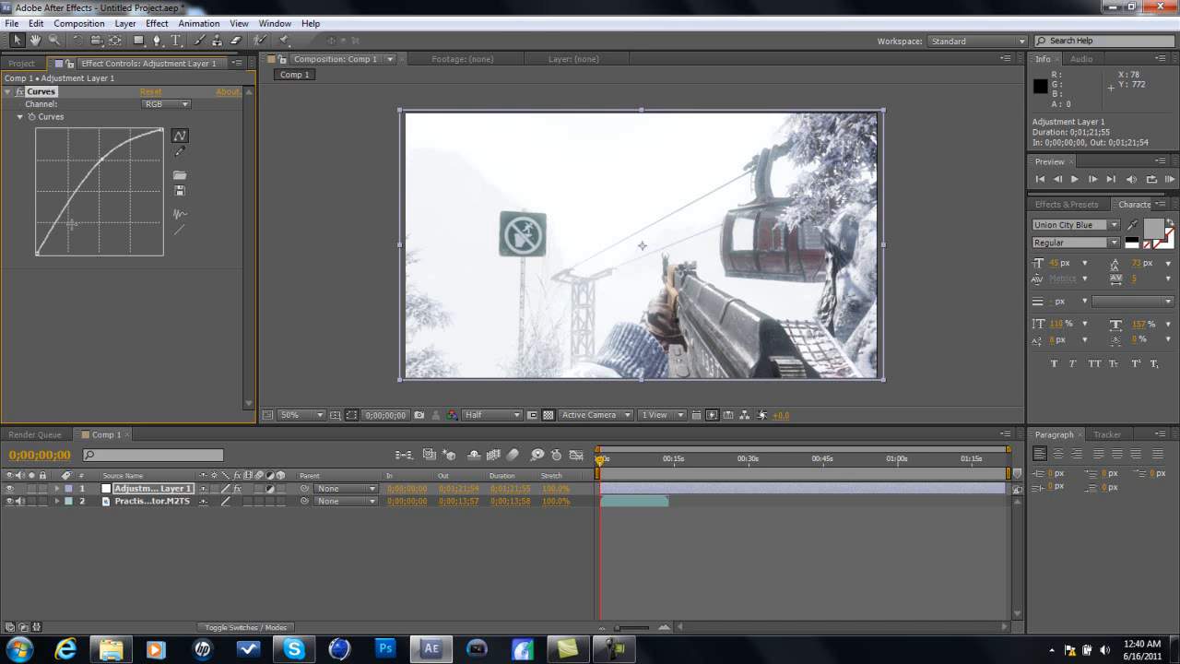
{"action": "left_click", "coordinate": [72, 224]}
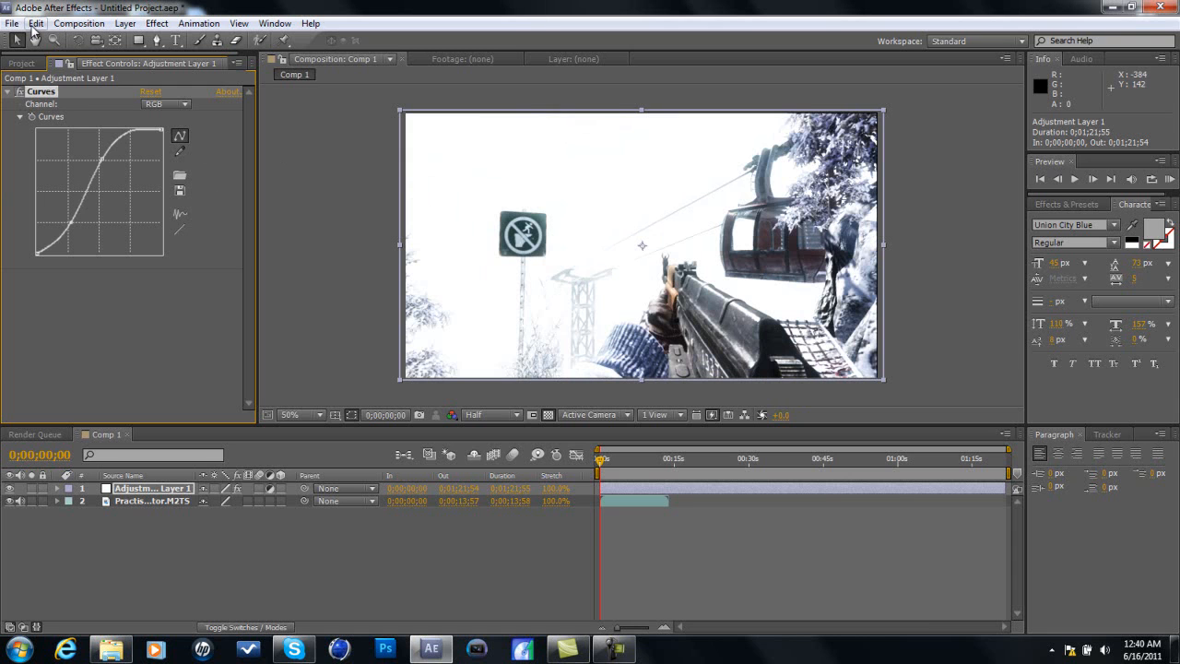
{"action": "left_click", "coordinate": [19, 93]}
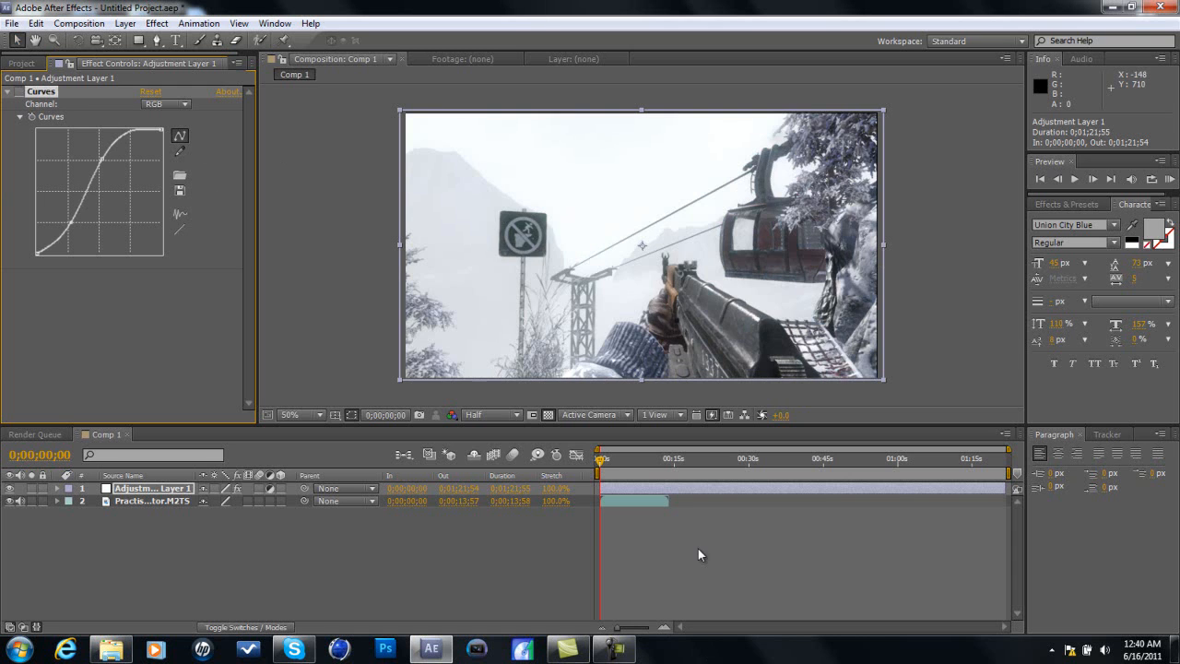
- Apply the Magic Bullet Looks effect to the adjustment layer and open its look editor, LooksBuilder
{"action": "right_click", "coordinate": [613, 491]}
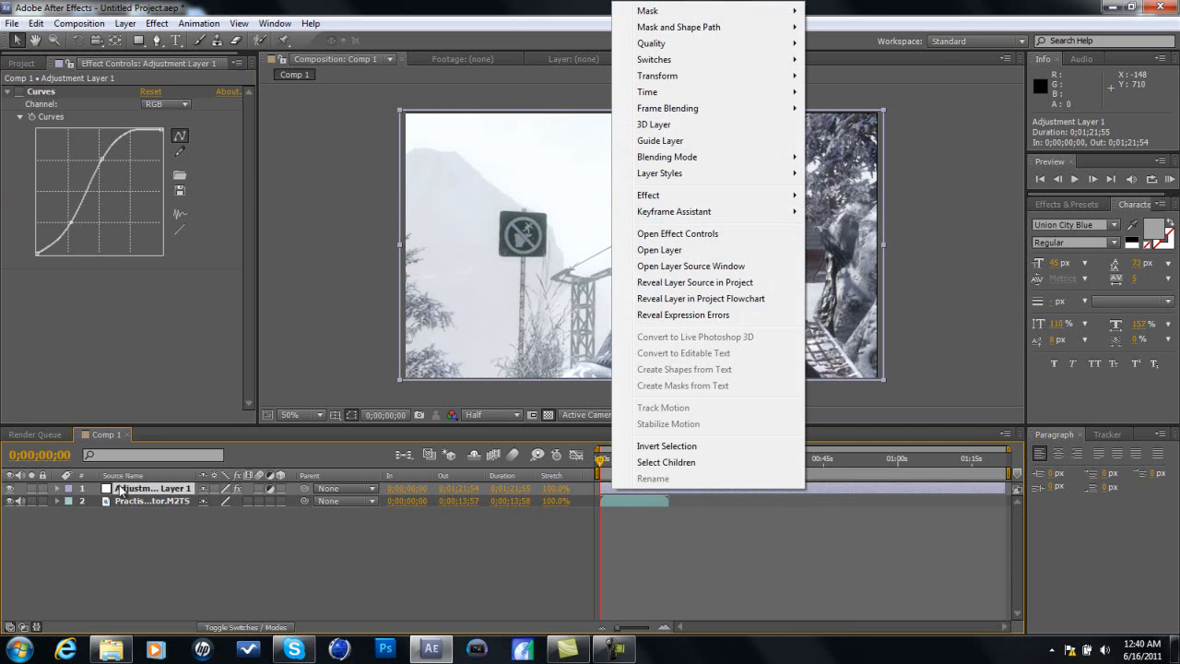
{"action": "left_click", "coordinate": [146, 493]}
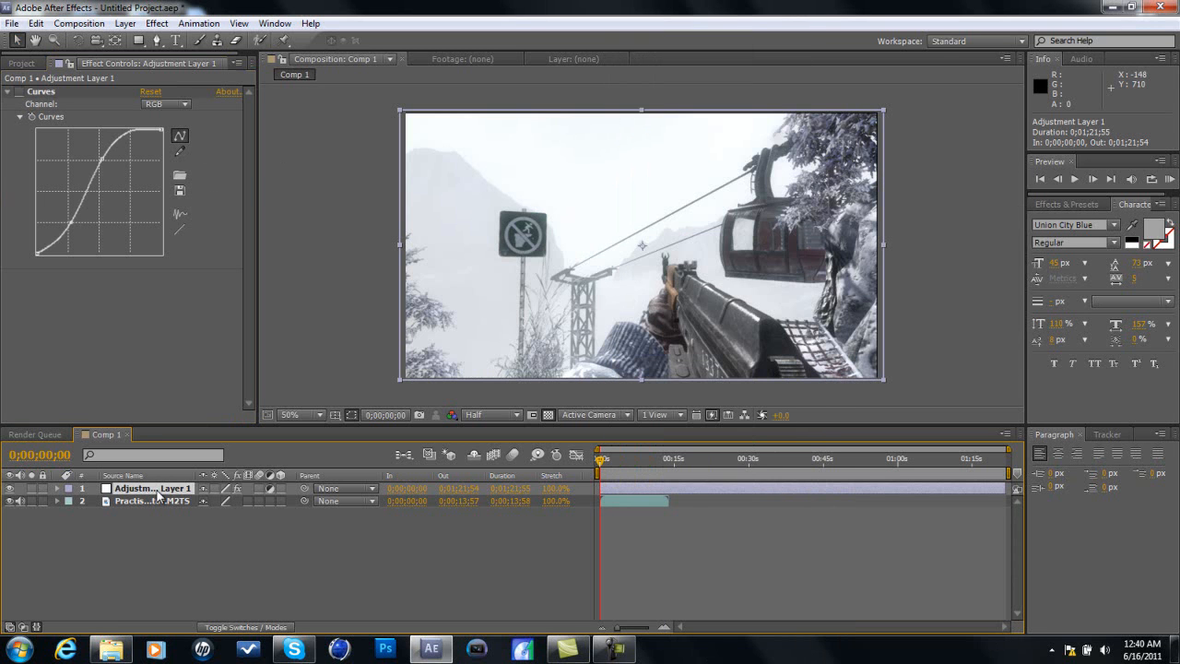
{"action": "right_click", "coordinate": [631, 490]}
{"action": "mouse_move", "coordinate": [724, 196]}
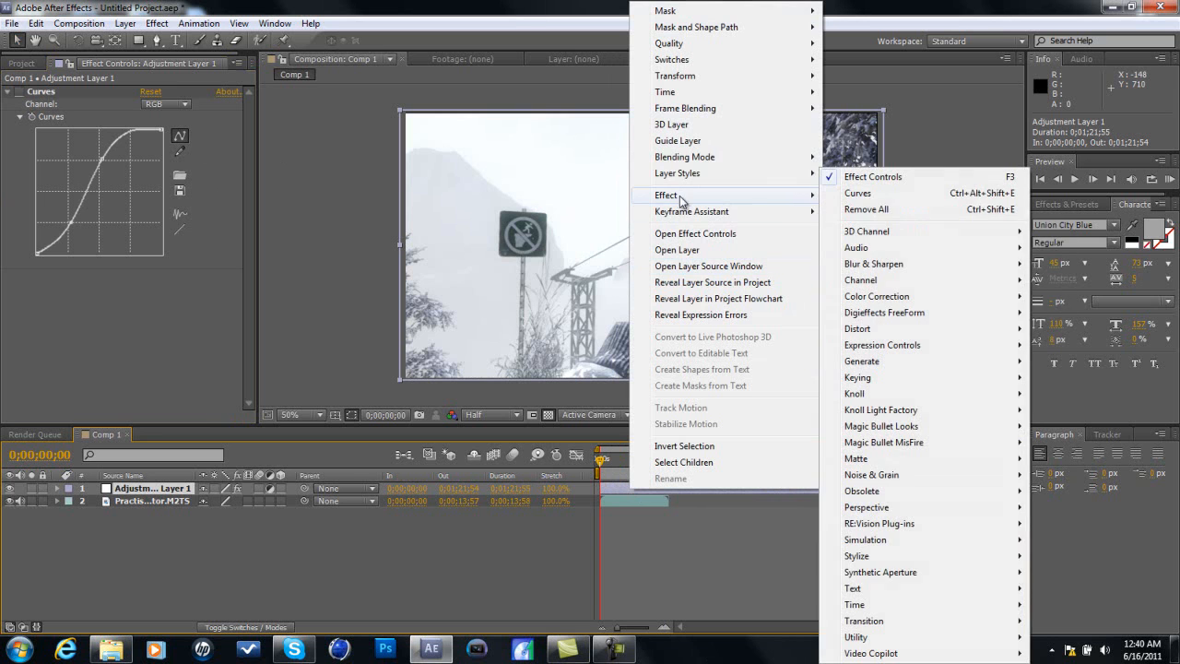
{"action": "mouse_move", "coordinate": [919, 530]}
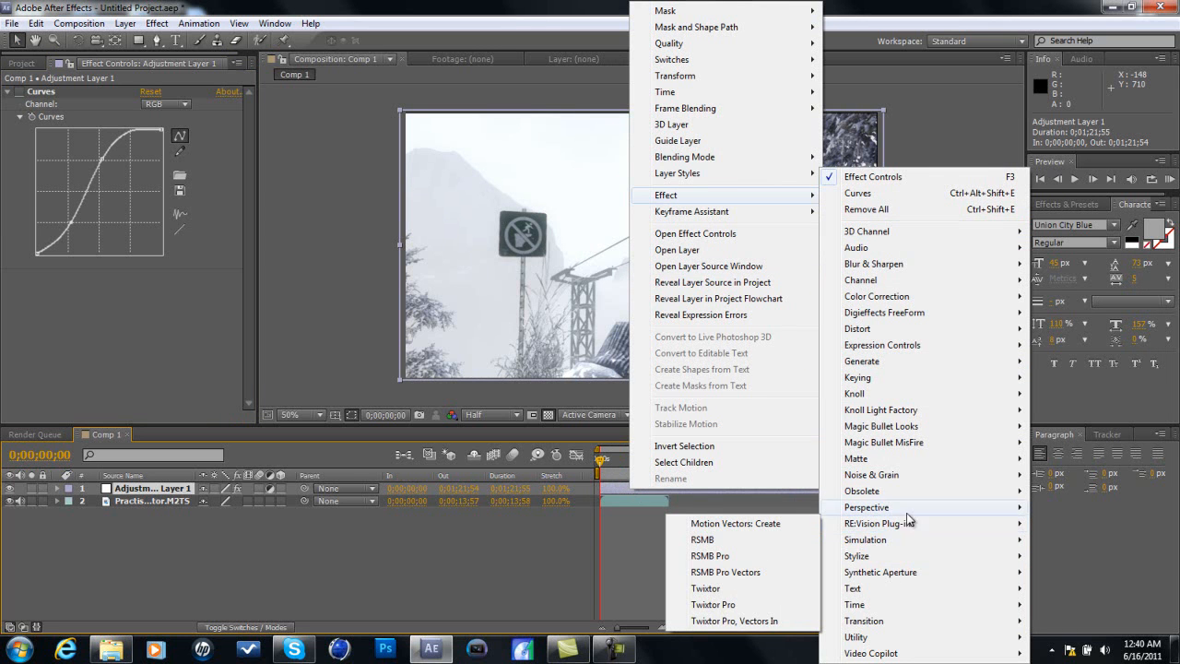
{"action": "left_click", "coordinate": [1062, 432]}
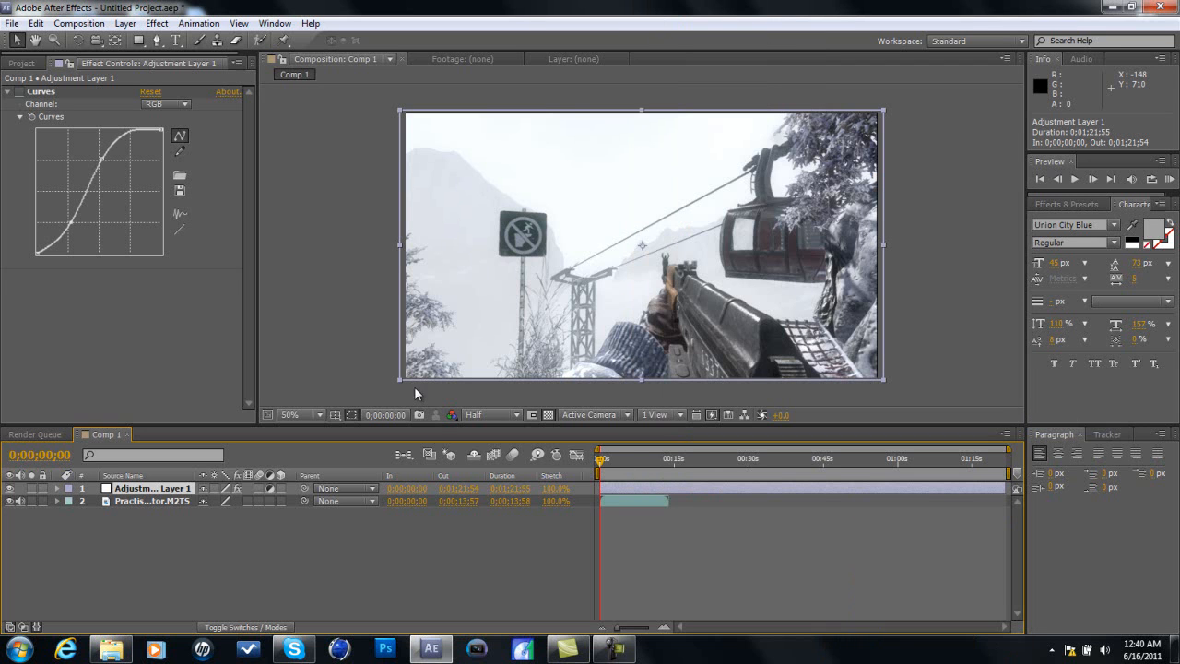
{"action": "left_click", "coordinate": [57, 314]}
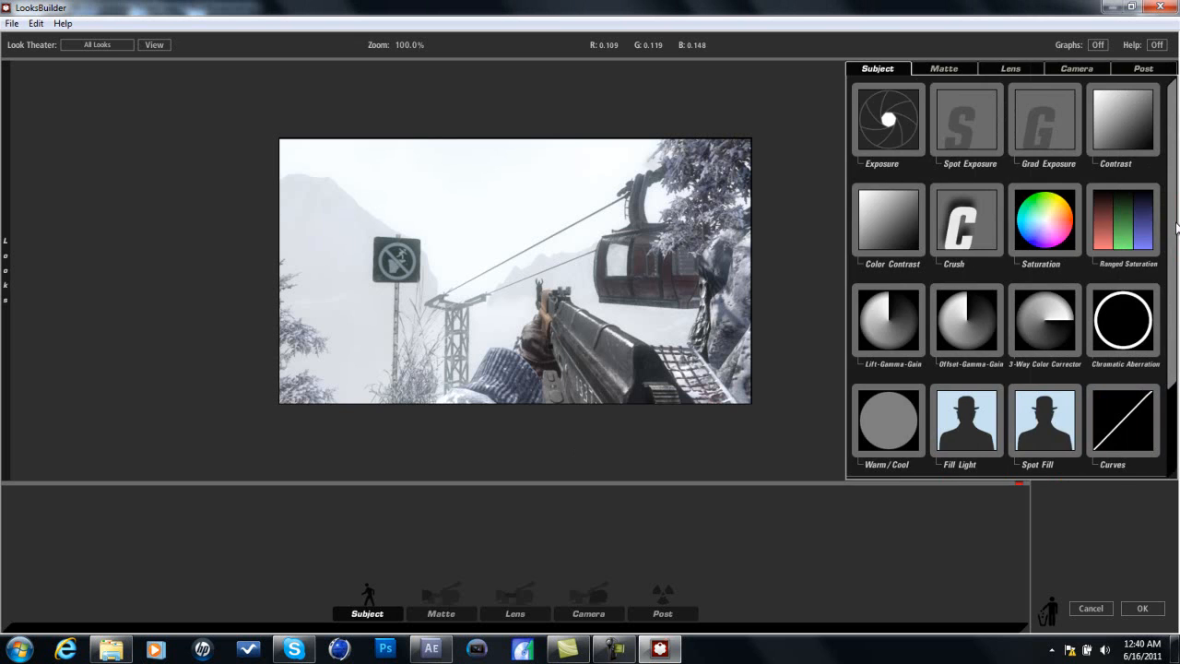
- Add the Curves tool from the Post category to the untitled look
{"action": "scroll", "coordinate": [551, 252], "scroll_direction": "up", "scroll_amount": 1}
{"action": "scroll", "coordinate": [551, 252], "scroll_direction": "up", "scroll_amount": 2}
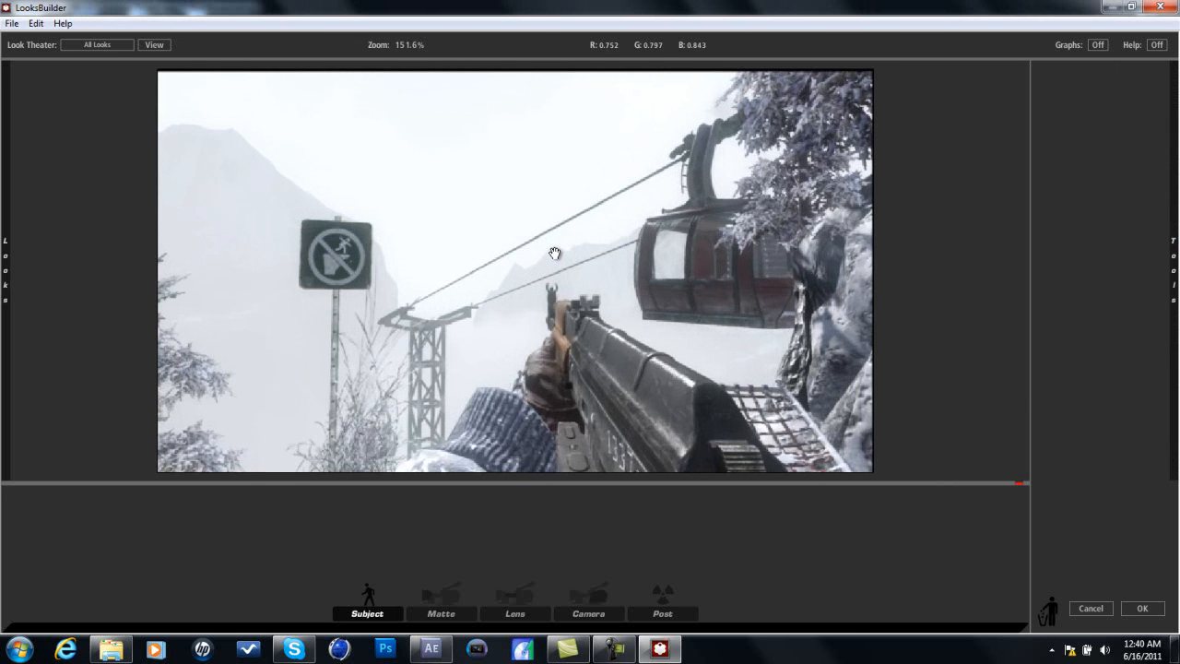
{"action": "mouse_move", "coordinate": [1175, 238]}
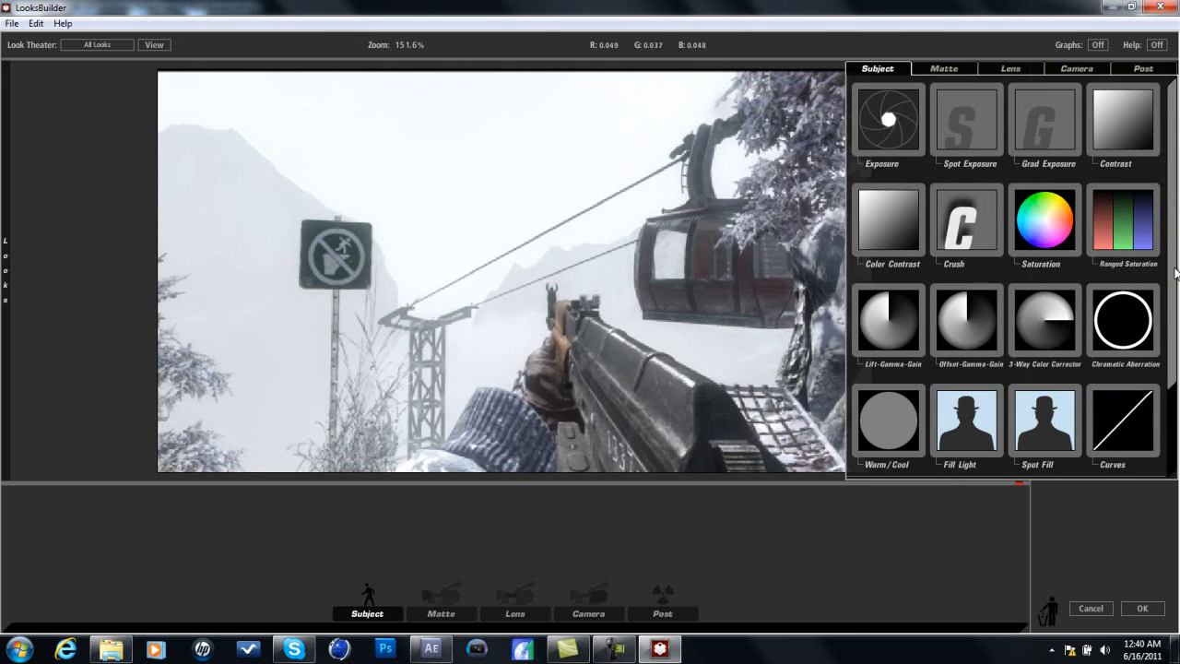
{"action": "scroll", "coordinate": [1176, 273], "scroll_direction": "down", "scroll_amount": 1}
{"action": "mouse_move", "coordinate": [1173, 145]}
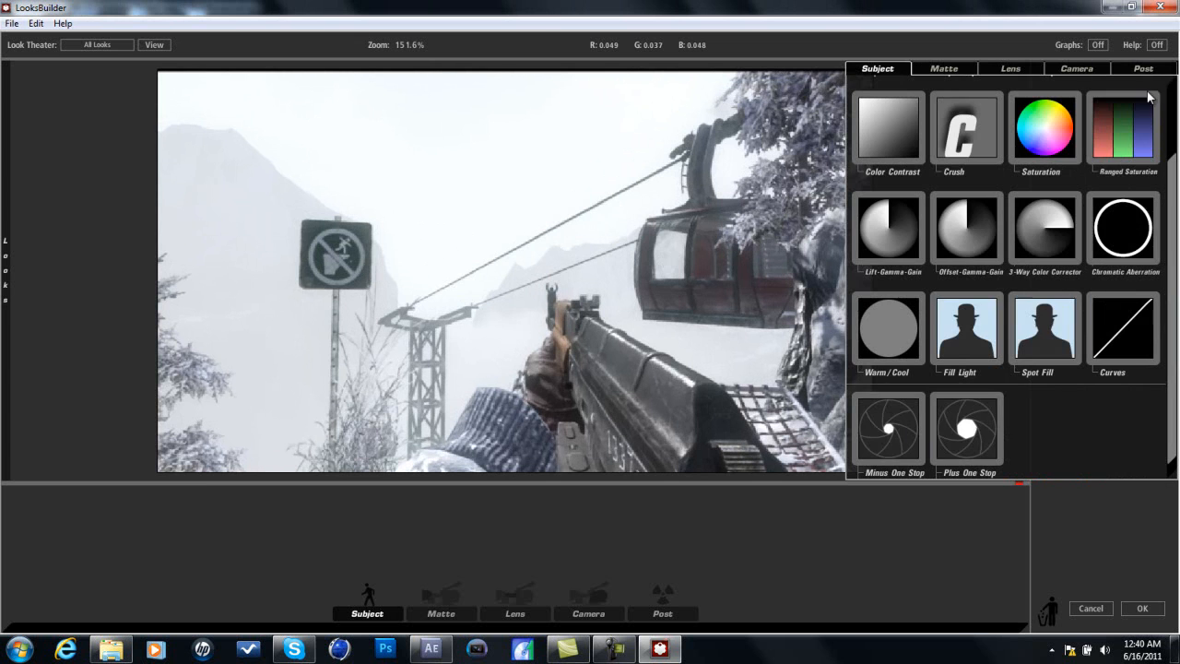
{"action": "left_click", "coordinate": [1148, 71]}
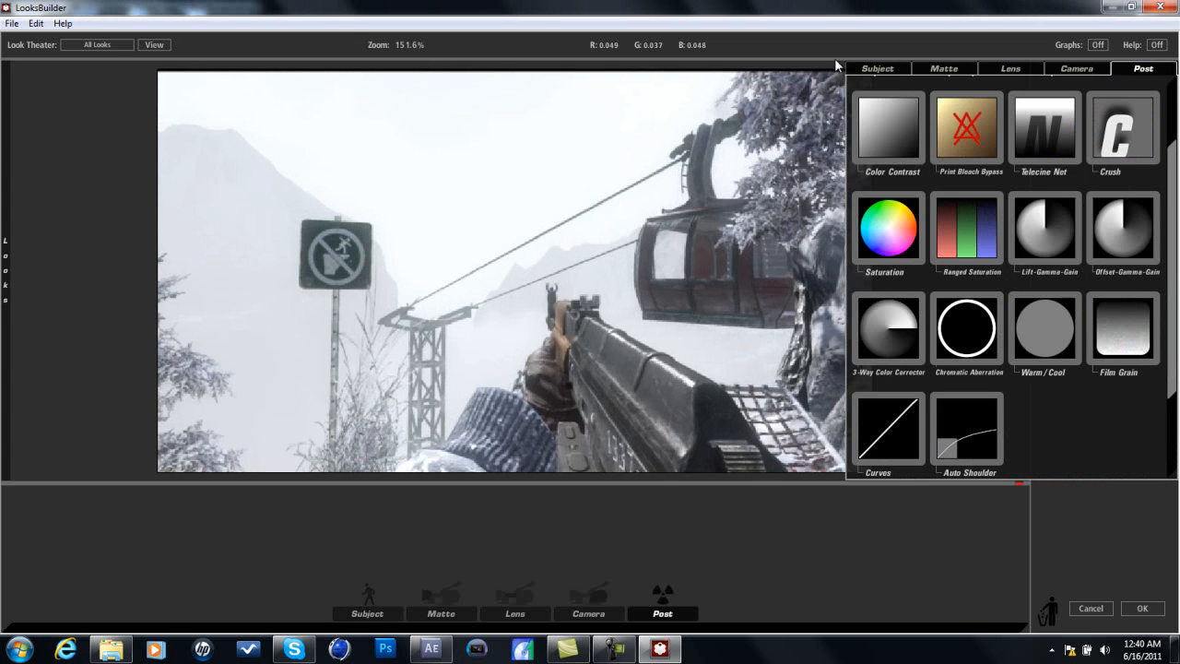
{"action": "mouse_move", "coordinate": [1164, 90]}
{"action": "scroll", "coordinate": [1014, 387], "scroll_direction": "down", "scroll_amount": 1}
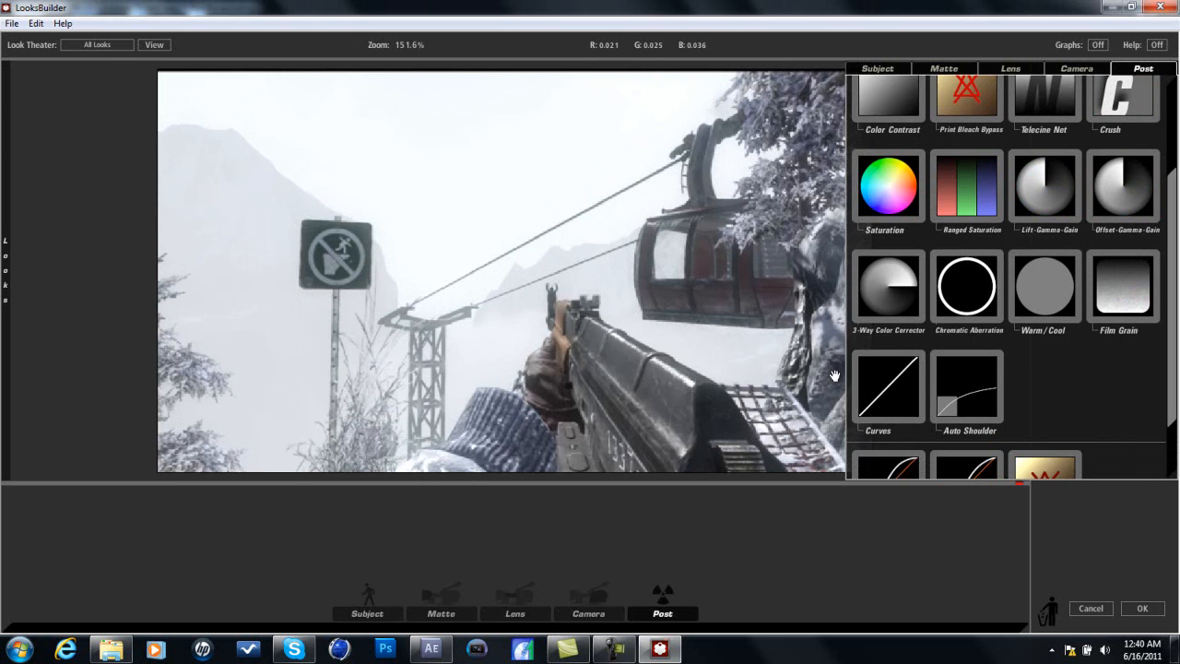
{"action": "left_click_drag", "start_coordinate": [887, 387], "coordinate": [737, 279]}
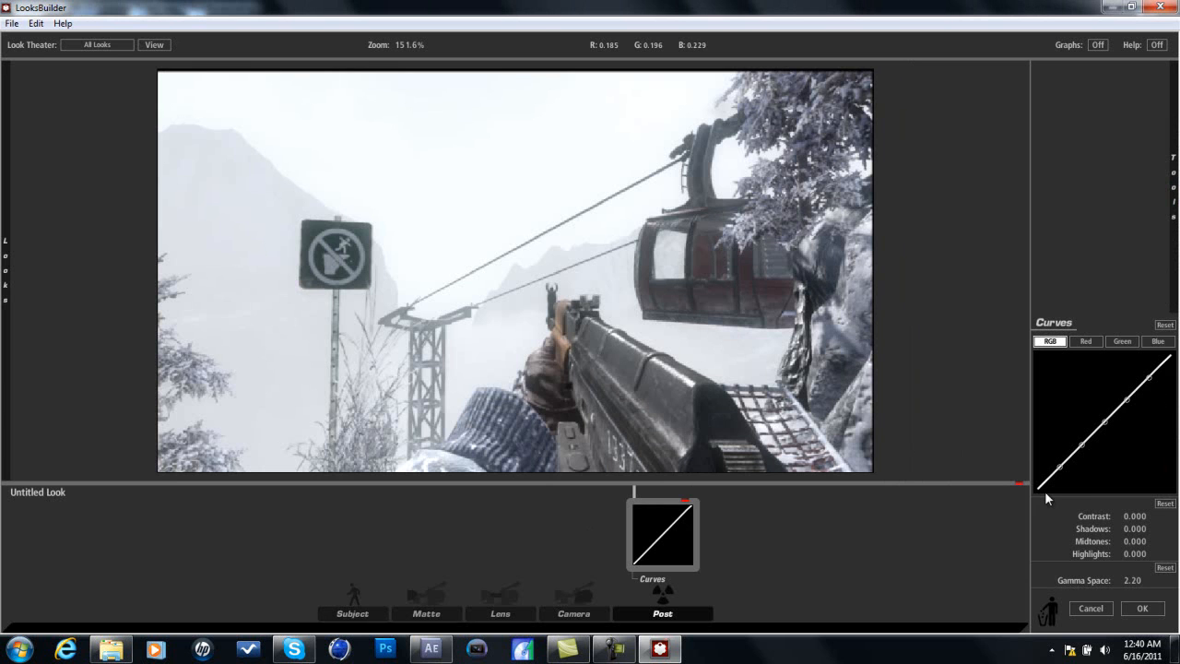
- Shape the RGB and red curves of the Curves tool into S-curves with lowered shadows and raised highlights
{"action": "left_click_drag", "start_coordinate": [1060, 467], "coordinate": [1084, 461]}
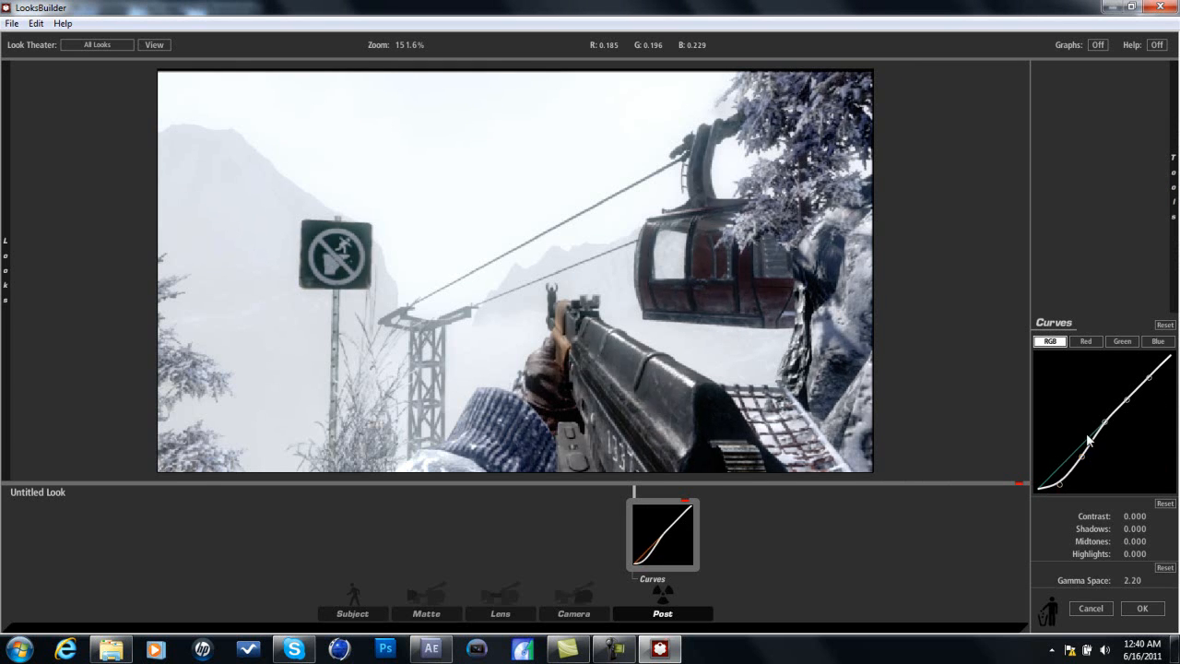
{"action": "left_click_drag", "start_coordinate": [1126, 398], "coordinate": [1149, 354]}
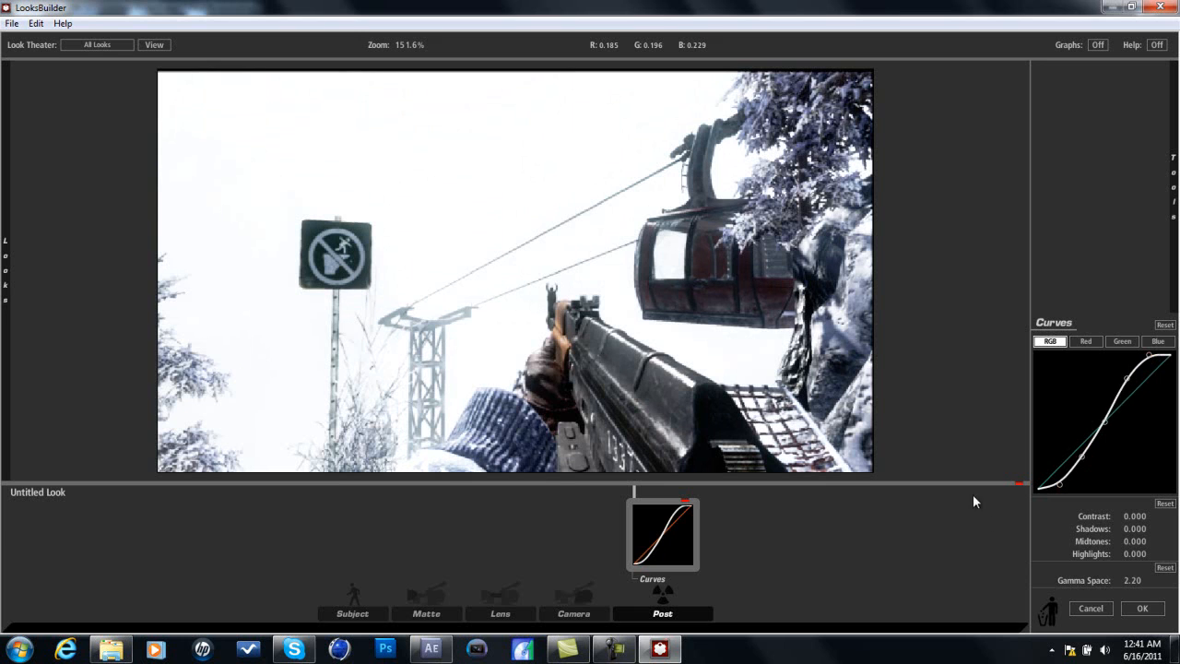
{"action": "left_click", "coordinate": [1086, 341]}
{"action": "left_click_drag", "start_coordinate": [1126, 398], "coordinate": [1147, 359]}
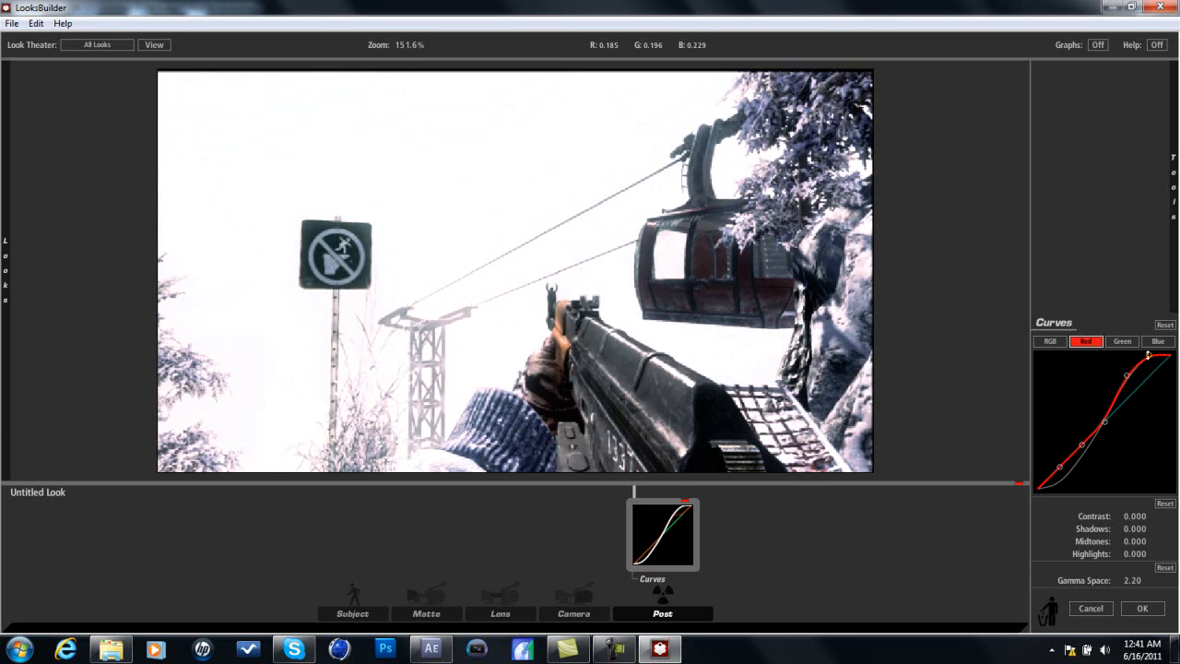
{"action": "left_click_drag", "start_coordinate": [1084, 443], "coordinate": [1066, 481]}
- Shape the blue curve into a matching S by raising its highlight points and lowering its shadow points
{"action": "left_click", "coordinate": [1152, 341]}
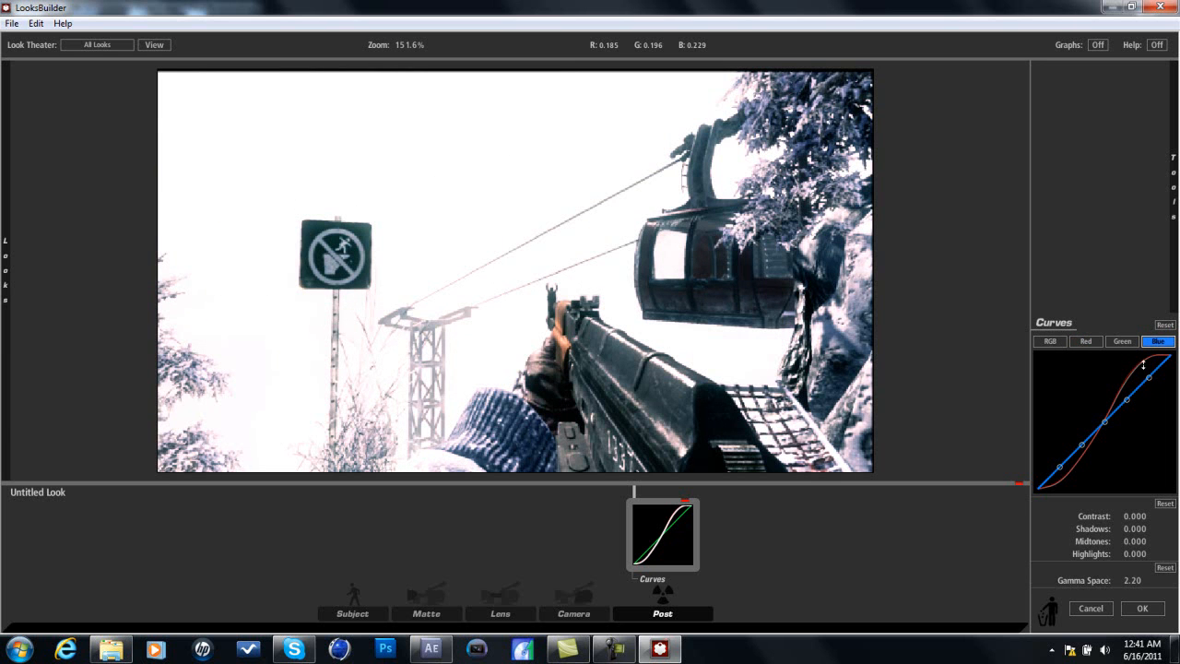
{"action": "left_click_drag", "start_coordinate": [1148, 378], "coordinate": [1148, 354]}
{"action": "left_click_drag", "start_coordinate": [1131, 396], "coordinate": [1125, 382]}
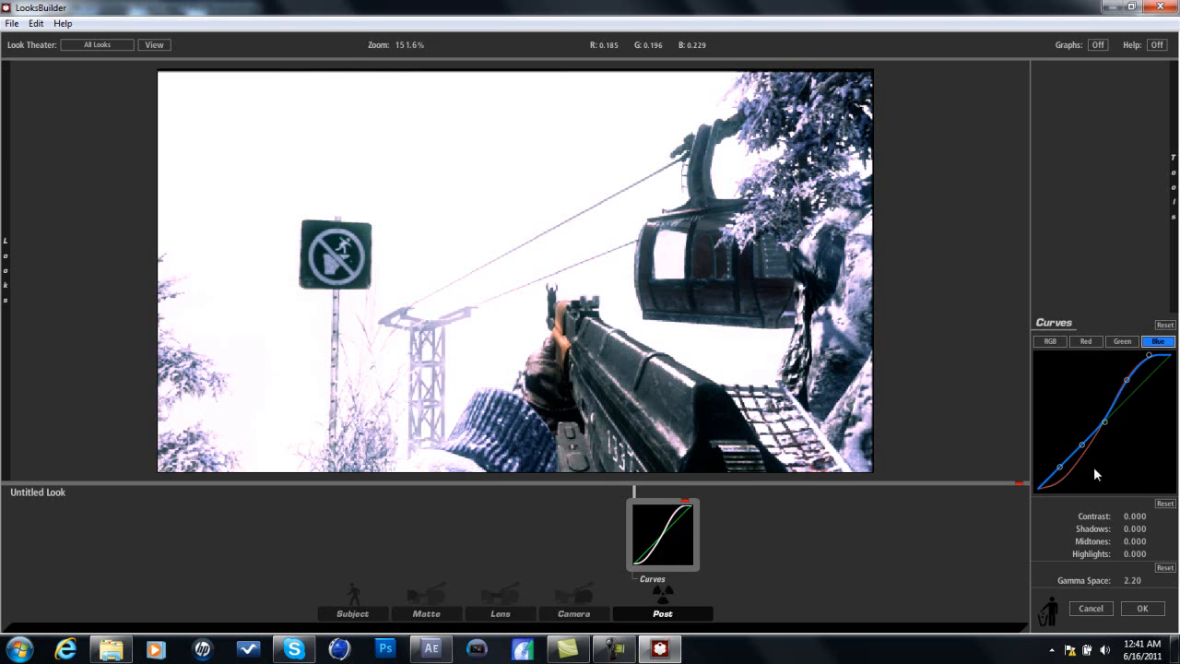
{"action": "left_click_drag", "start_coordinate": [1083, 444], "coordinate": [1061, 486]}
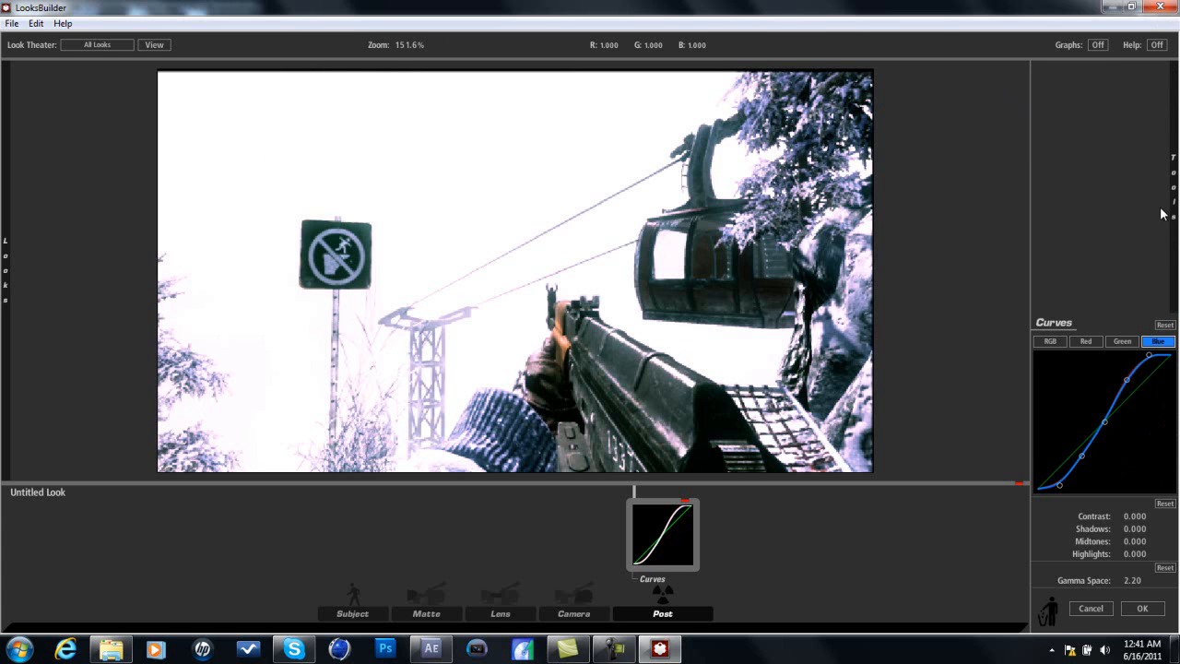
- Add the Post category's Lift-Gamma-Gain tool, tinting the lift slightly blue and the gamma and gain a warm orange-yellow
{"action": "mouse_move", "coordinate": [1160, 228]}
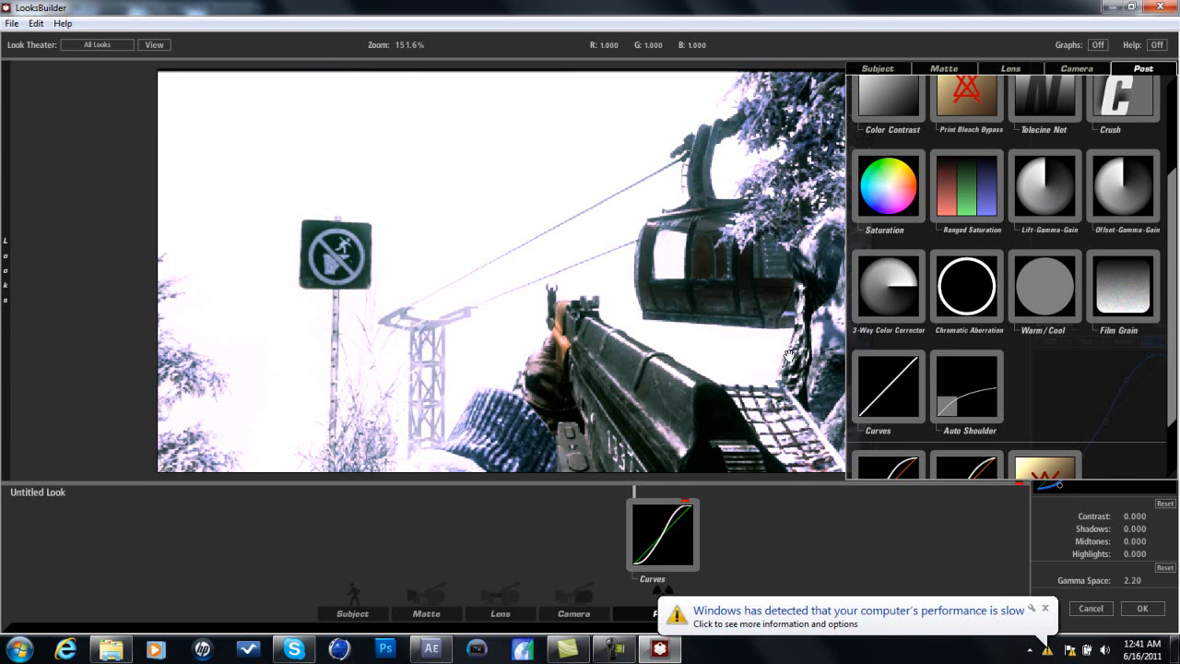
{"action": "mouse_move", "coordinate": [1175, 295]}
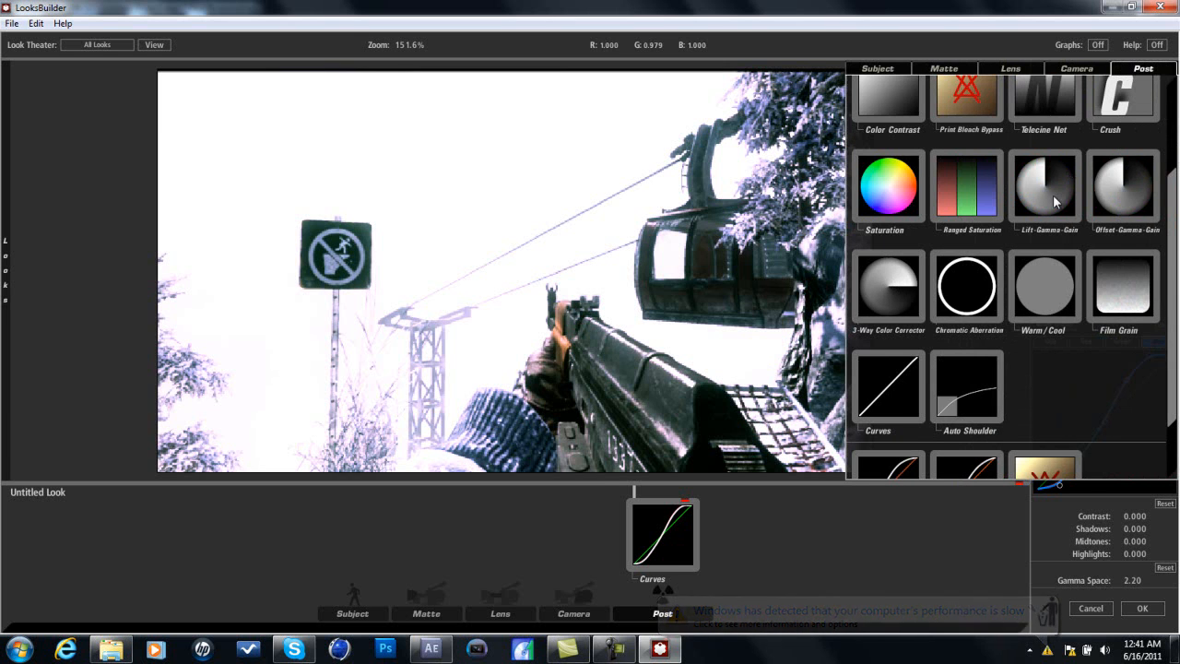
{"action": "left_click_drag", "start_coordinate": [1045, 208], "coordinate": [777, 277]}
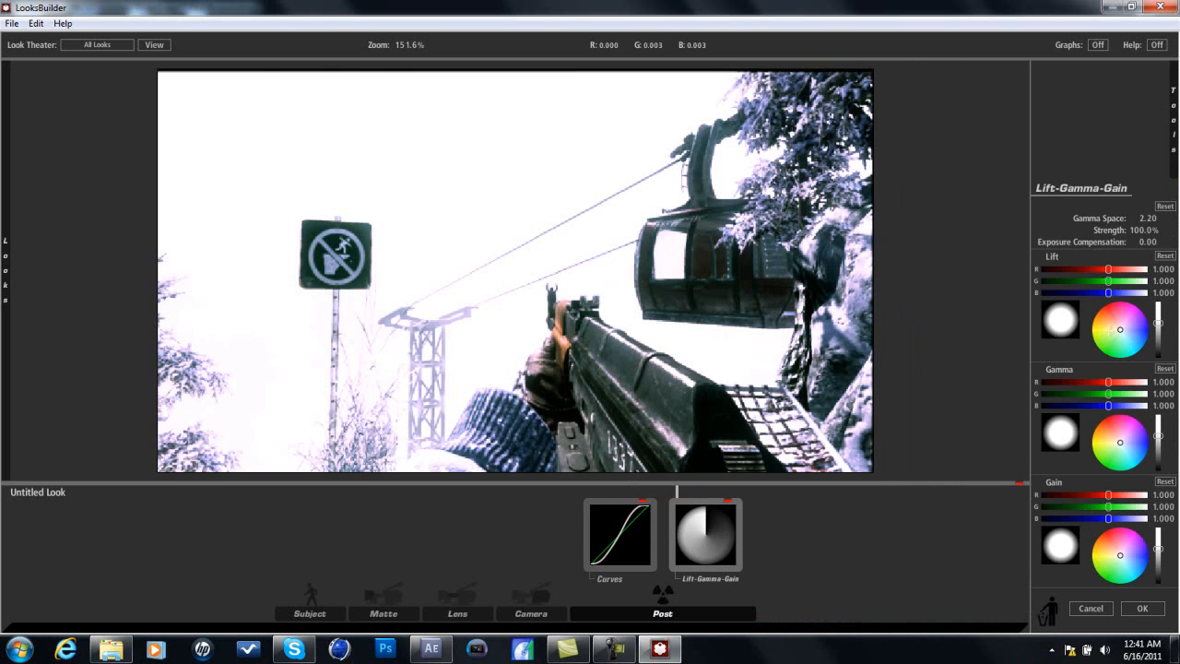
{"action": "left_click_drag", "start_coordinate": [1120, 329], "coordinate": [1134, 344]}
{"action": "left_click_drag", "start_coordinate": [1120, 443], "coordinate": [1013, 397]}
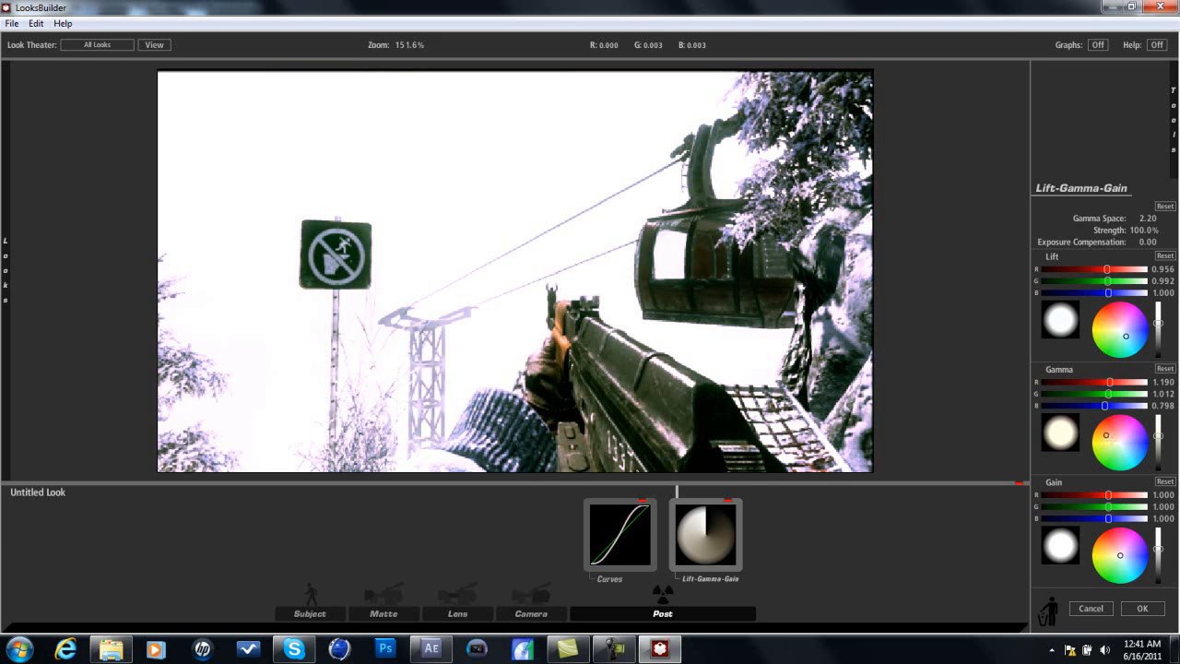
{"action": "left_click_drag", "start_coordinate": [1119, 555], "coordinate": [1051, 516]}
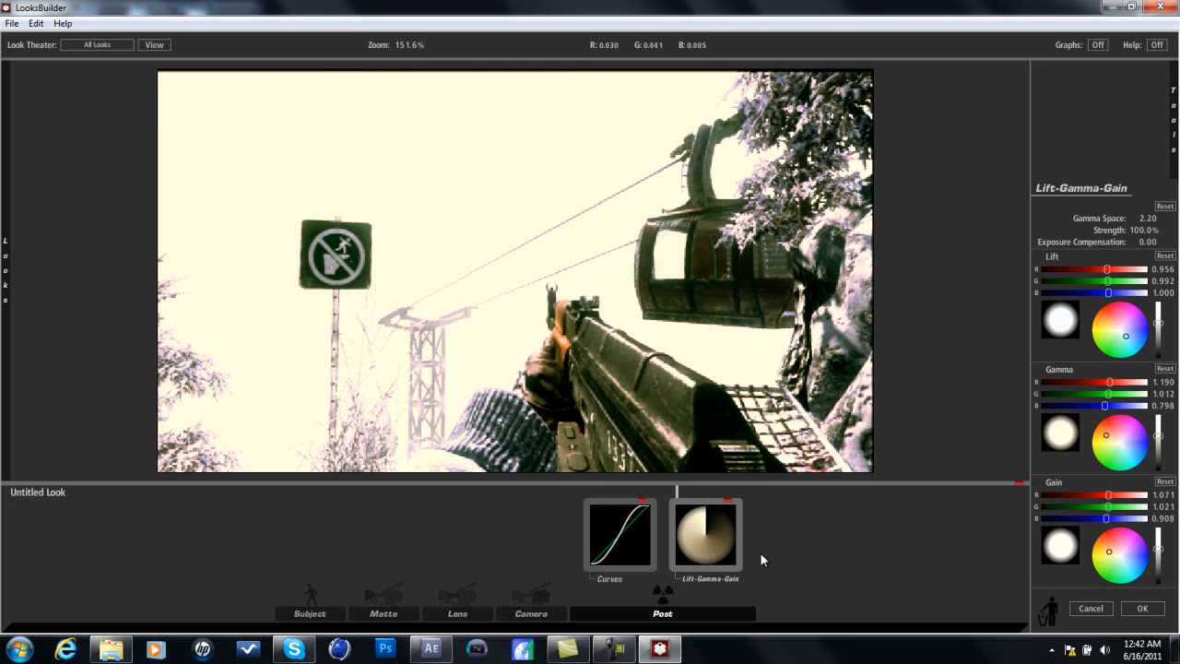
- Add the Vignette tool from the Lens category and reduce its spread to about 0.593
{"action": "mouse_move", "coordinate": [1170, 134]}
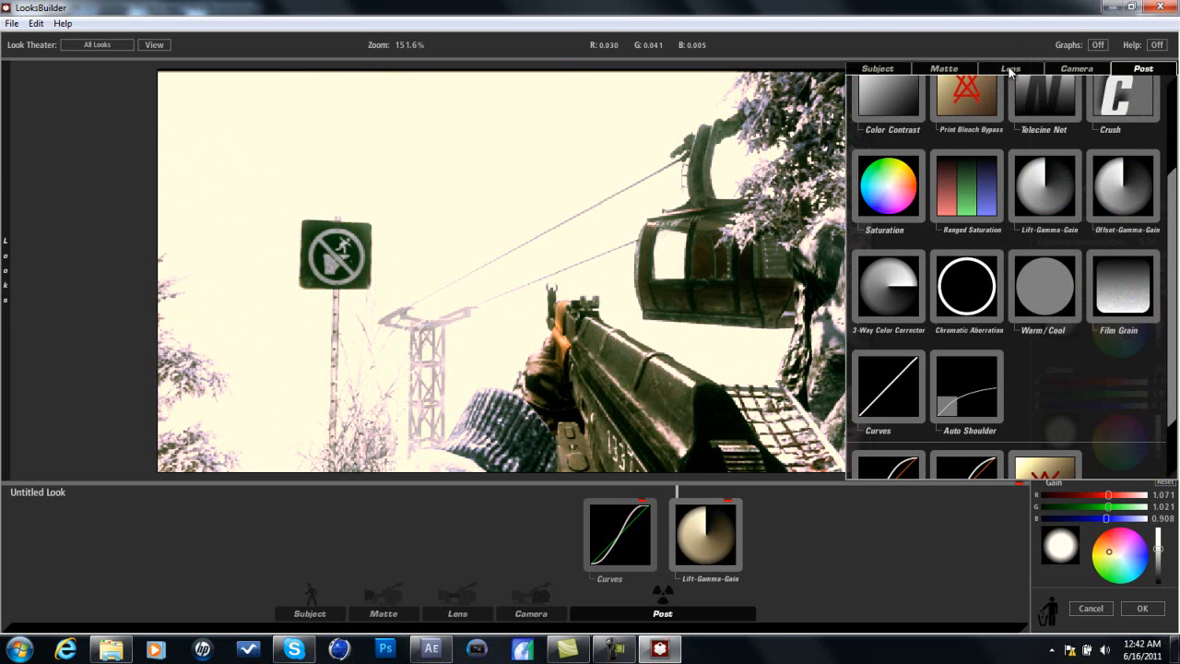
{"action": "left_click", "coordinate": [1005, 69]}
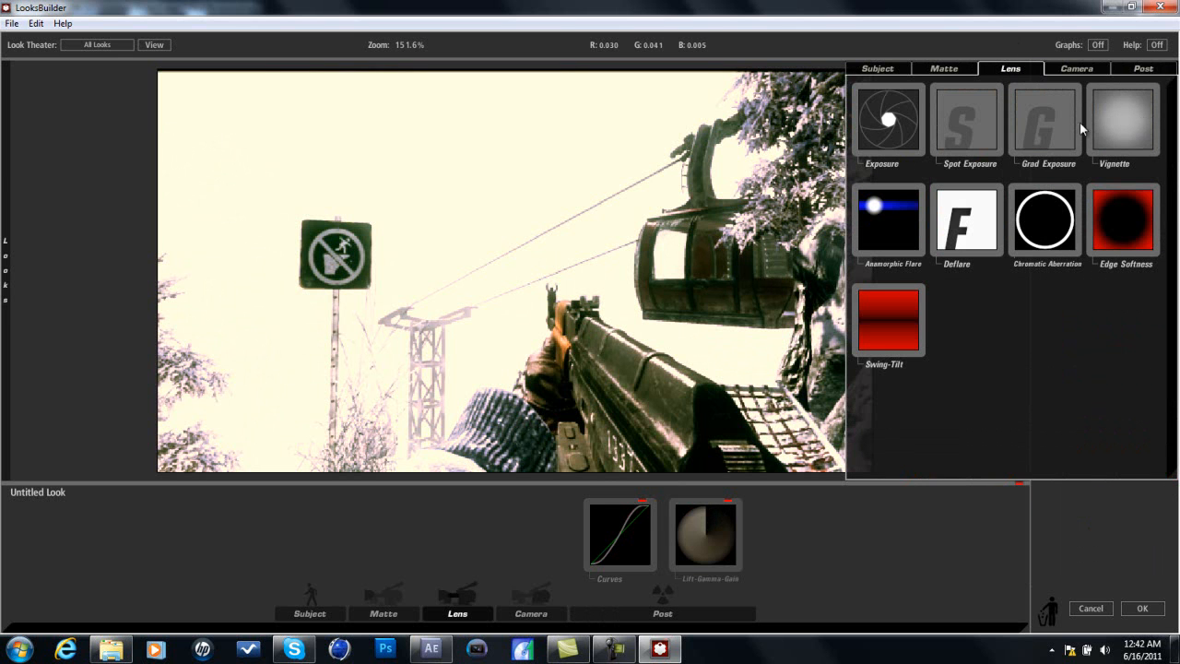
{"action": "left_click_drag", "start_coordinate": [1143, 121], "coordinate": [710, 346]}
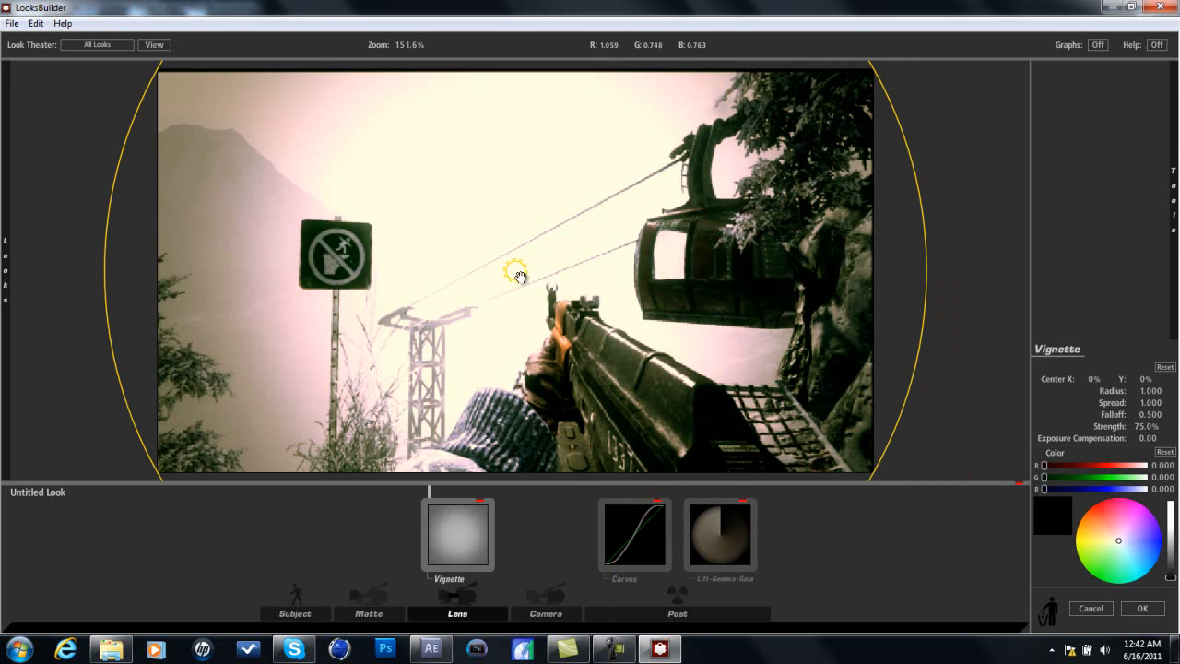
{"action": "left_click_drag", "start_coordinate": [530, 279], "coordinate": [670, 322]}
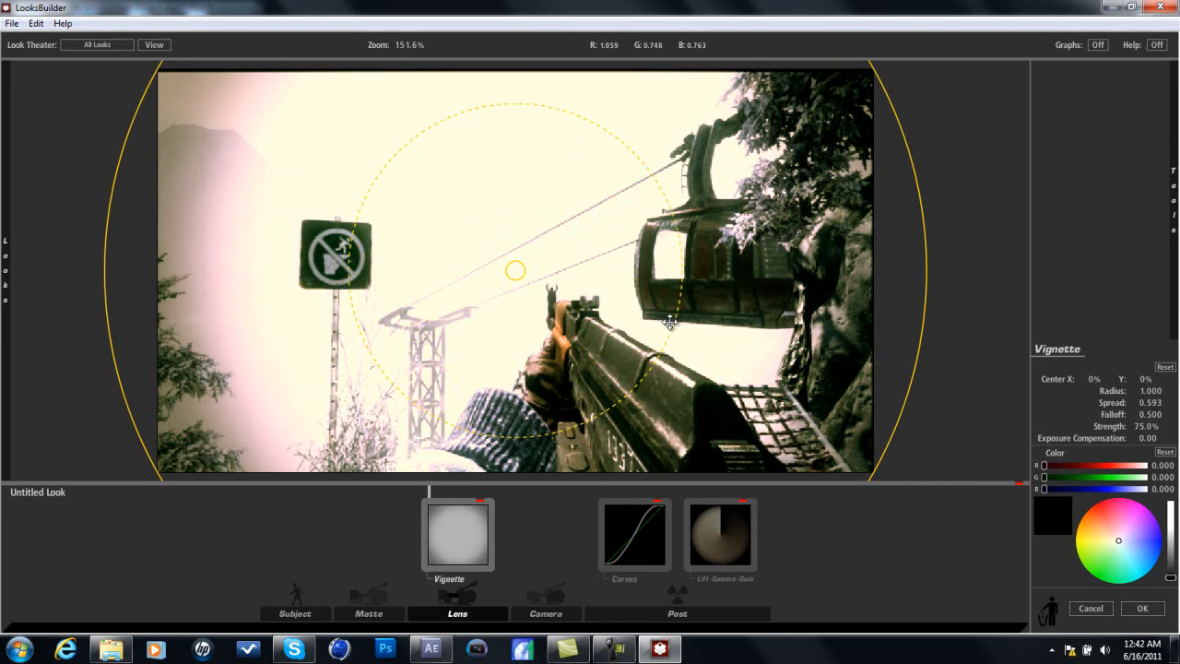
- Add the Edge Softness lens tool and reduce its spread to about 0.274
{"action": "mouse_move", "coordinate": [1177, 232]}
{"action": "left_click_drag", "start_coordinate": [1132, 229], "coordinate": [539, 313]}
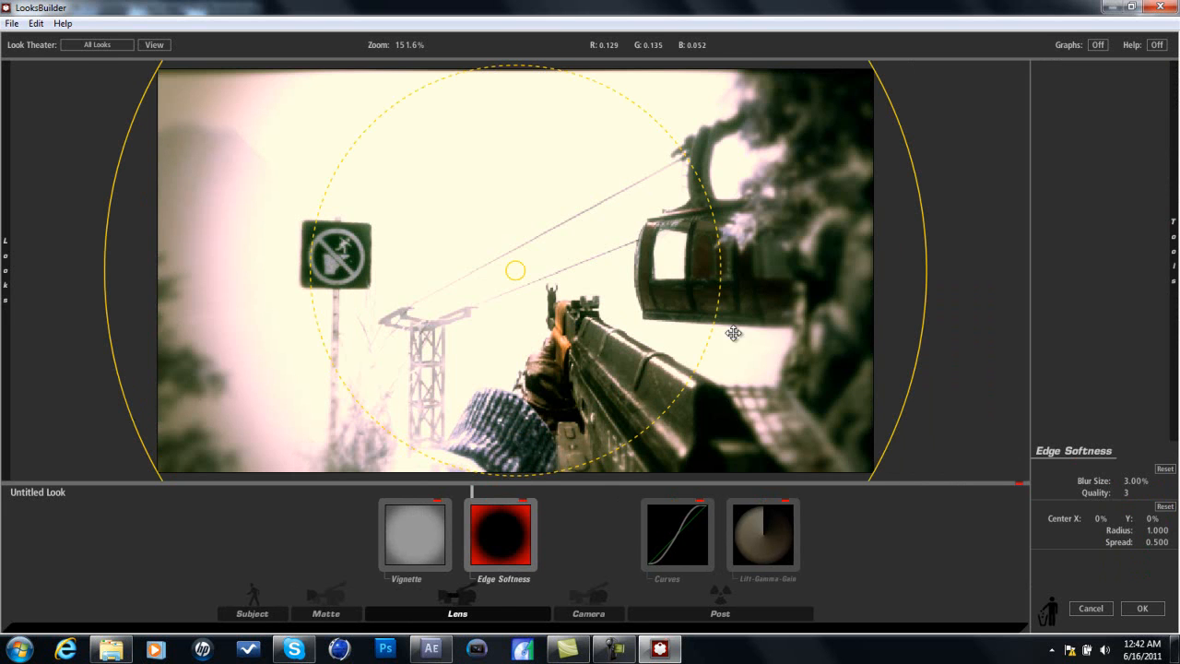
{"action": "left_click_drag", "start_coordinate": [716, 335], "coordinate": [800, 357]}
- Add the Chromatic Aberration lens tool with Red/Cyan +1.580, Green/Magenta -0.510 and Blue/Yellow -0.050
{"action": "mouse_move", "coordinate": [1178, 288]}
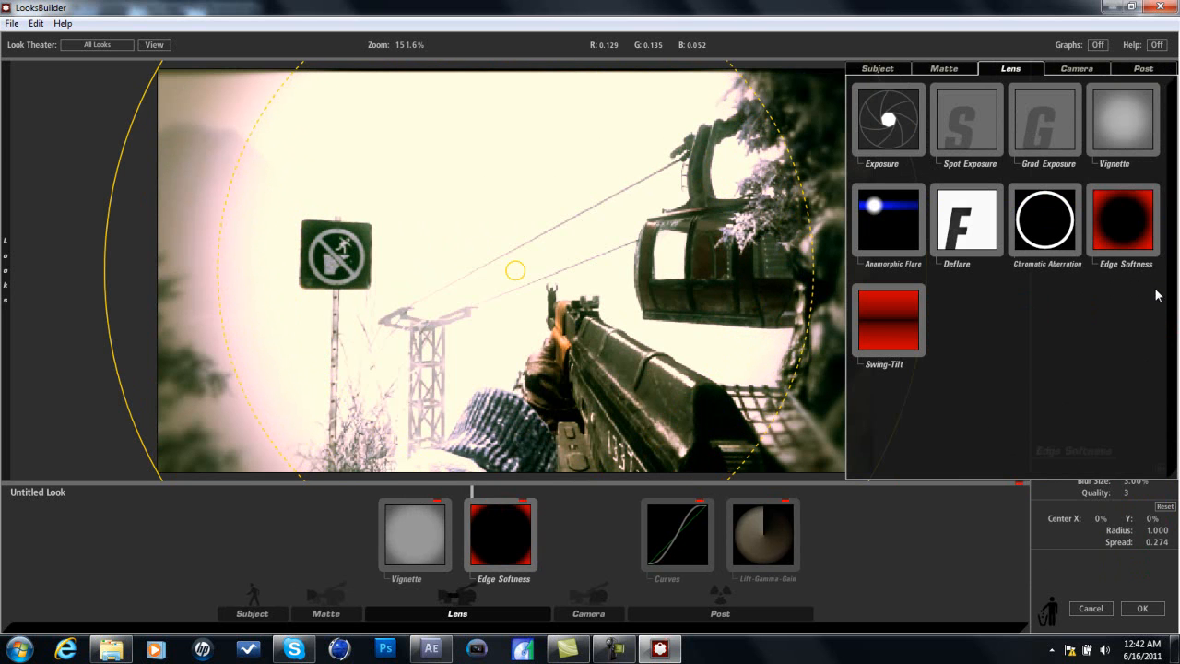
{"action": "left_click", "coordinate": [1048, 218]}
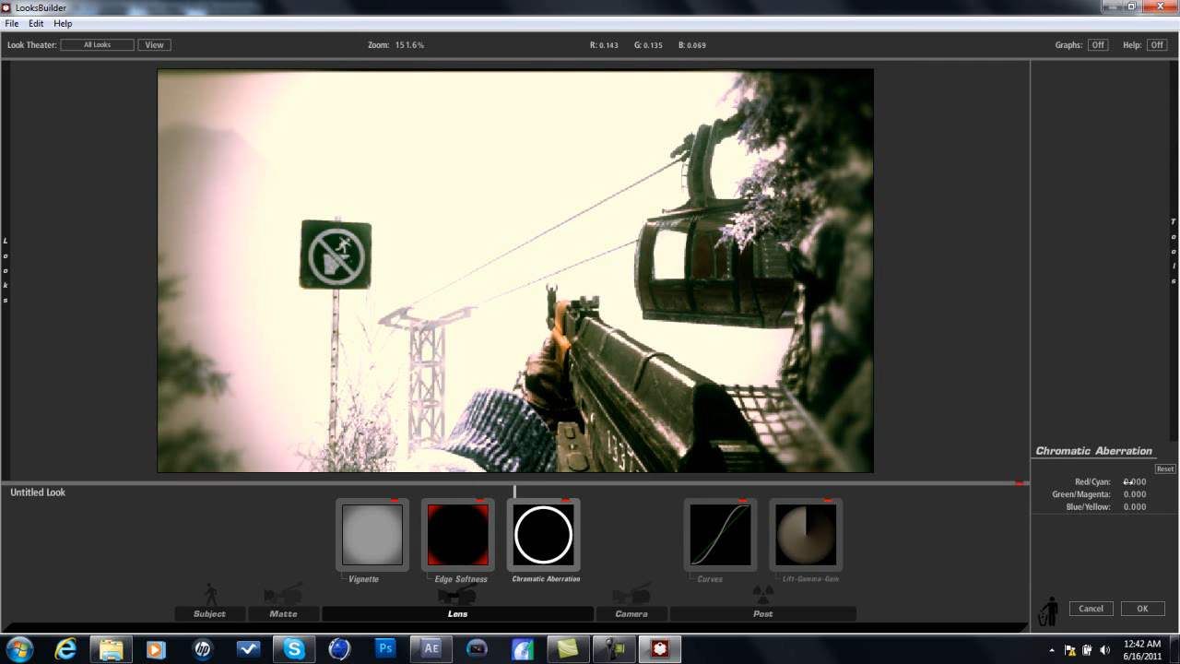
{"action": "left_click_drag", "start_coordinate": [1176, 482], "coordinate": [1102, 494]}
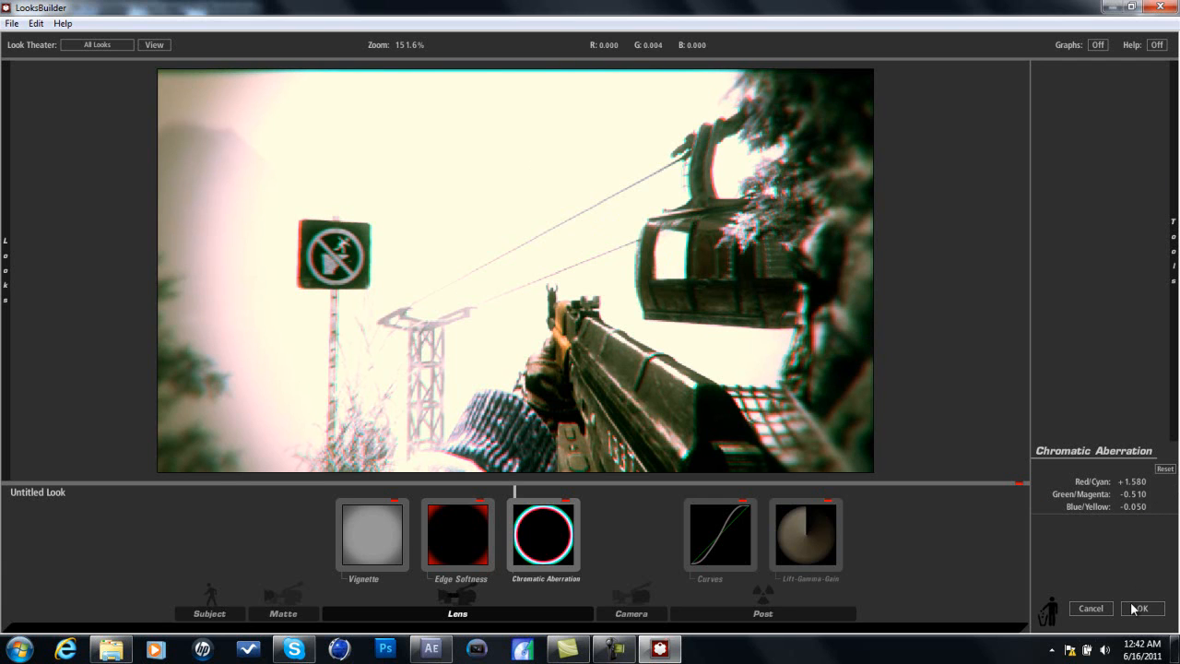
- Add the Anamorphic Flare lens tool, change its color to orange-red and reduce its size to 13.65%
{"action": "mouse_move", "coordinate": [1171, 212]}
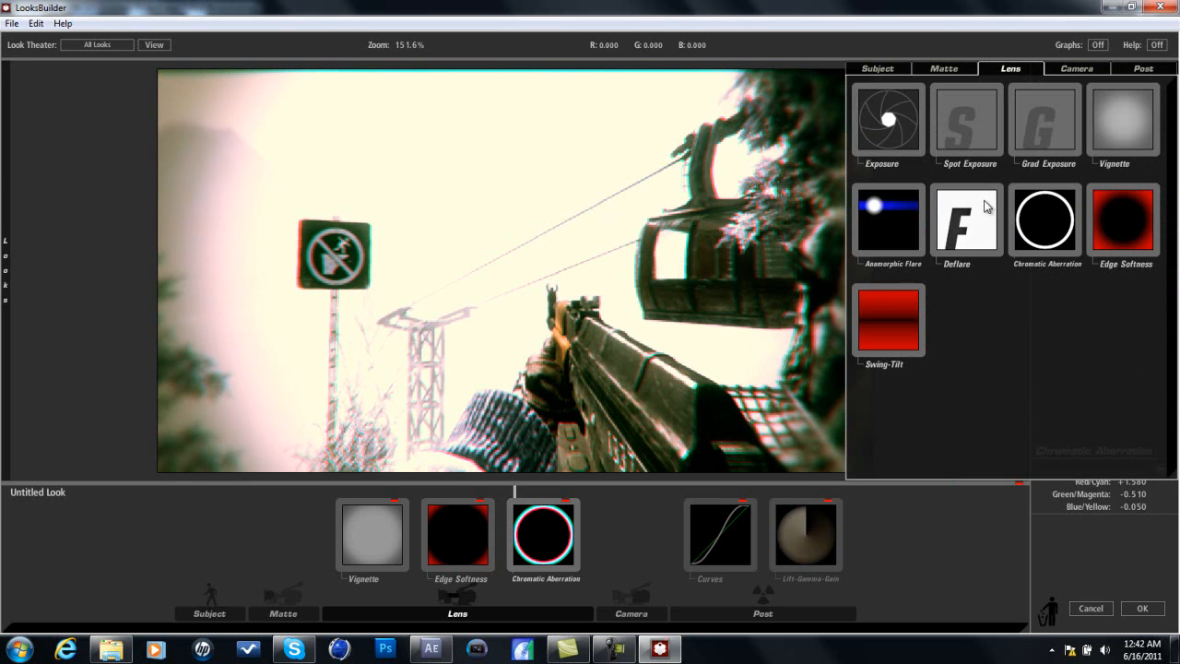
{"action": "left_click_drag", "start_coordinate": [905, 211], "coordinate": [590, 251]}
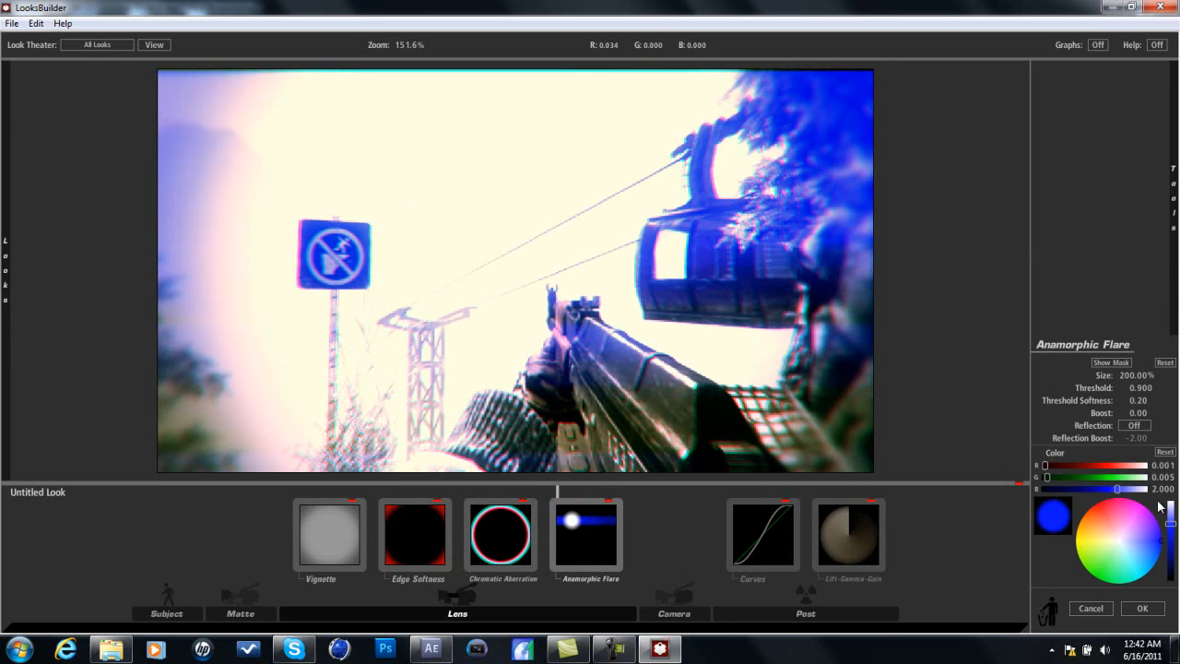
{"action": "left_click", "coordinate": [1093, 505]}
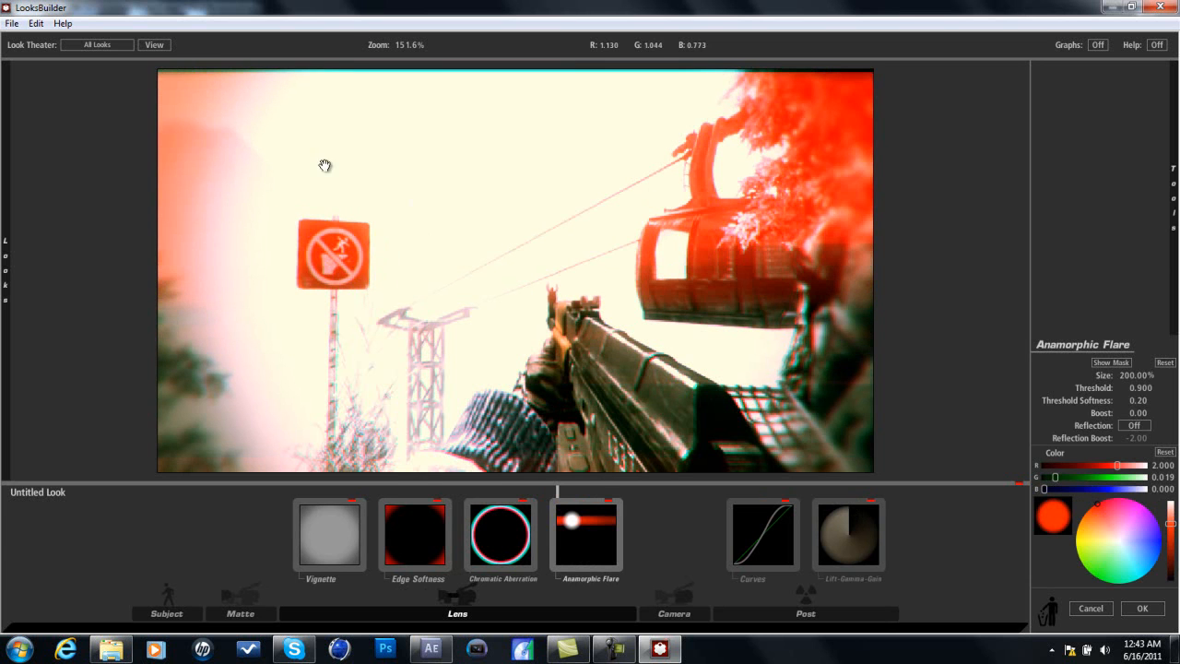
{"action": "left_click_drag", "start_coordinate": [1139, 384], "coordinate": [1055, 376]}
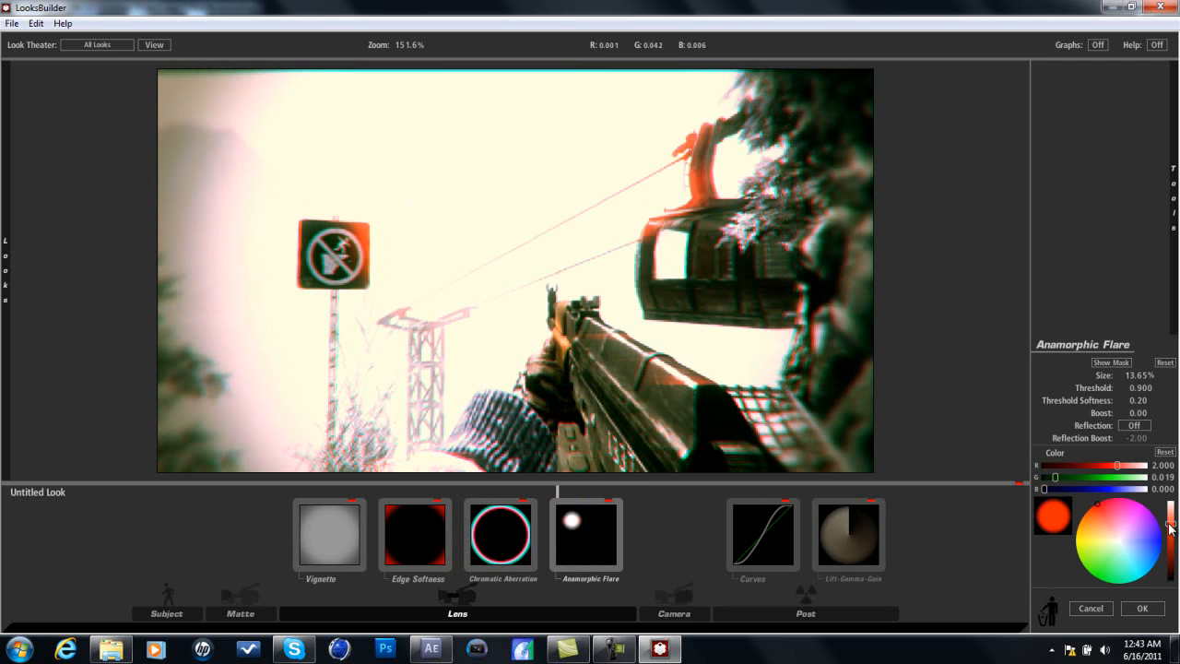
- Add the Diffusion tool from the Matte category and switch it off in the look
{"action": "mouse_move", "coordinate": [1171, 152]}
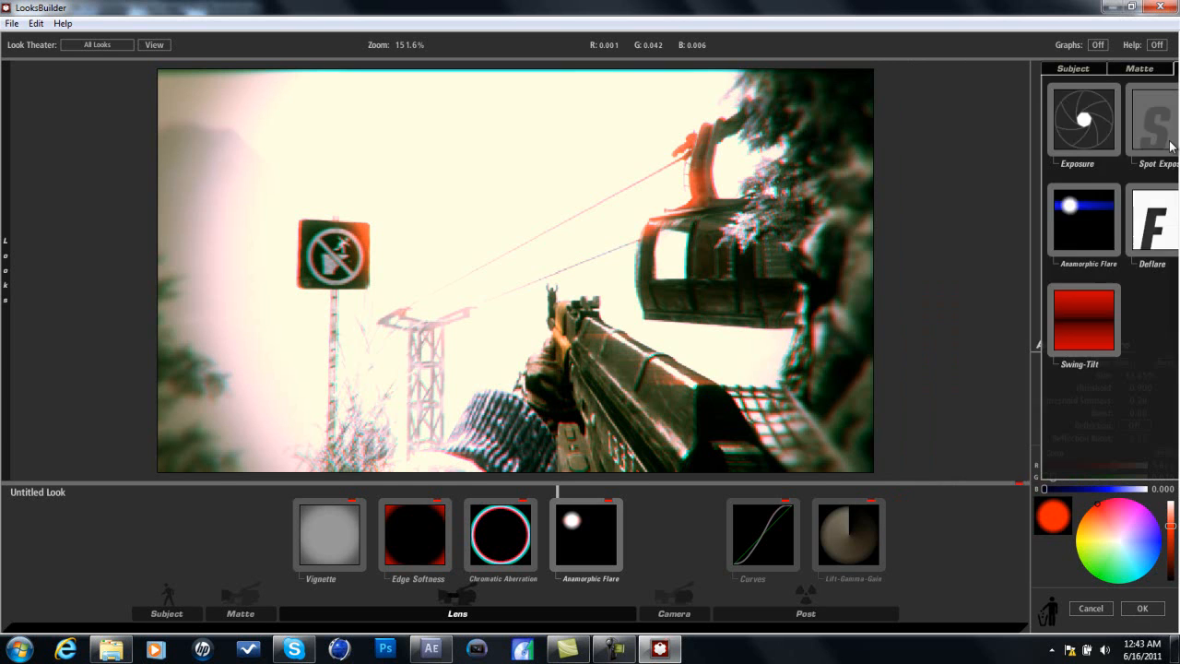
{"action": "left_click", "coordinate": [949, 72]}
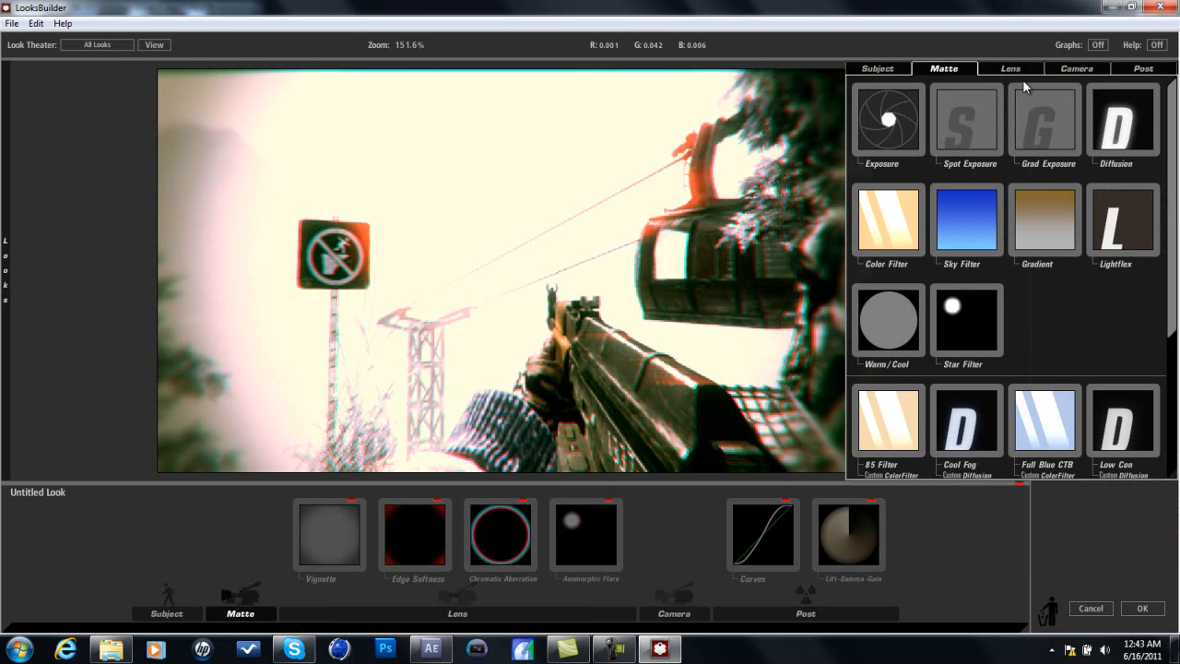
{"action": "left_click_drag", "start_coordinate": [1134, 128], "coordinate": [517, 355]}
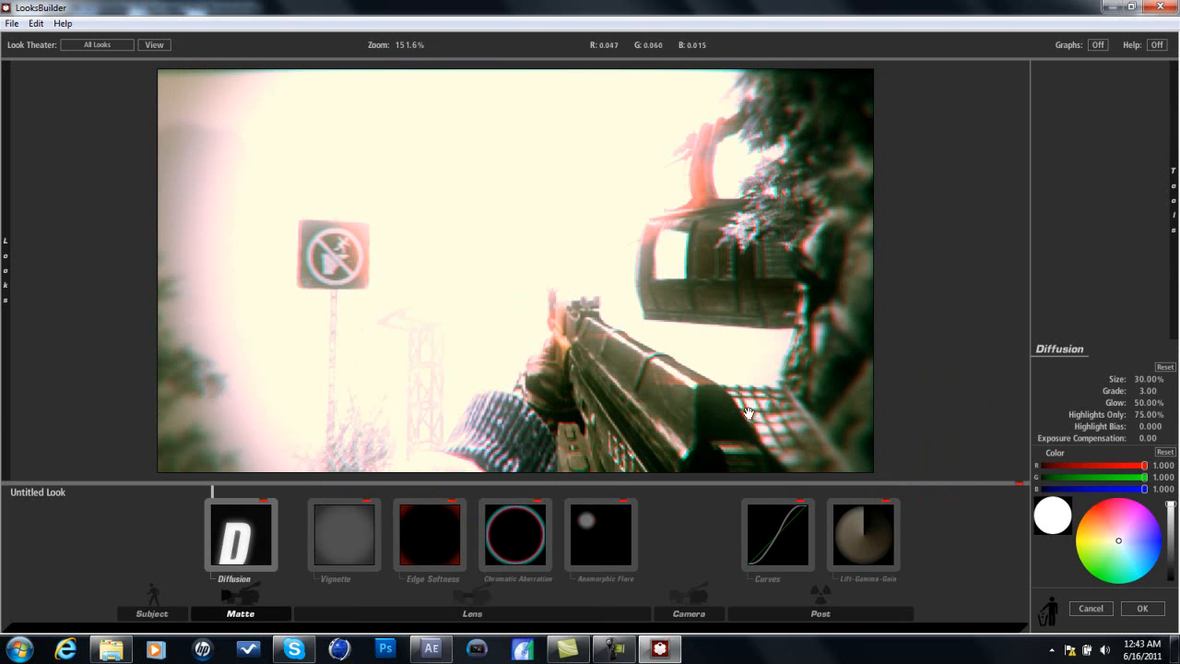
{"action": "left_click", "coordinate": [265, 504]}
- Add the Color Filter matte tool in pale orange (R 1.000, G 0.822, B 0.551) and apply the finished look
{"action": "mouse_move", "coordinate": [1175, 212]}
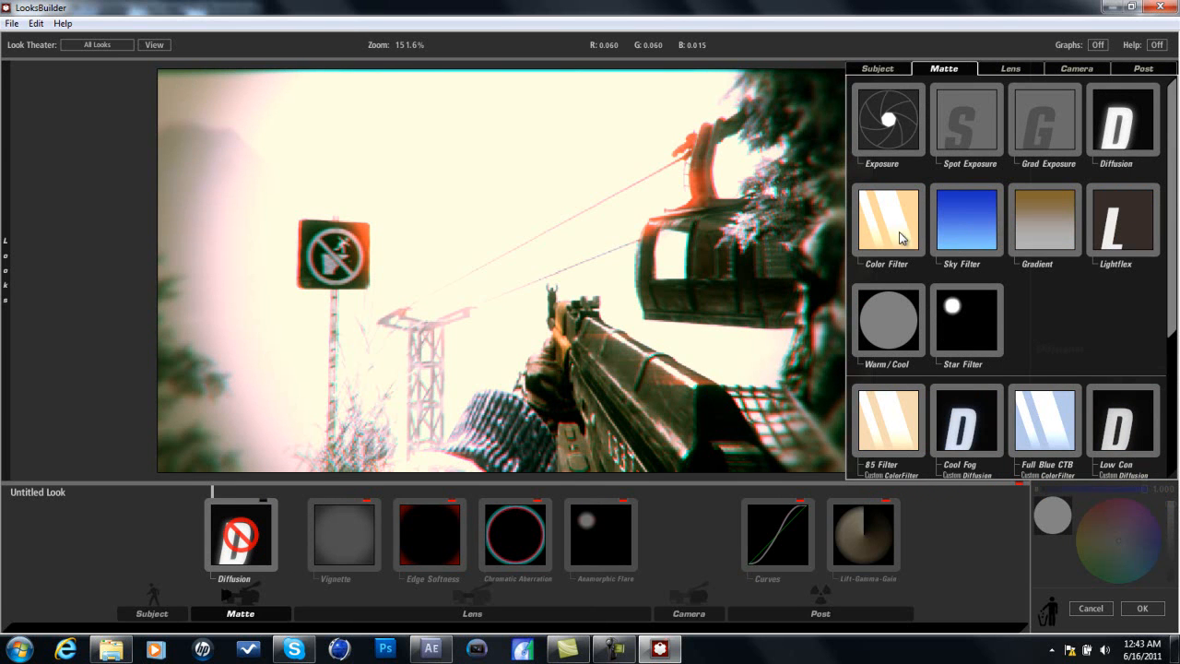
{"action": "left_click_drag", "start_coordinate": [902, 232], "coordinate": [442, 271]}
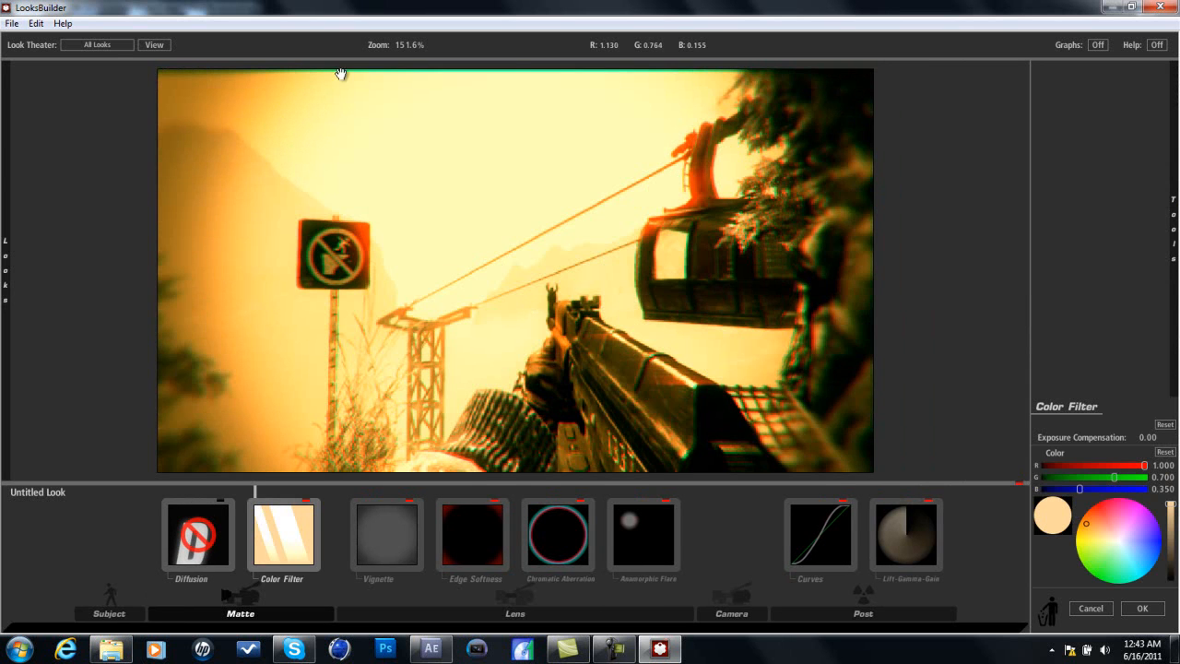
{"action": "left_click", "coordinate": [1096, 533]}
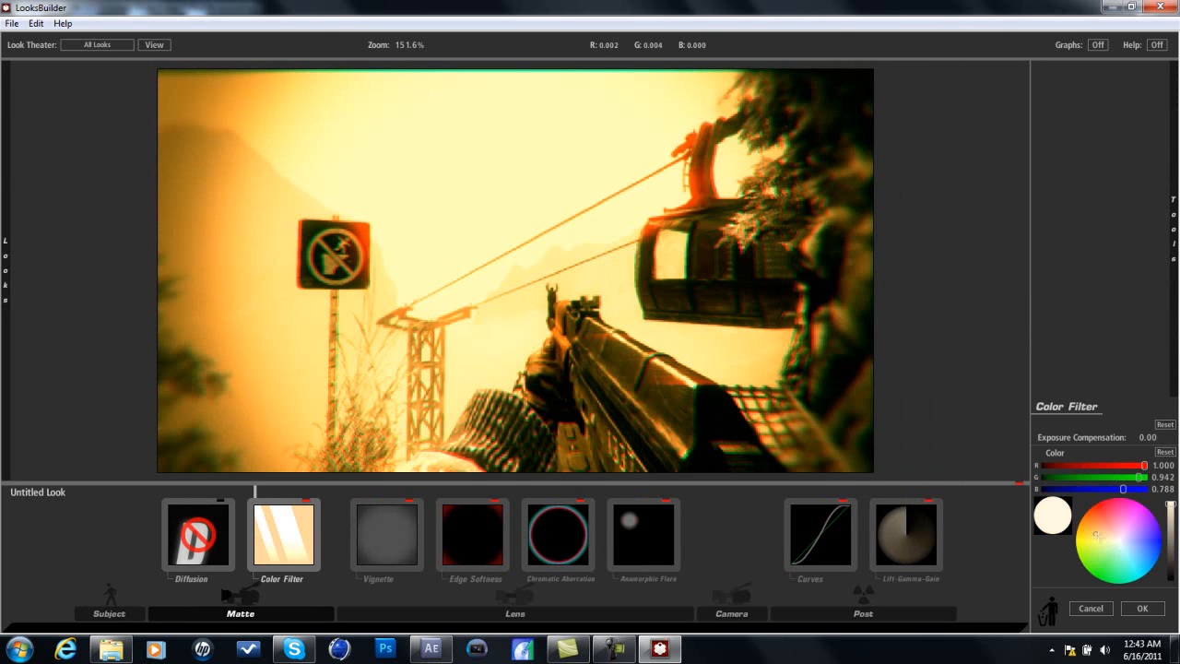
{"action": "left_click_drag", "start_coordinate": [1094, 531], "coordinate": [1089, 527]}
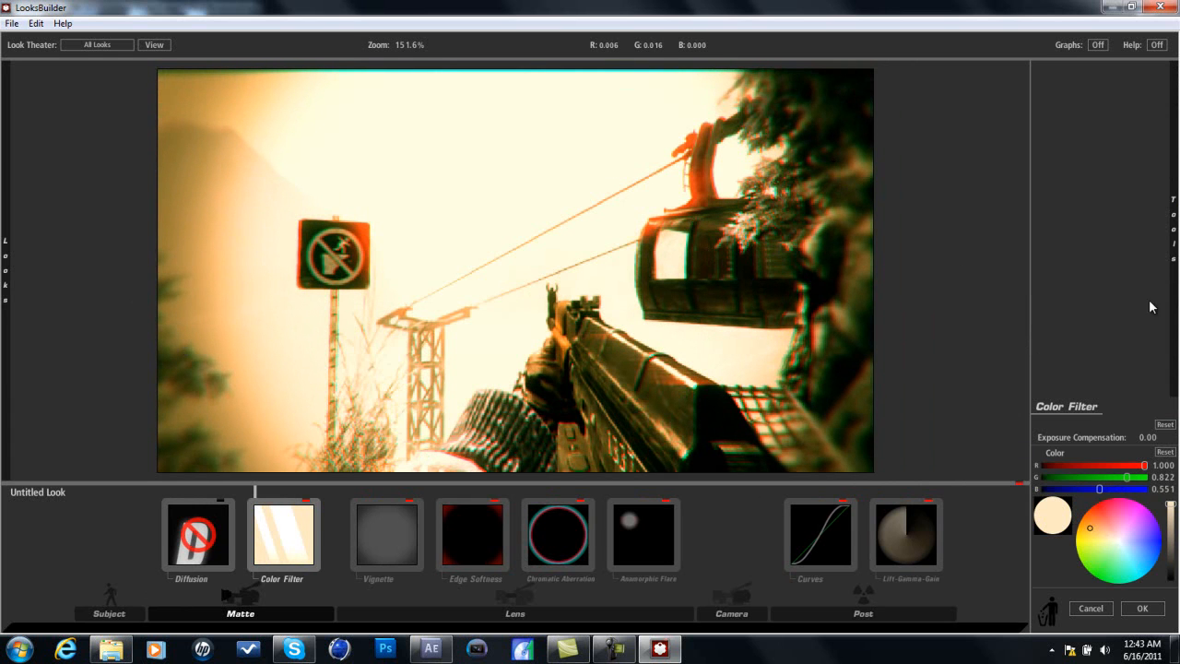
{"action": "left_click", "coordinate": [1140, 608]}
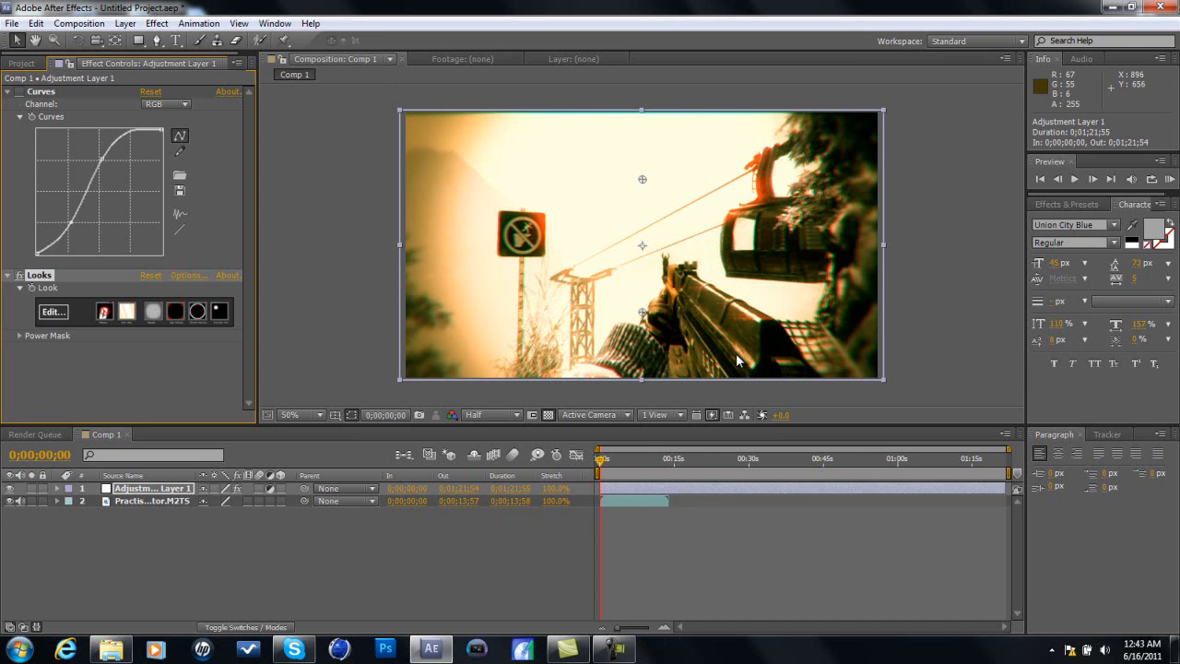
- Create a second composition in the project with the proposed 1280 x 720 px, 59.94 fps settings
{"action": "left_click", "coordinate": [20, 64]}
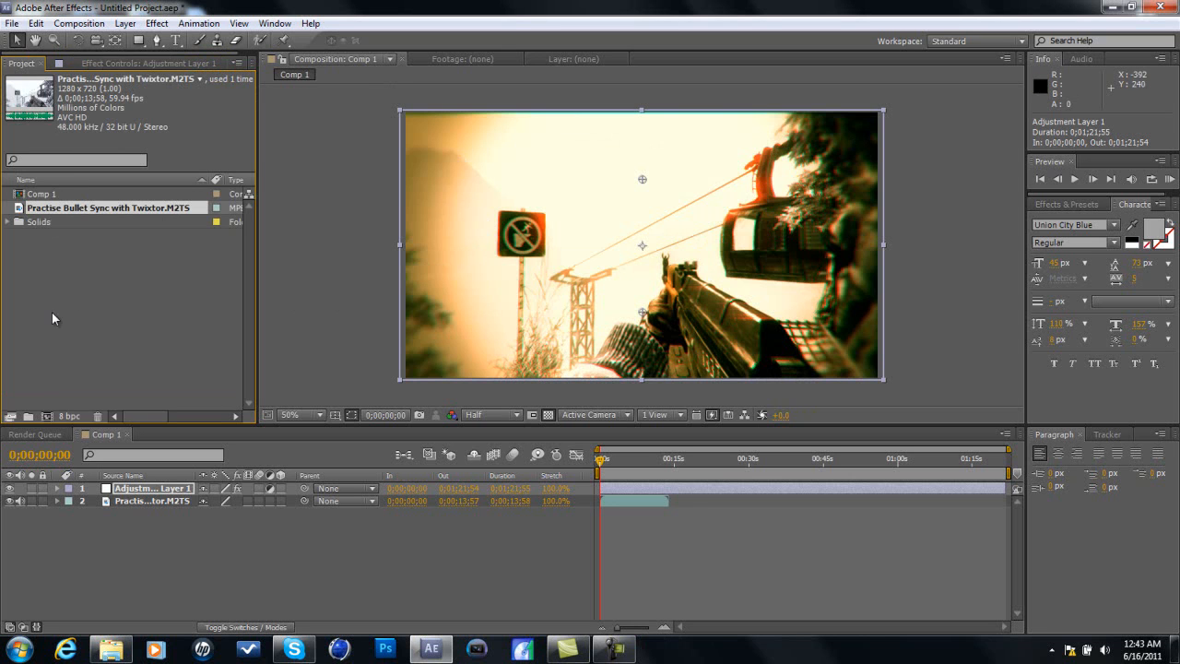
{"action": "right_click", "coordinate": [70, 267]}
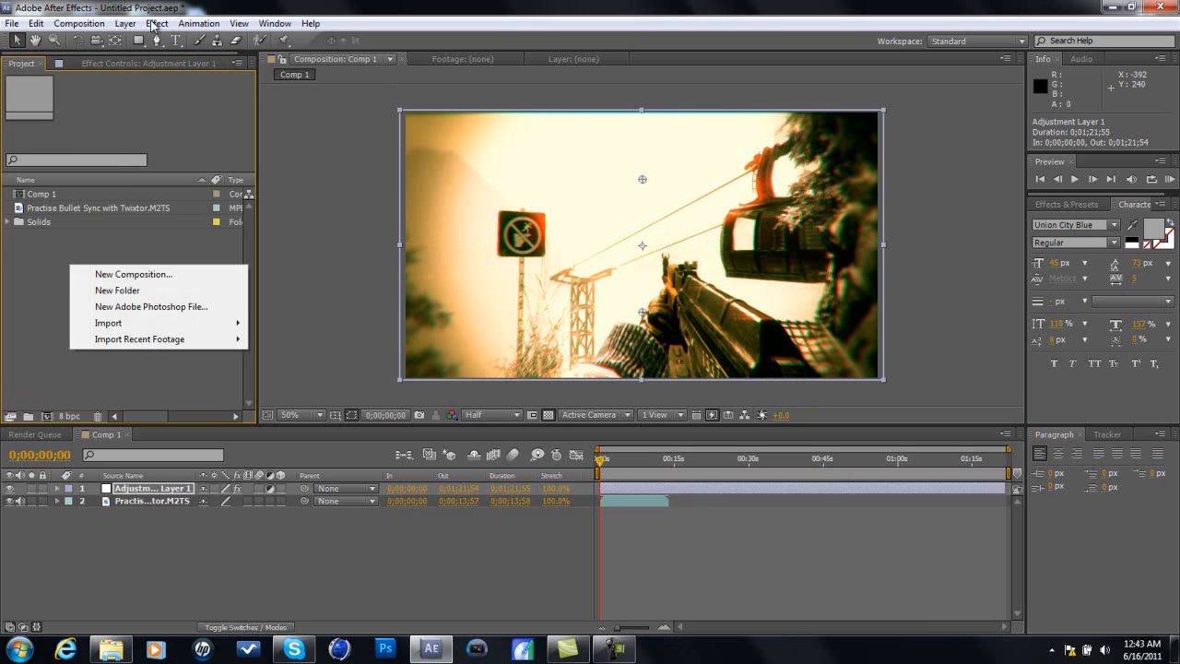
{"action": "left_click", "coordinate": [116, 275]}
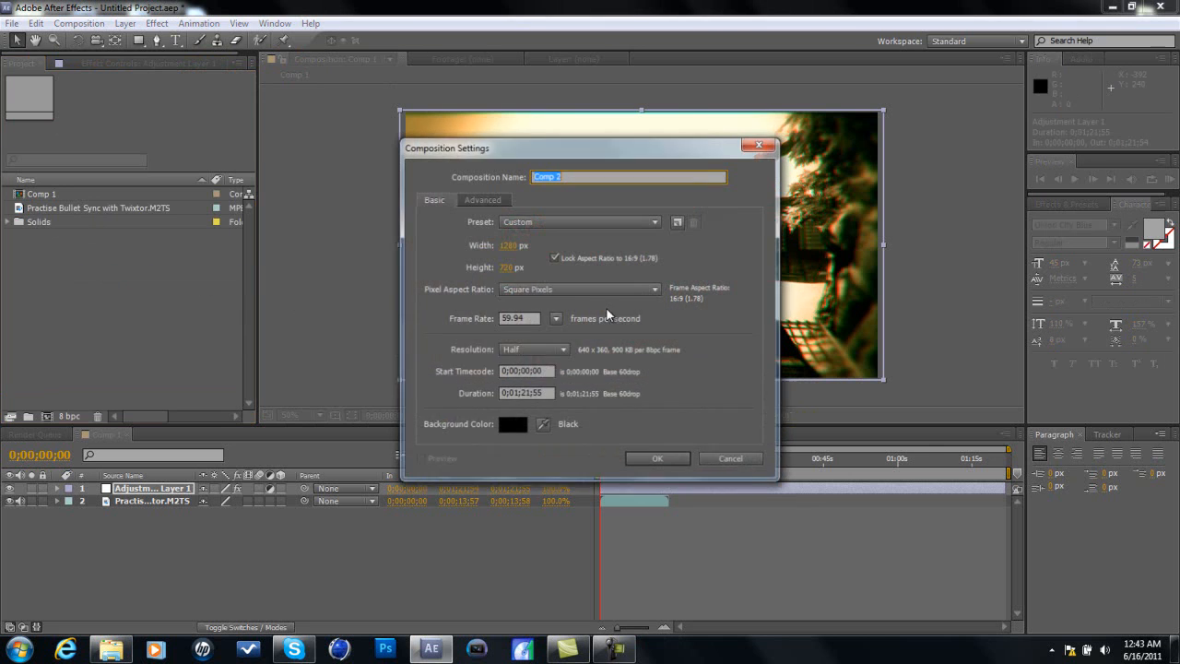
{"action": "left_click", "coordinate": [655, 460]}
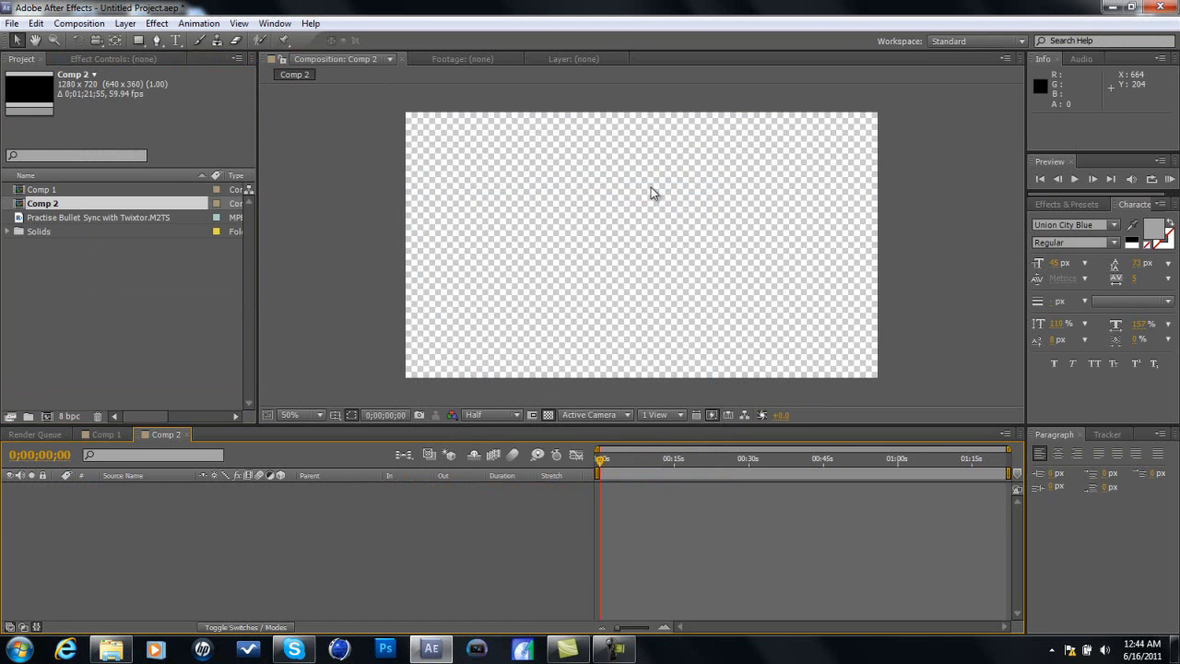
- Place Comp 1 as a layer in Comp 2 and move the current time to 0;00;06;05
{"action": "left_click", "coordinate": [41, 191]}
{"action": "left_click_drag", "start_coordinate": [40, 191], "coordinate": [639, 245]}
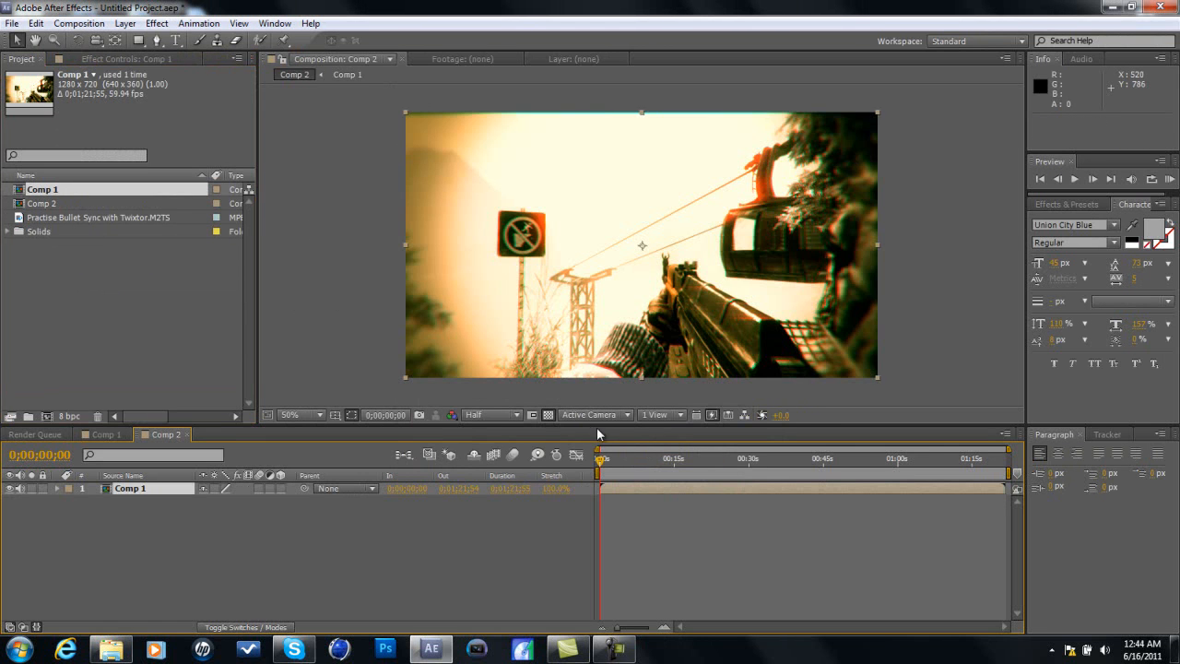
{"action": "left_click_drag", "start_coordinate": [600, 458], "coordinate": [625, 461]}
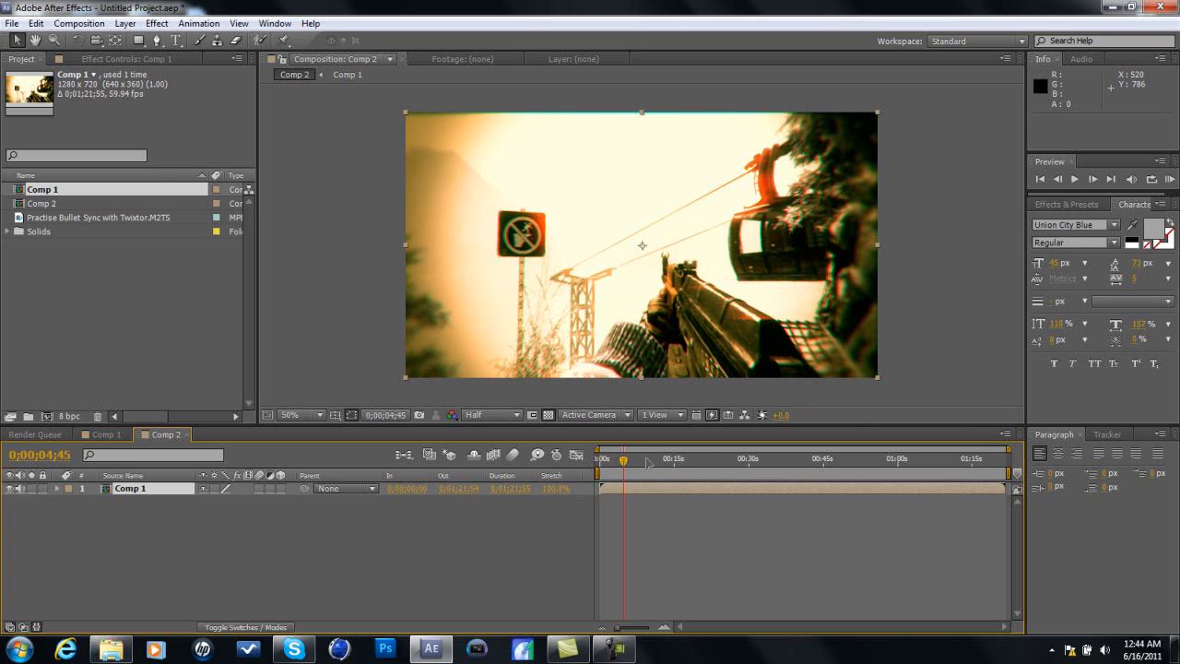
{"action": "left_click", "coordinate": [648, 460]}
{"action": "left_click", "coordinate": [681, 470]}
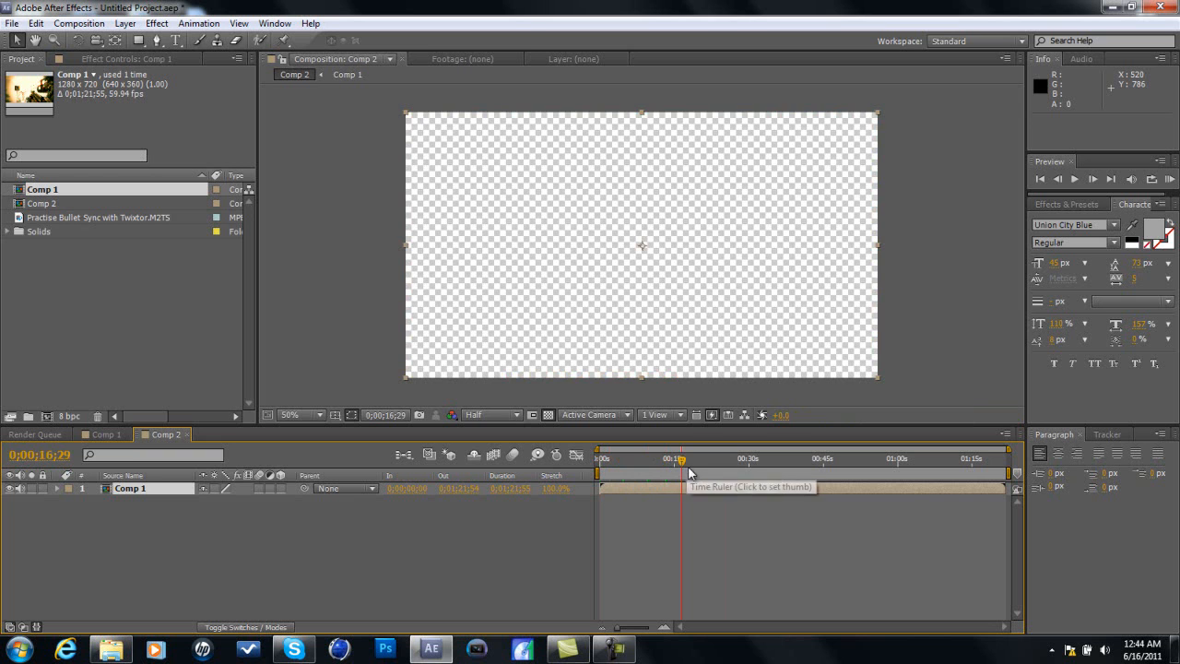
{"action": "left_click", "coordinate": [666, 468]}
{"action": "left_click", "coordinate": [655, 467]}
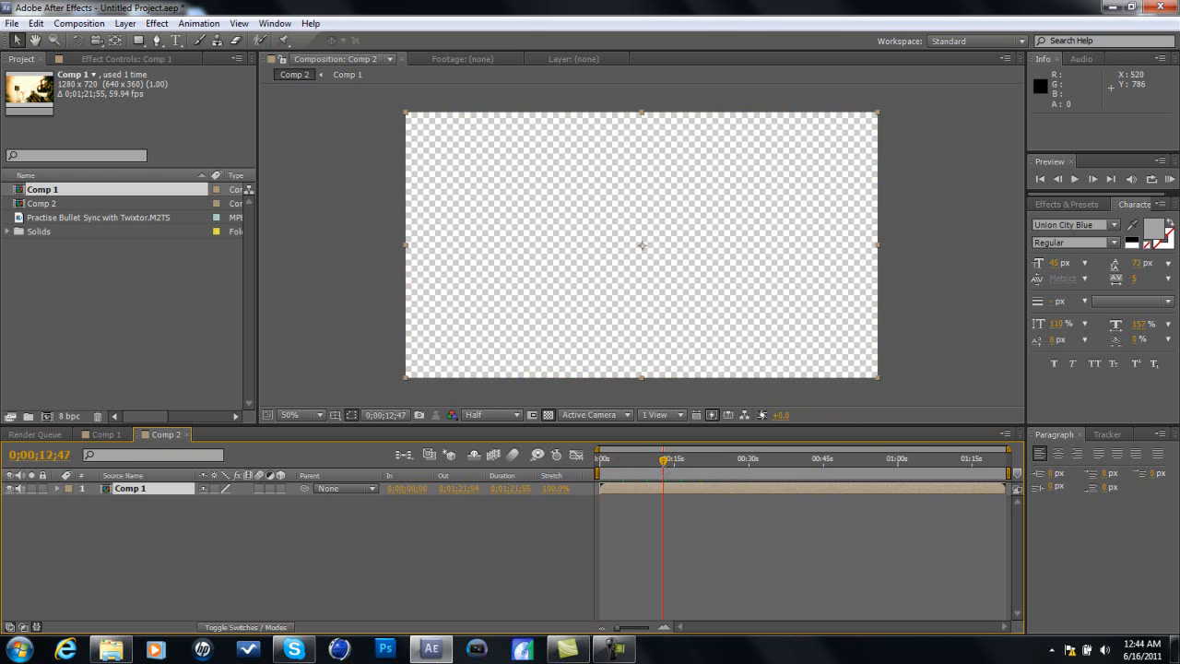
{"action": "left_click", "coordinate": [646, 466]}
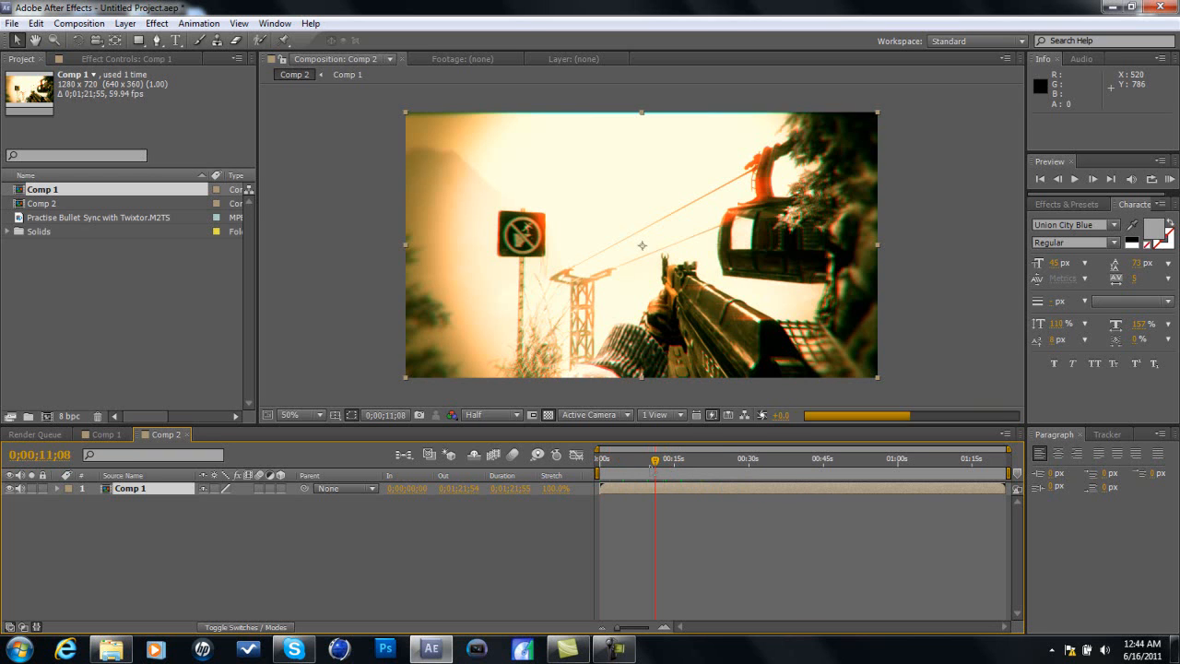
{"action": "left_click", "coordinate": [641, 468]}
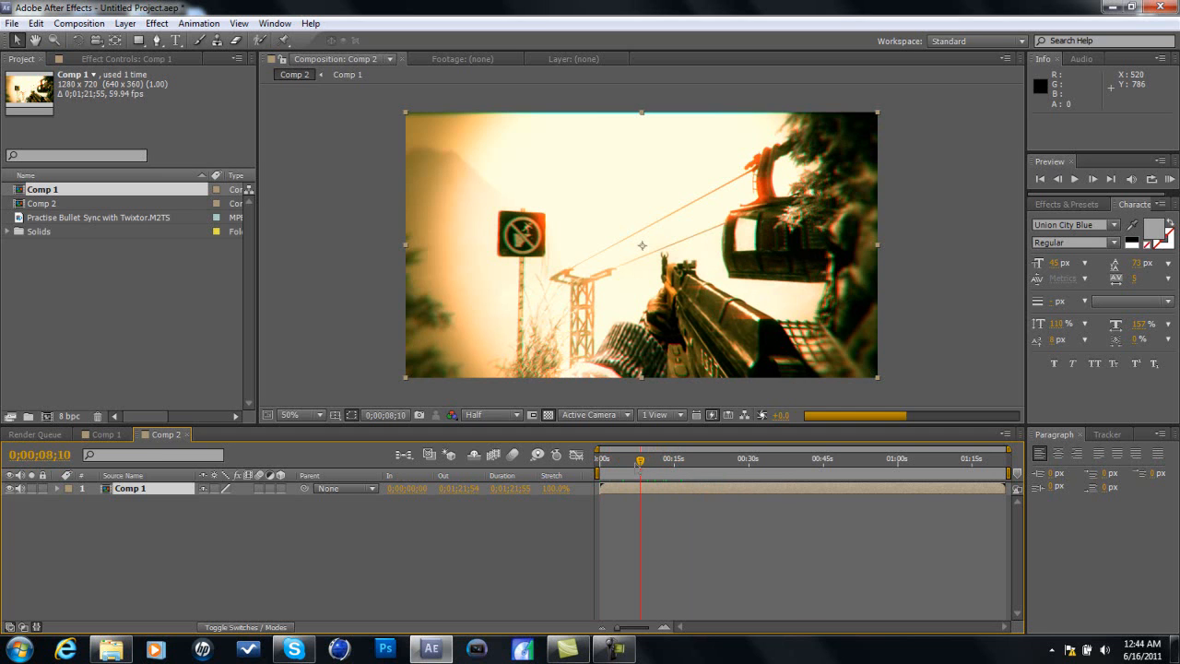
{"action": "left_click", "coordinate": [630, 468]}
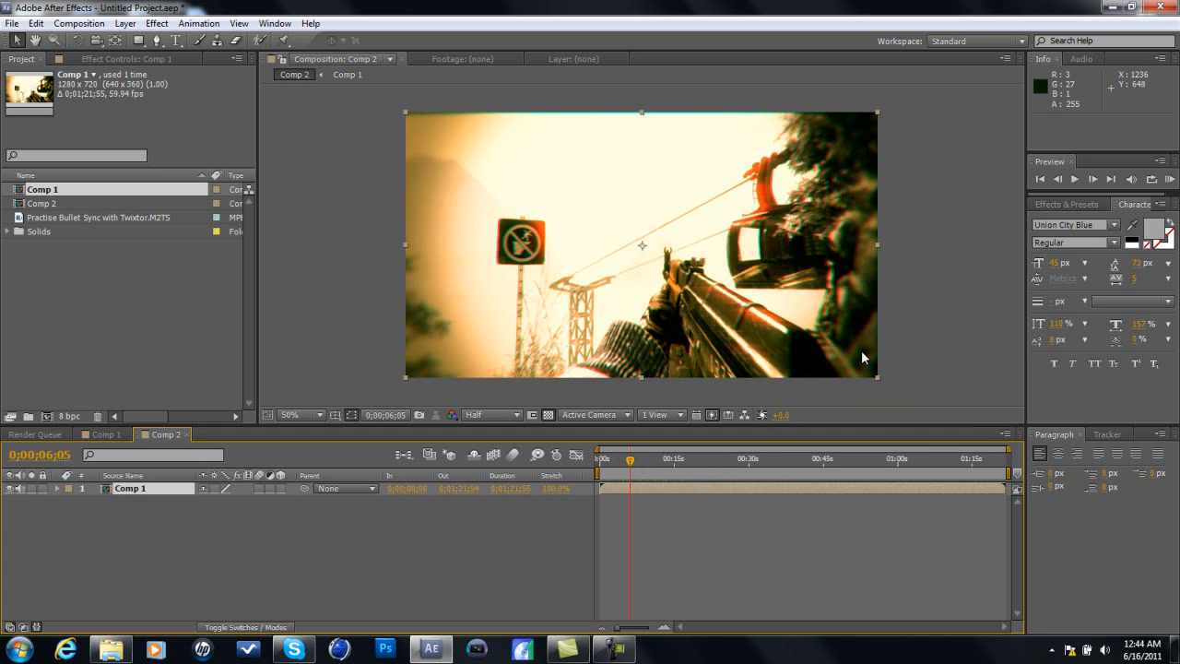
- Step one frame forward and briefly RAM-preview Comp 2
{"action": "left_click", "coordinate": [1092, 178]}
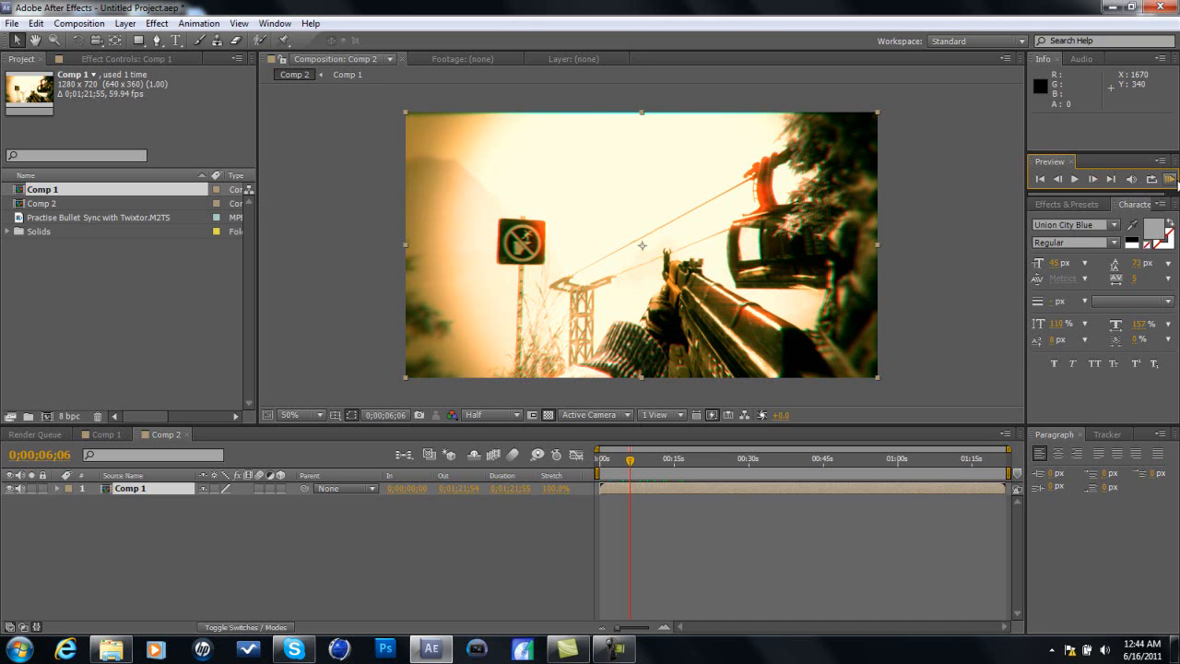
{"action": "left_click", "coordinate": [1171, 180]}
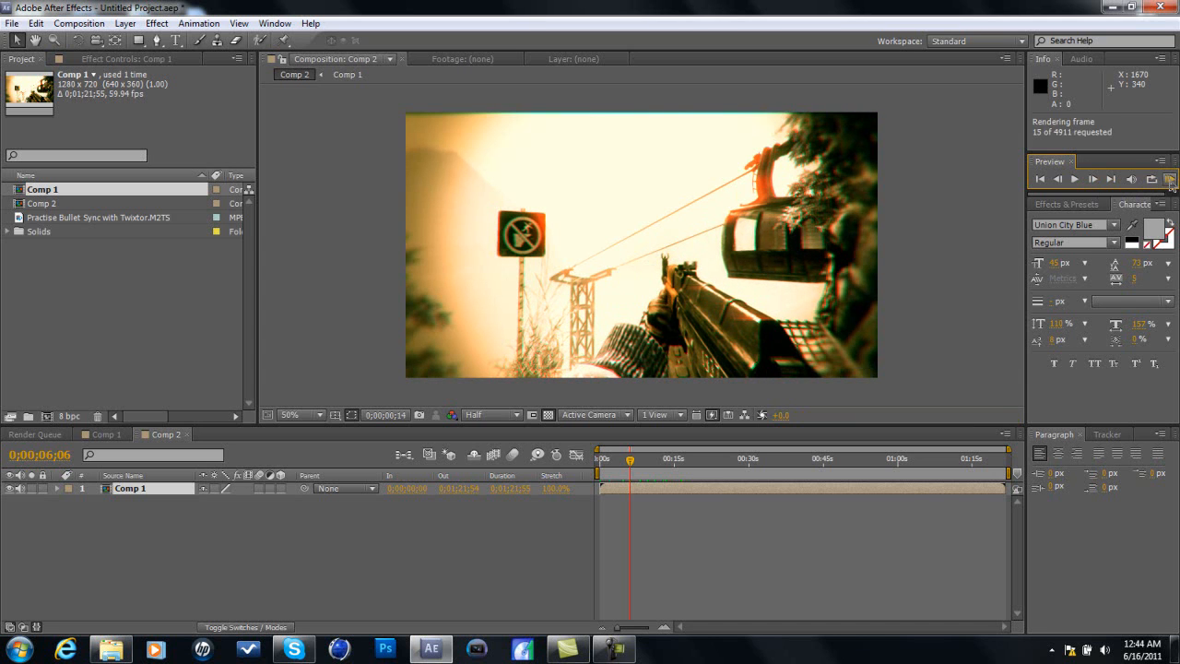
{"action": "left_click", "coordinate": [1083, 181]}
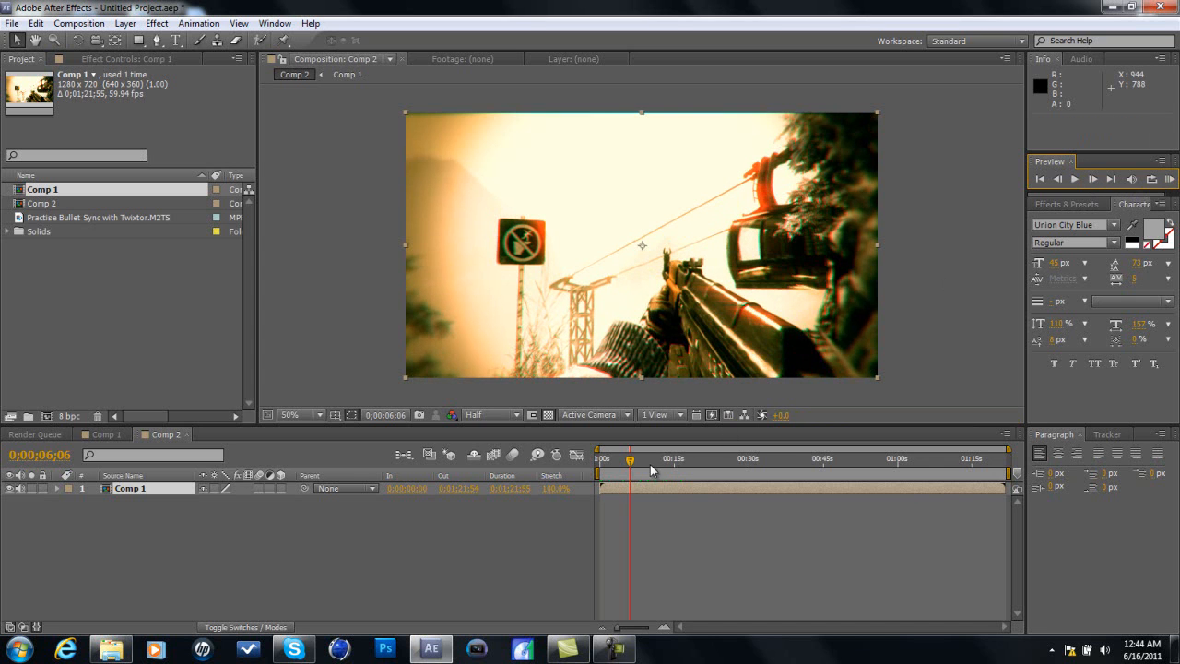
- Advance through the clip frame by frame to the magazine reload at 0;00;06;59
{"action": "left_click", "coordinate": [1094, 179]}
{"action": "left_click", "coordinate": [1094, 180]}
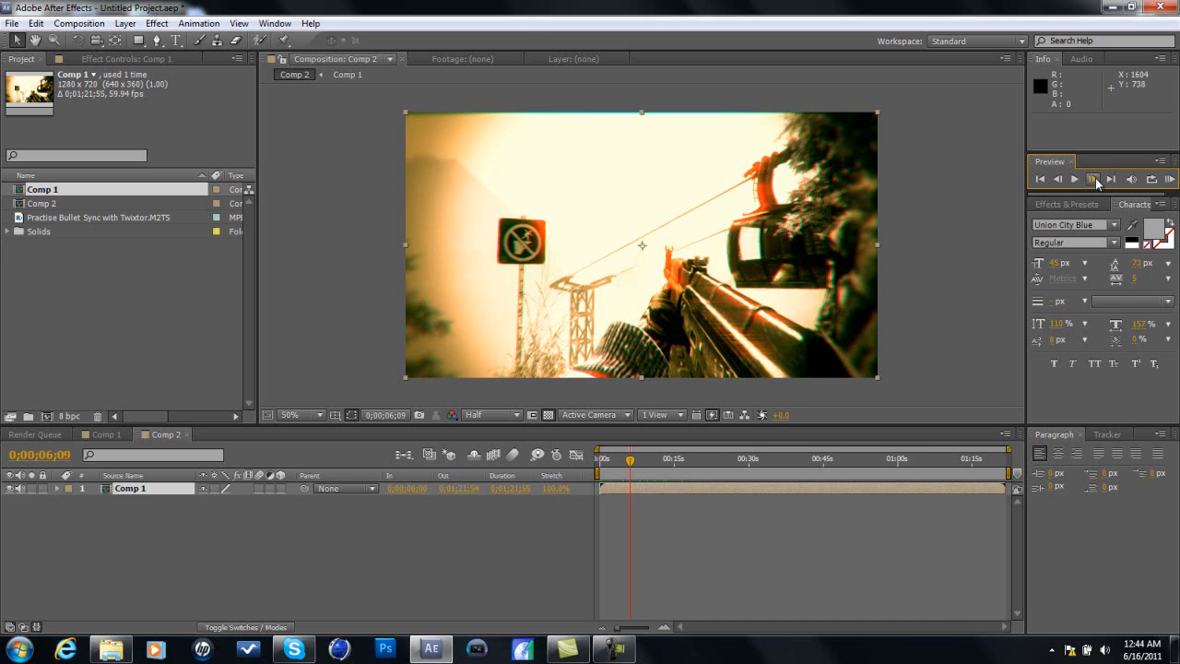
{"action": "left_click", "coordinate": [1095, 181]}
{"action": "left_click", "coordinate": [1095, 181]}
{"action": "left_click", "coordinate": [1095, 181]}
{"action": "left_click", "coordinate": [1095, 181]}
{"action": "left_click", "coordinate": [1094, 181]}
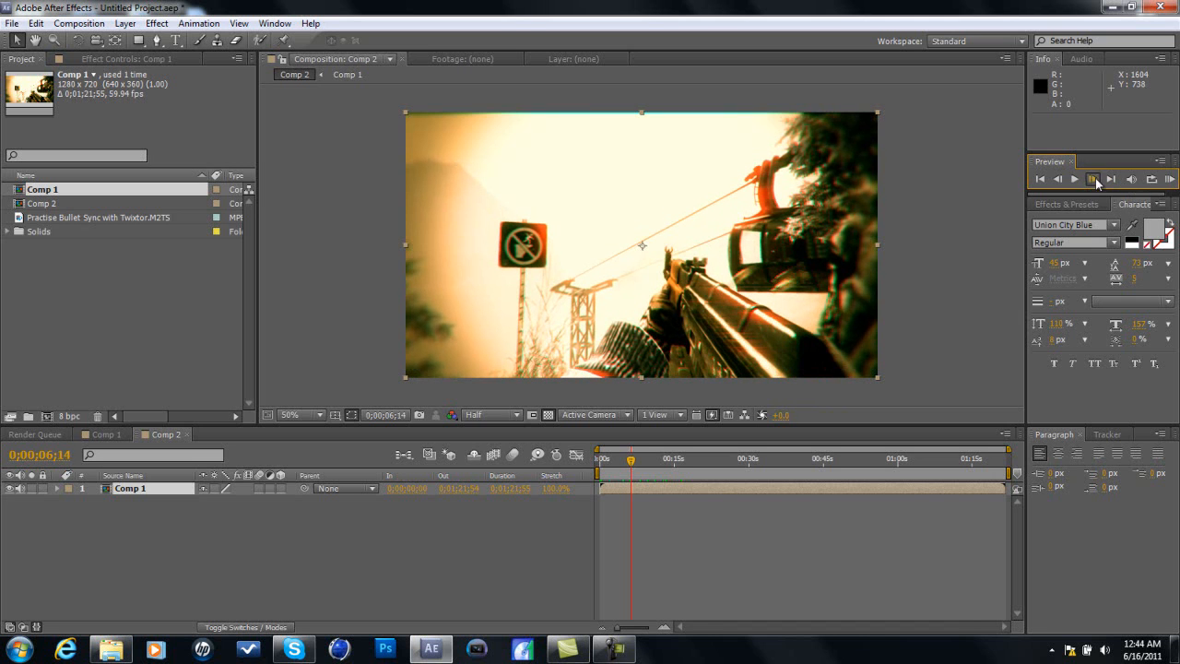
{"action": "left_click", "coordinate": [1094, 180]}
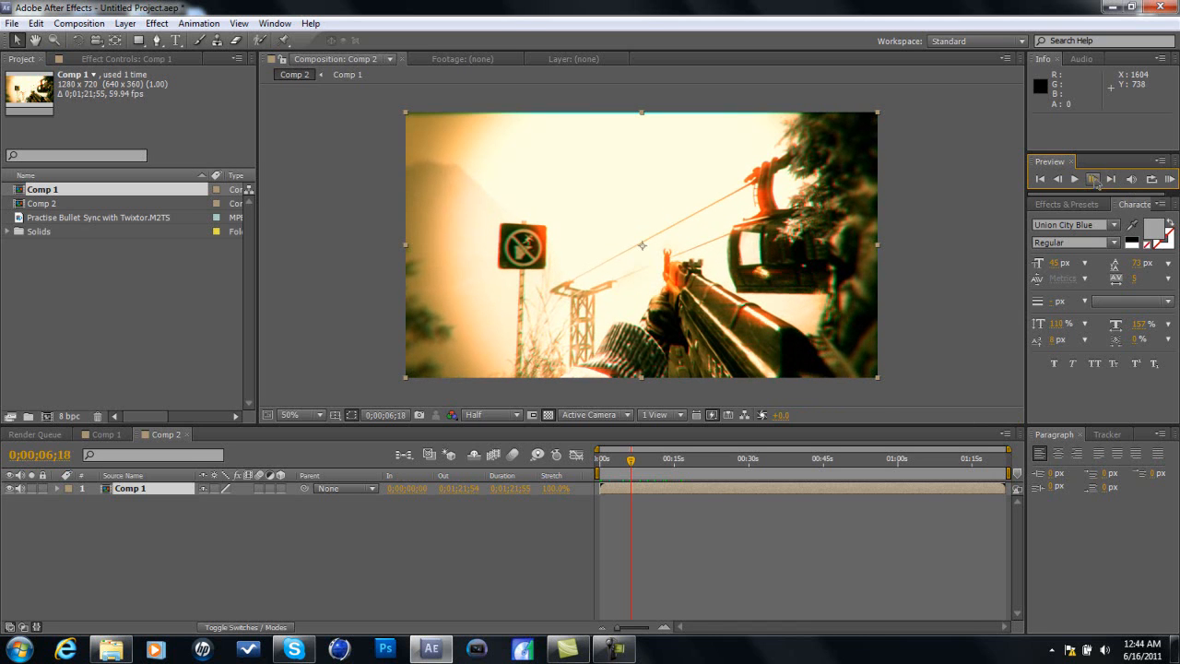
{"action": "left_click", "coordinate": [1094, 180]}
{"action": "left_click", "coordinate": [1095, 180]}
{"action": "left_click", "coordinate": [1094, 180]}
{"action": "left_click", "coordinate": [1094, 180]}
{"action": "left_click", "coordinate": [1094, 180]}
{"action": "left_click", "coordinate": [1094, 180]}
{"action": "left_click", "coordinate": [1095, 180]}
{"action": "left_click", "coordinate": [1094, 180]}
{"action": "left_click", "coordinate": [1094, 180]}
{"action": "left_click", "coordinate": [1094, 179]}
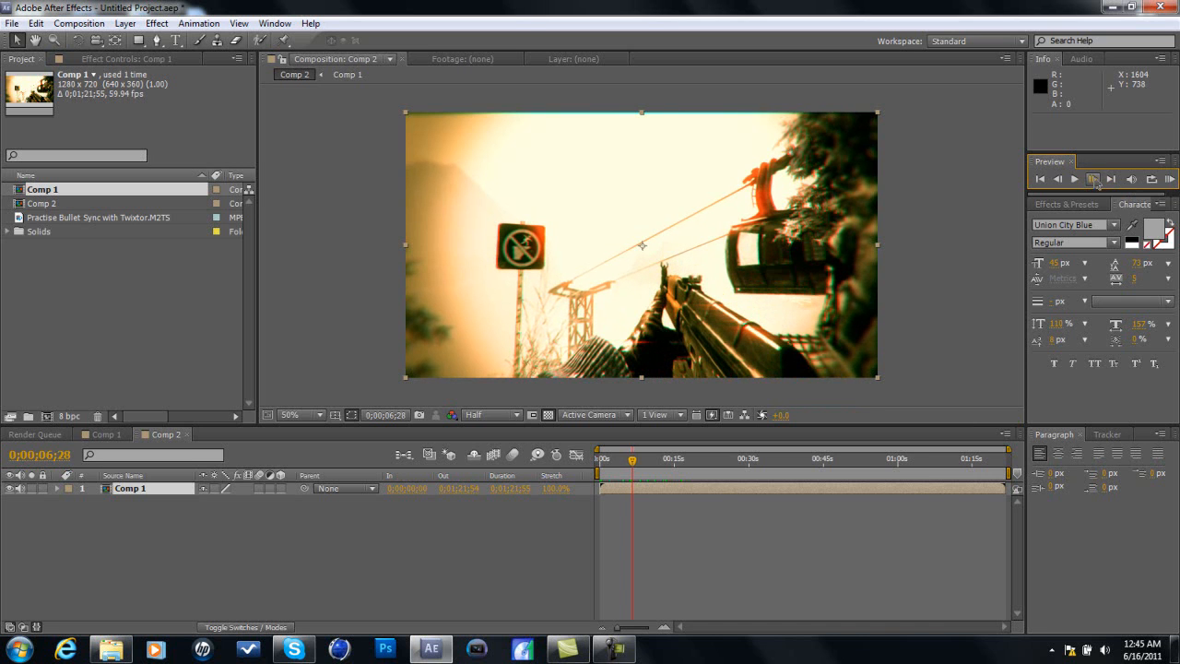
{"action": "left_click", "coordinate": [1094, 180]}
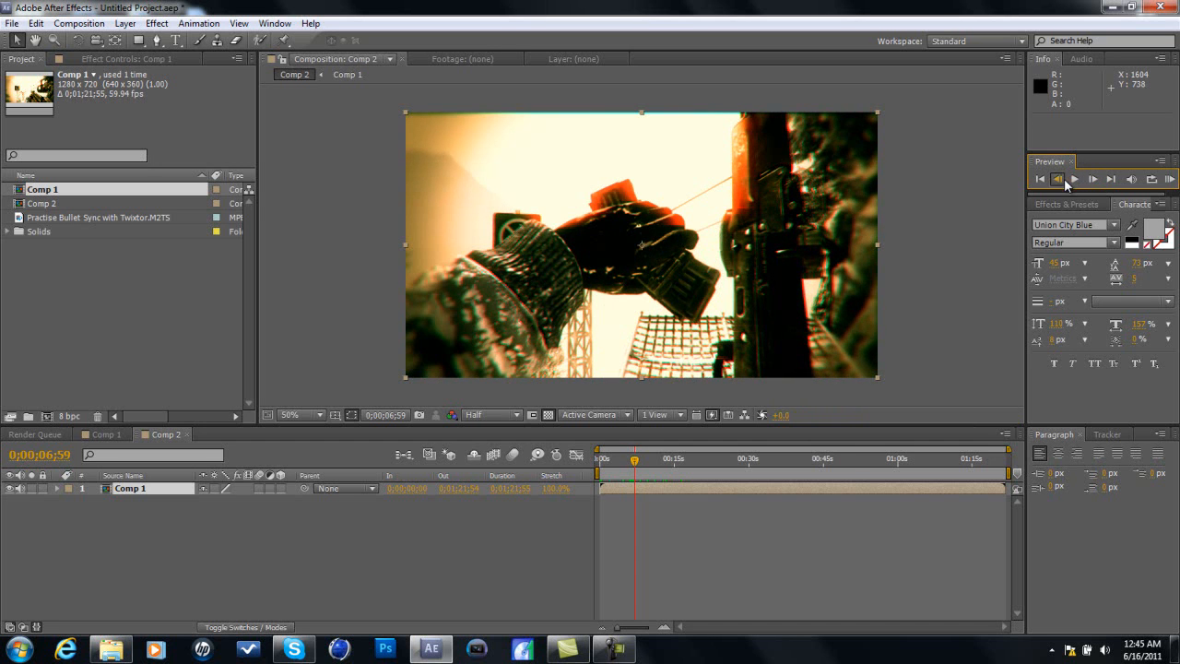
{"action": "left_click", "coordinate": [1060, 180]}
{"action": "left_click", "coordinate": [1089, 179]}
- Apply the RE:Vision Twixtor effect to the Comp 1 layer
{"action": "right_click", "coordinate": [633, 486]}
{"action": "mouse_move", "coordinate": [726, 349]}
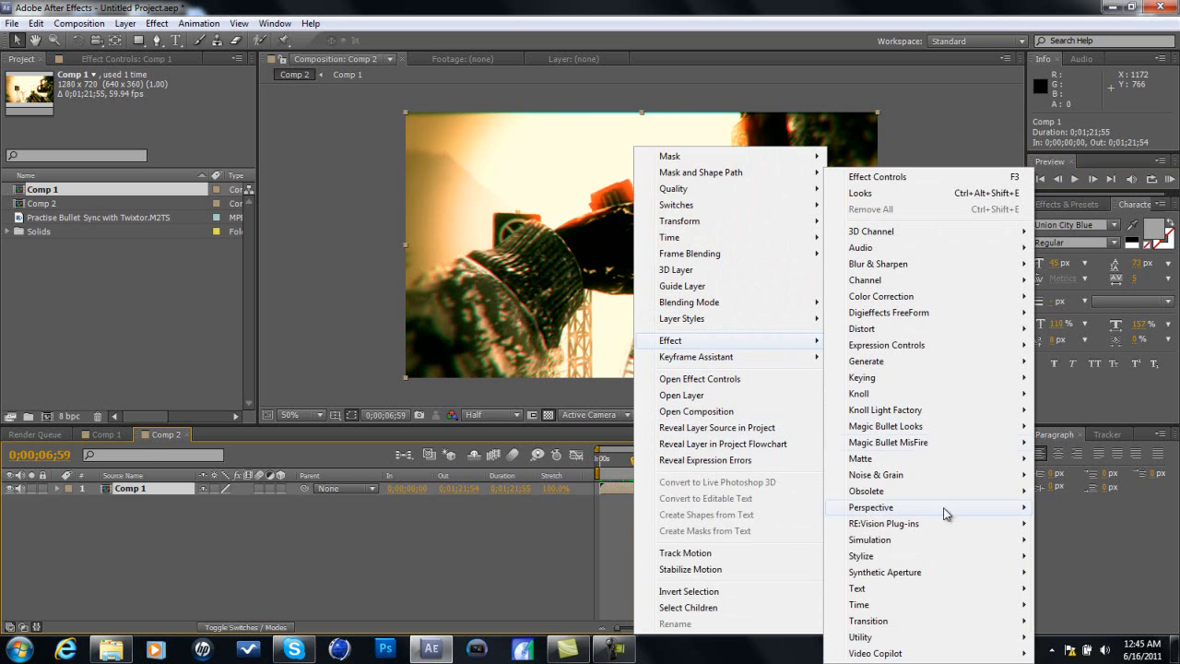
{"action": "mouse_move", "coordinate": [948, 530]}
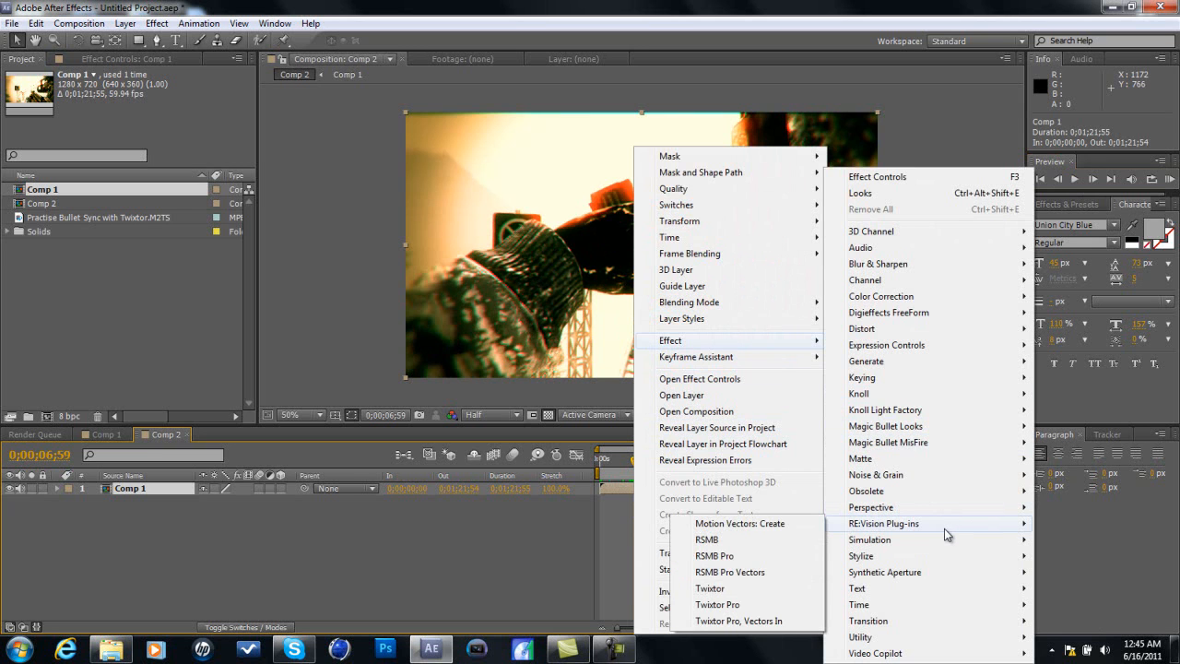
{"action": "left_click", "coordinate": [736, 588]}
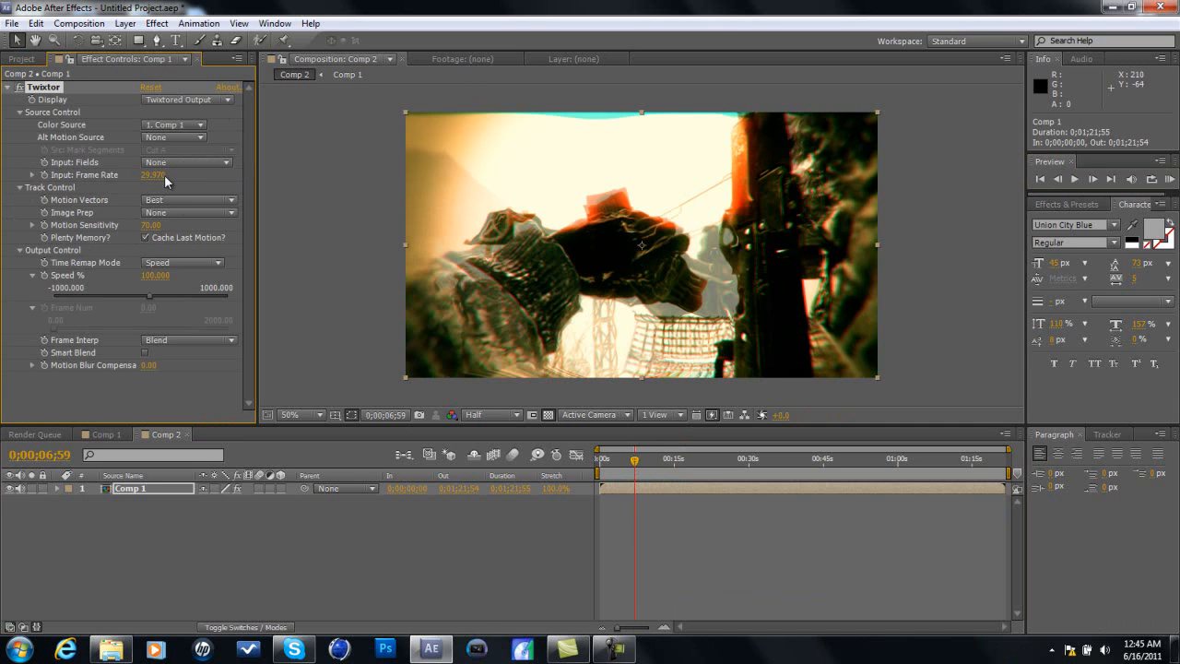
- Set Twixtor's input frame rate to 59.94
{"action": "left_click", "coordinate": [162, 176]}
{"action": "left_click", "coordinate": [210, 175]}
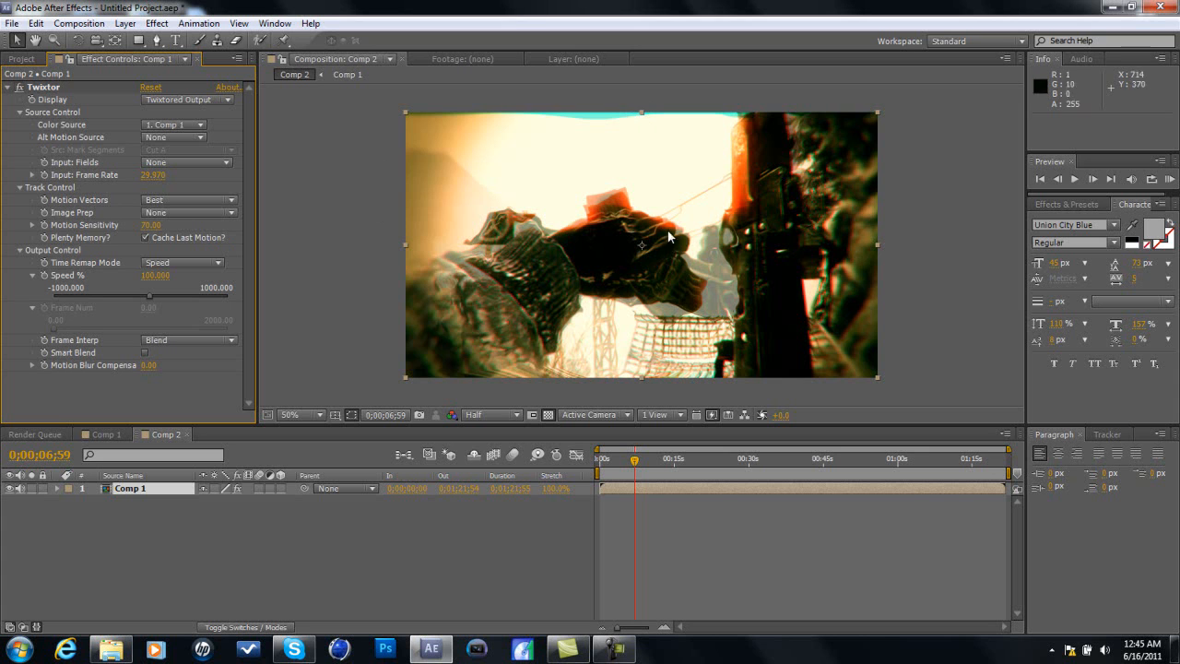
{"action": "left_click", "coordinate": [152, 176]}
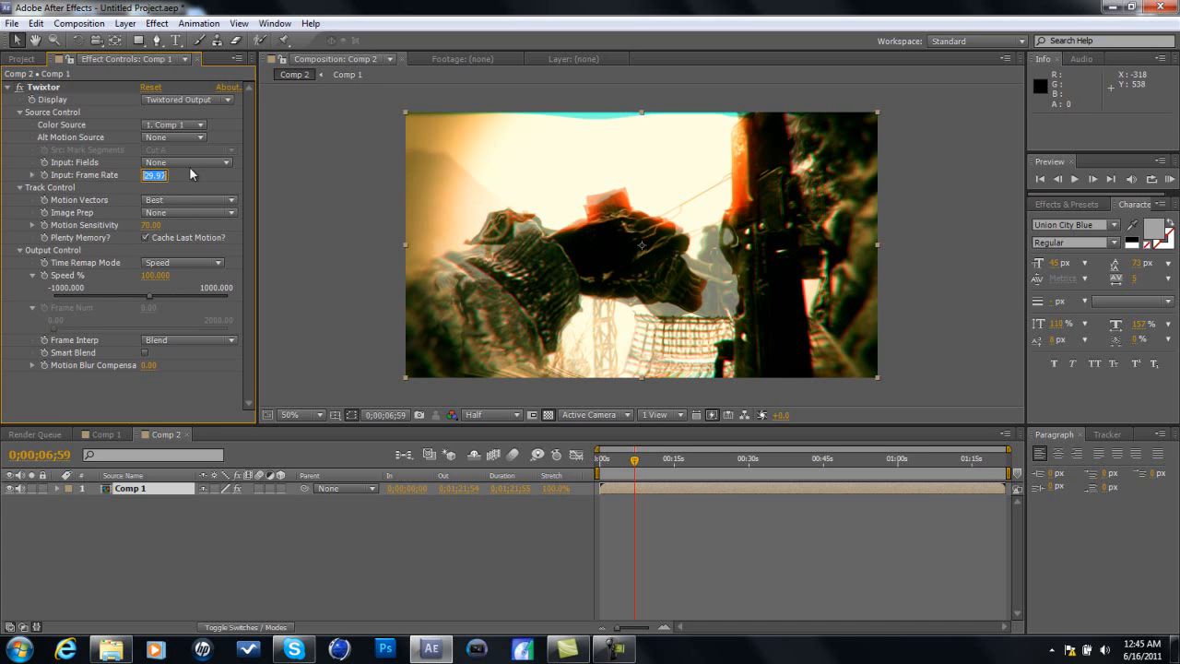
{"action": "type", "text": "5"}
{"action": "type", "text": "9/94"}
{"action": "left_click", "coordinate": [211, 173]}
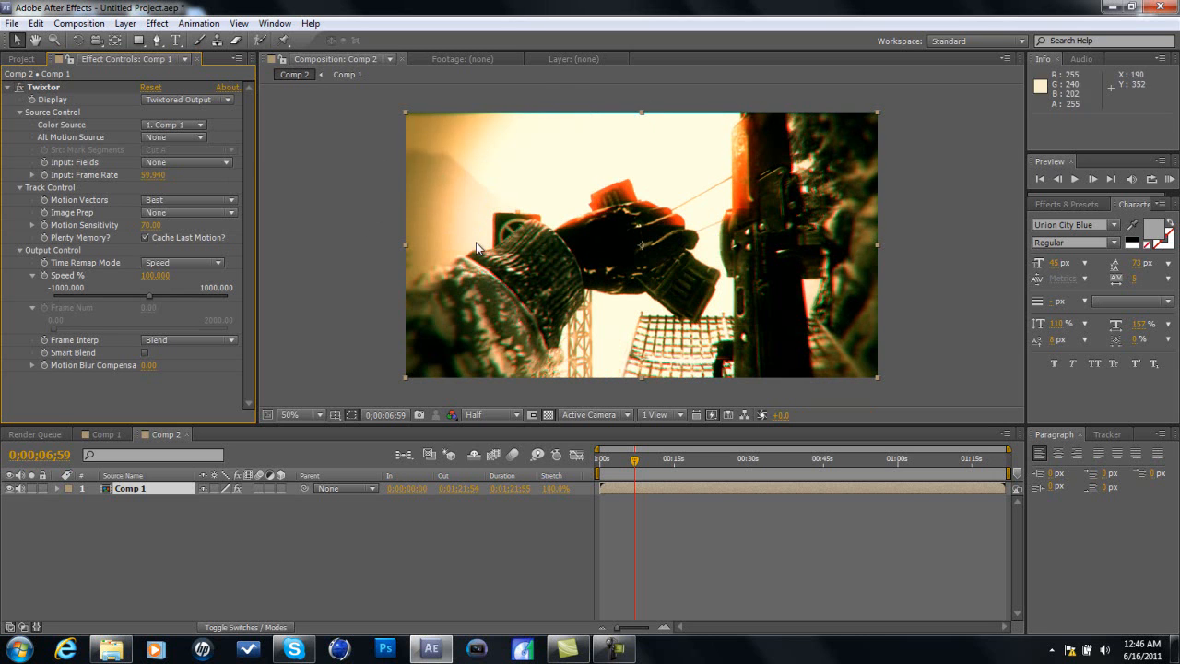
- Set Twixtor's motion sensitivity to 45
{"action": "left_click", "coordinate": [151, 224]}
{"action": "type", "text": "45"}
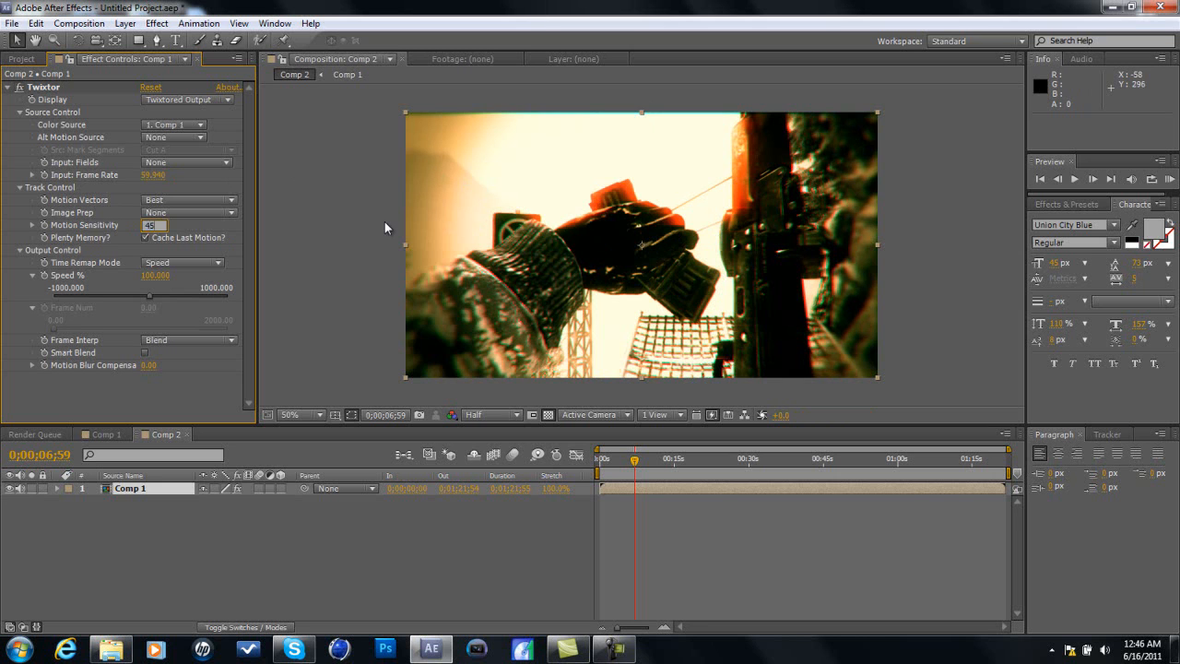
{"action": "left_click", "coordinate": [193, 227]}
- Set Twixtor's image prep to the Contrast/Edge enhancement option and turn on Smart Blend
{"action": "left_click", "coordinate": [194, 212]}
{"action": "left_click", "coordinate": [76, 211]}
{"action": "left_click", "coordinate": [154, 212]}
{"action": "left_click", "coordinate": [164, 247]}
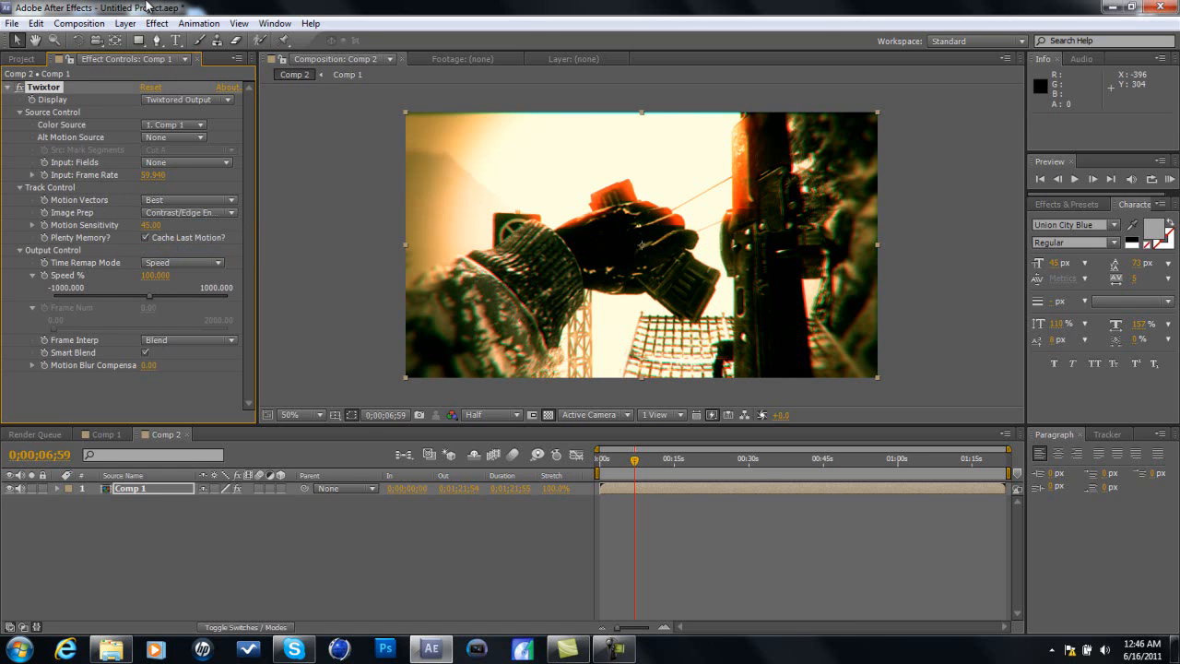
- Set the Comp 1 layer's frame blending to Pixel Motion and stretch the layer's height to 102%
{"action": "left_click", "coordinate": [126, 23]}
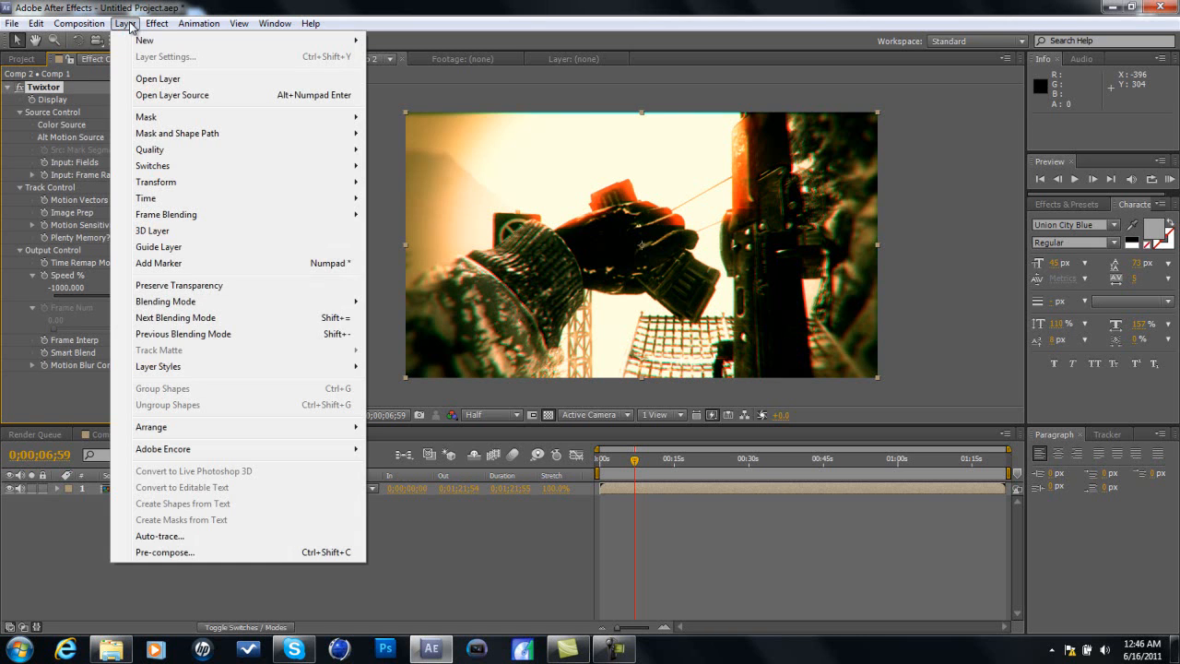
{"action": "mouse_move", "coordinate": [191, 214]}
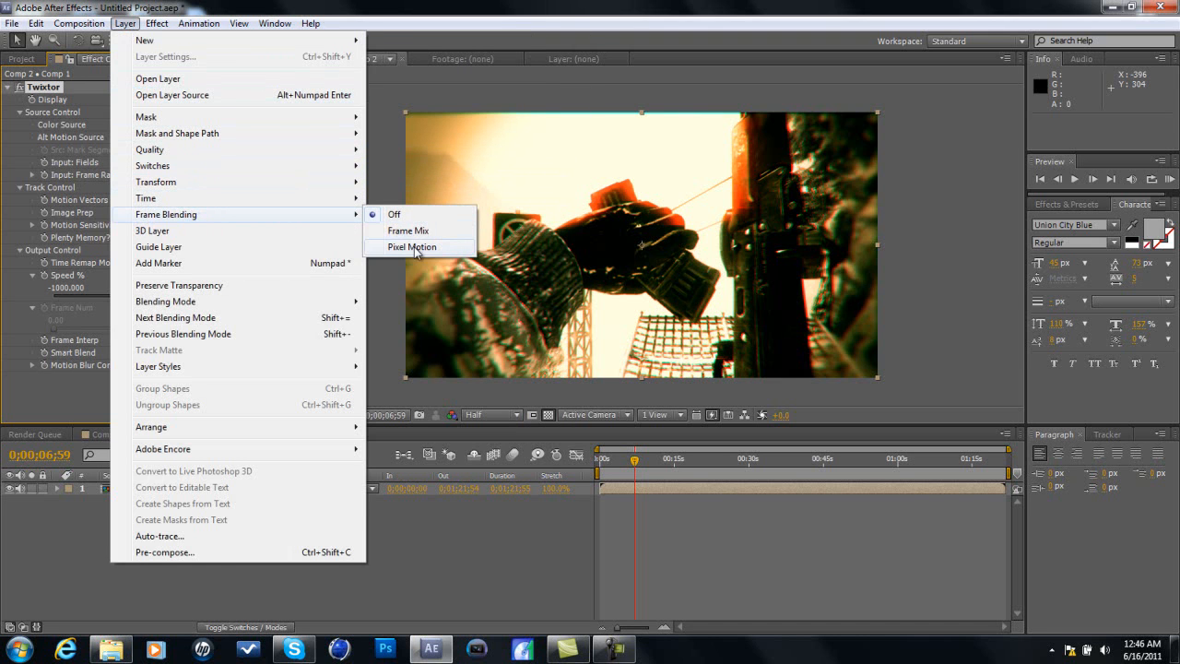
{"action": "left_click", "coordinate": [413, 246]}
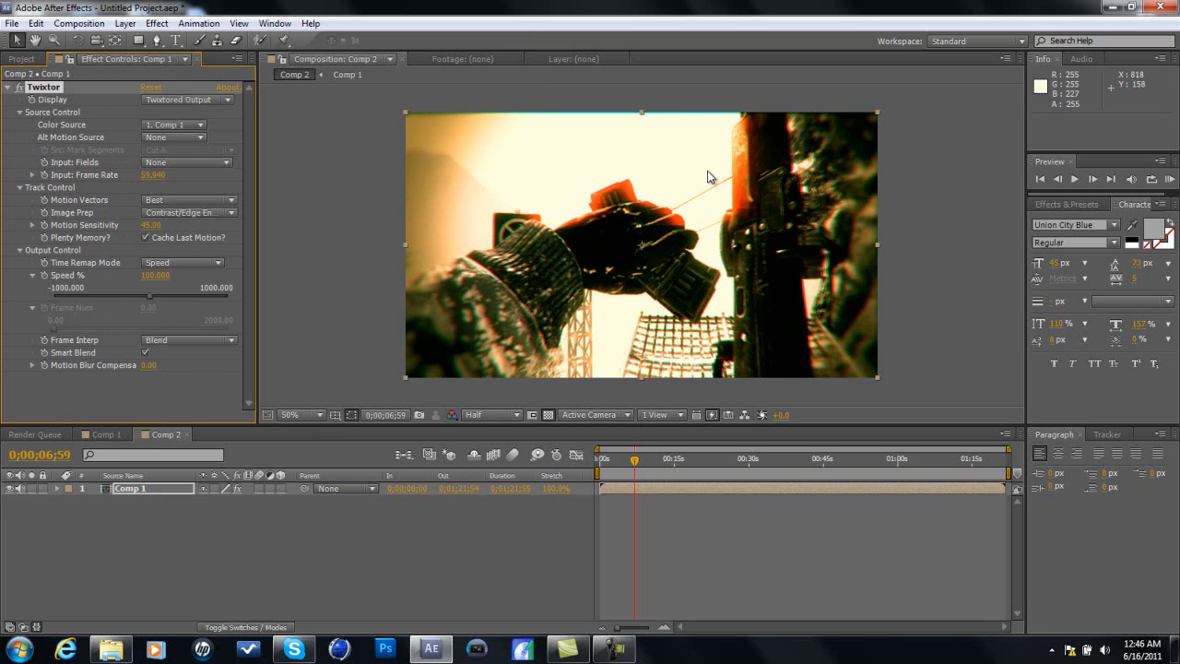
{"action": "left_click_drag", "start_coordinate": [642, 113], "coordinate": [645, 112]}
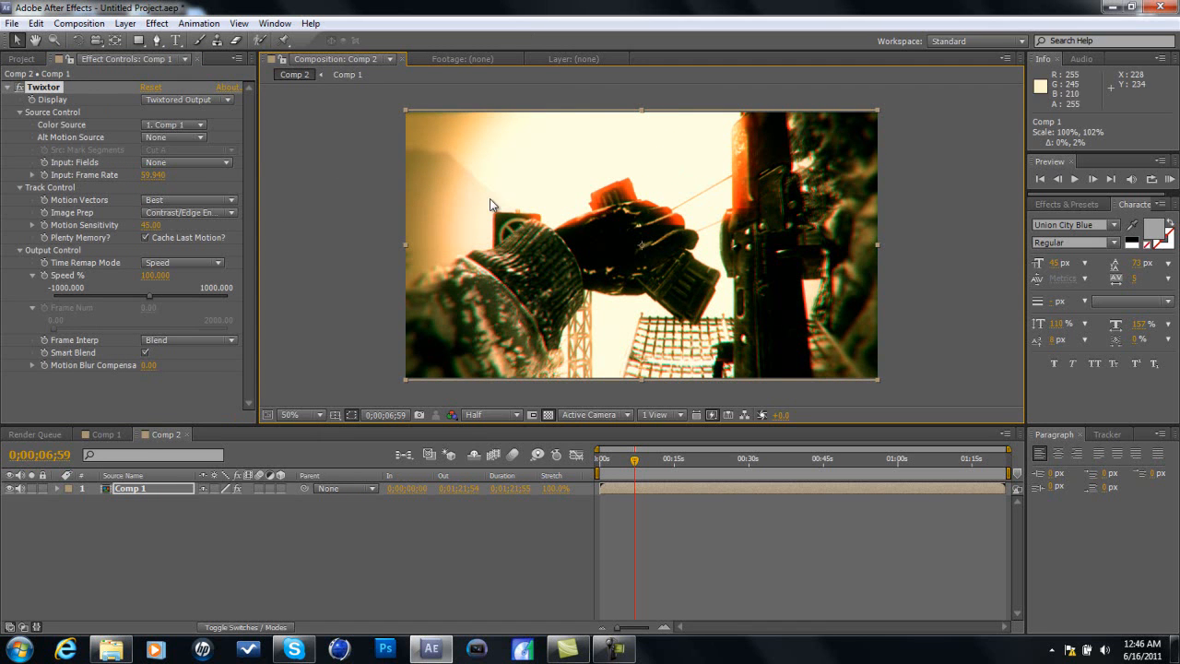
- Set Twixtor's speed to 4% and turn on keyframing for it at 0;00;06;59
{"action": "left_click", "coordinate": [153, 274]}
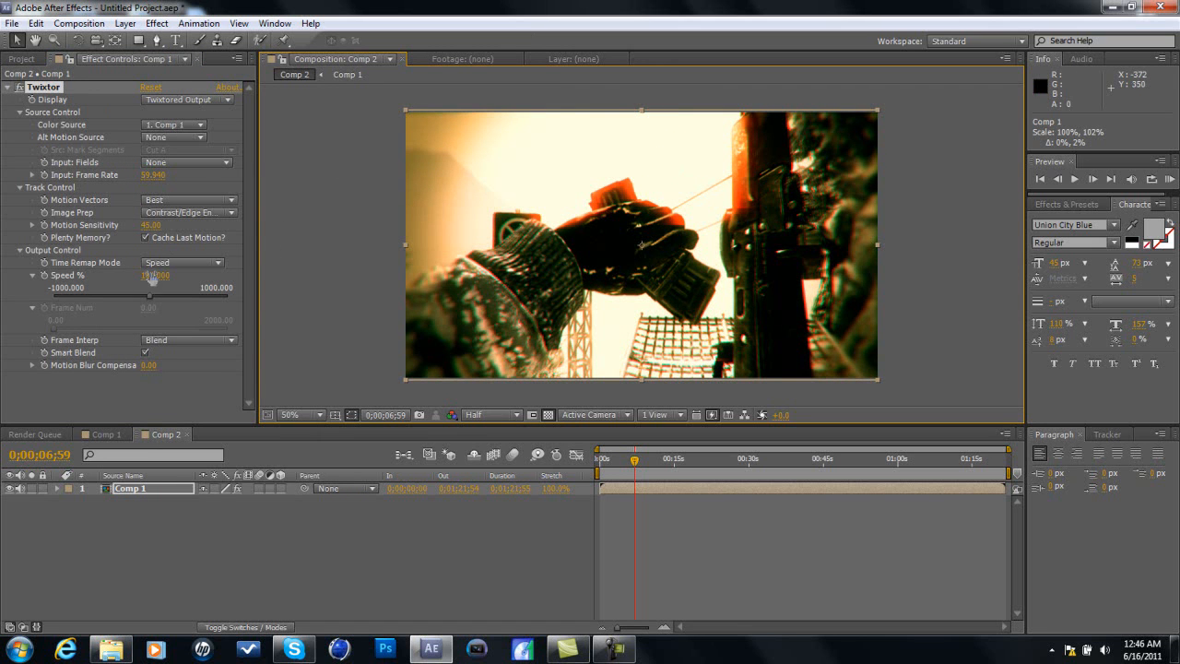
{"action": "type", "text": "4"}
{"action": "key", "text": "Return"}
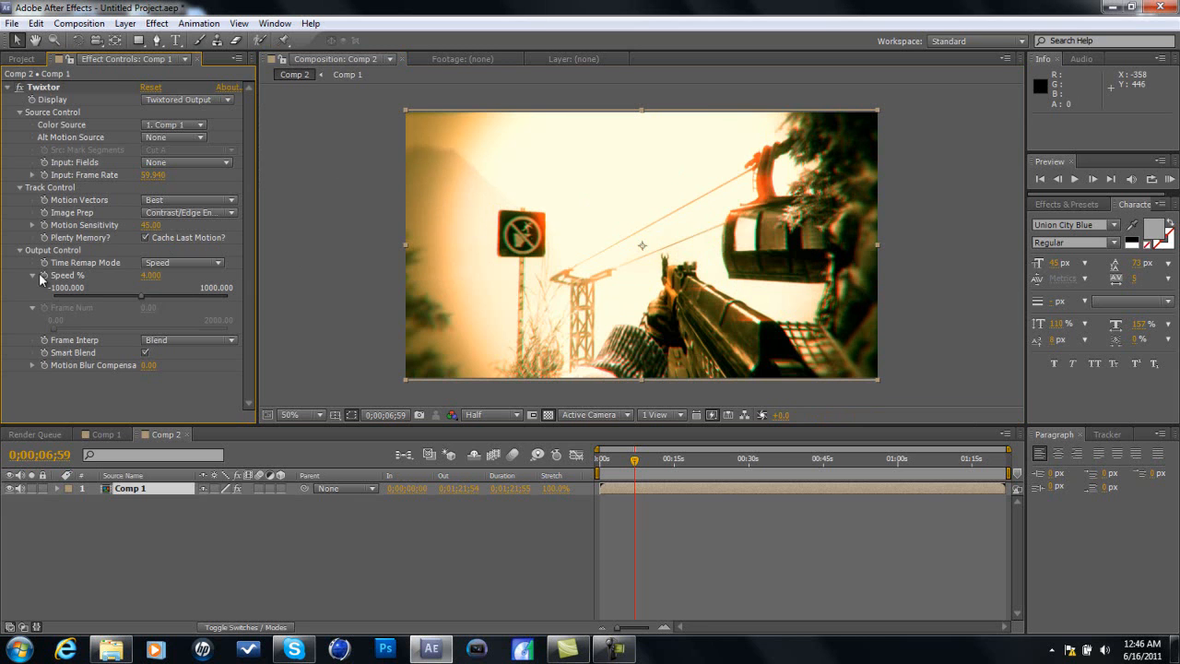
{"action": "left_click", "coordinate": [42, 275]}
- Try 100% for the Twixtor speed keyframe at 0;00;06;59 and return it to 4%
{"action": "left_click", "coordinate": [163, 278]}
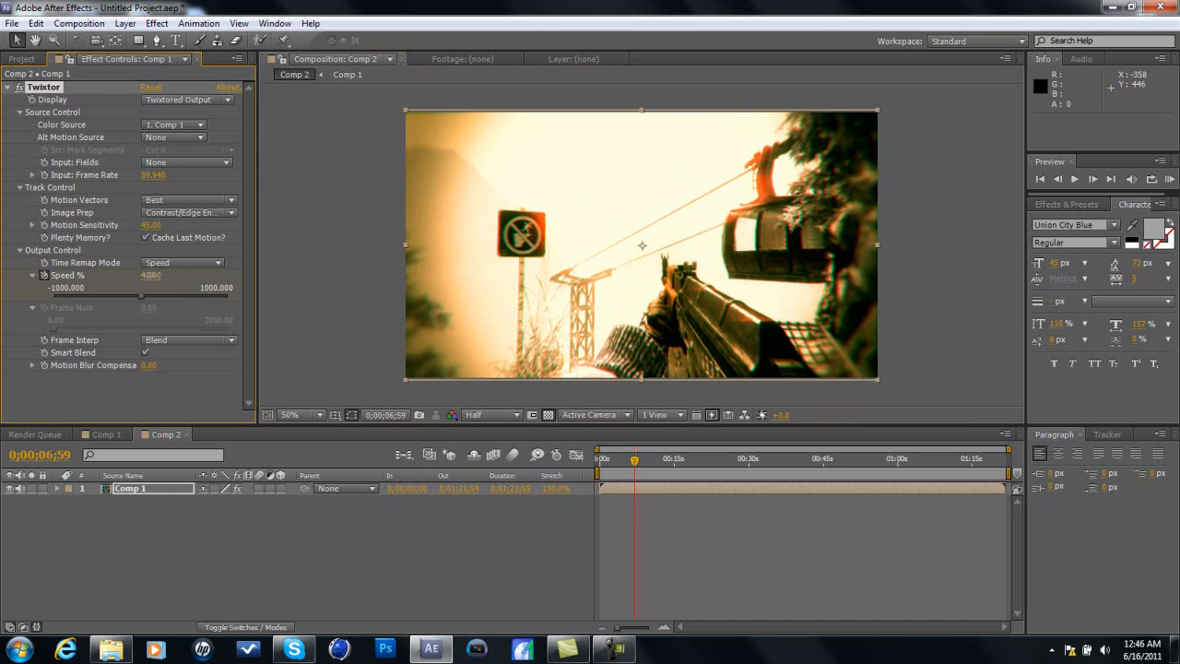
{"action": "type", "text": "100"}
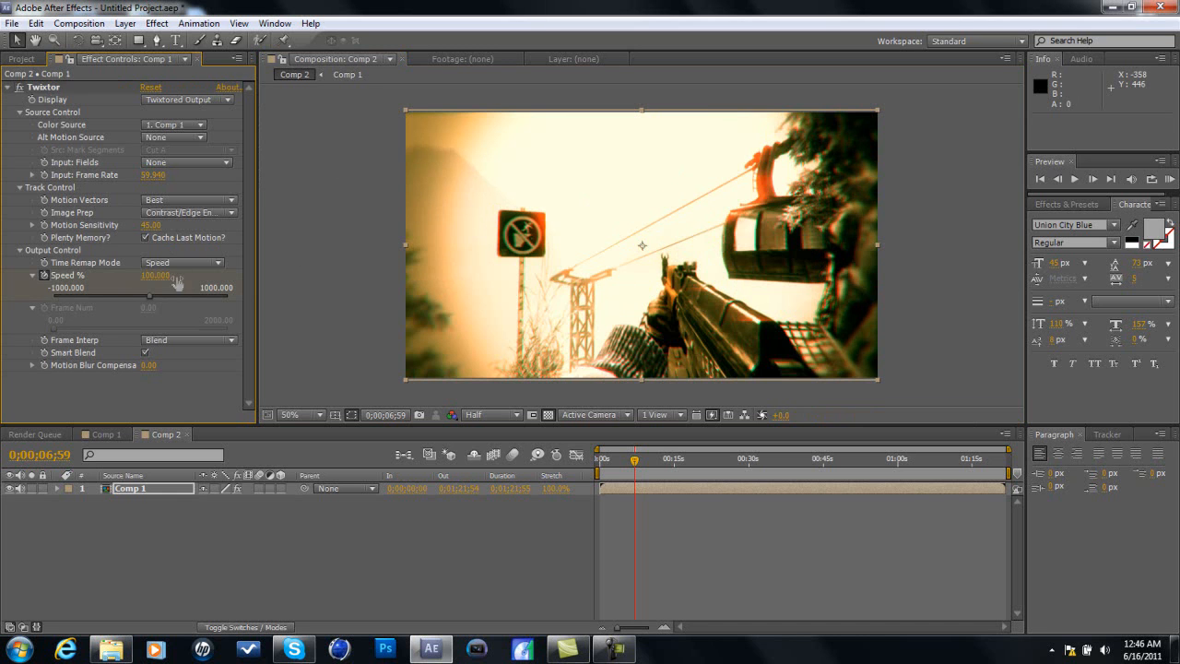
{"action": "left_click", "coordinate": [179, 275]}
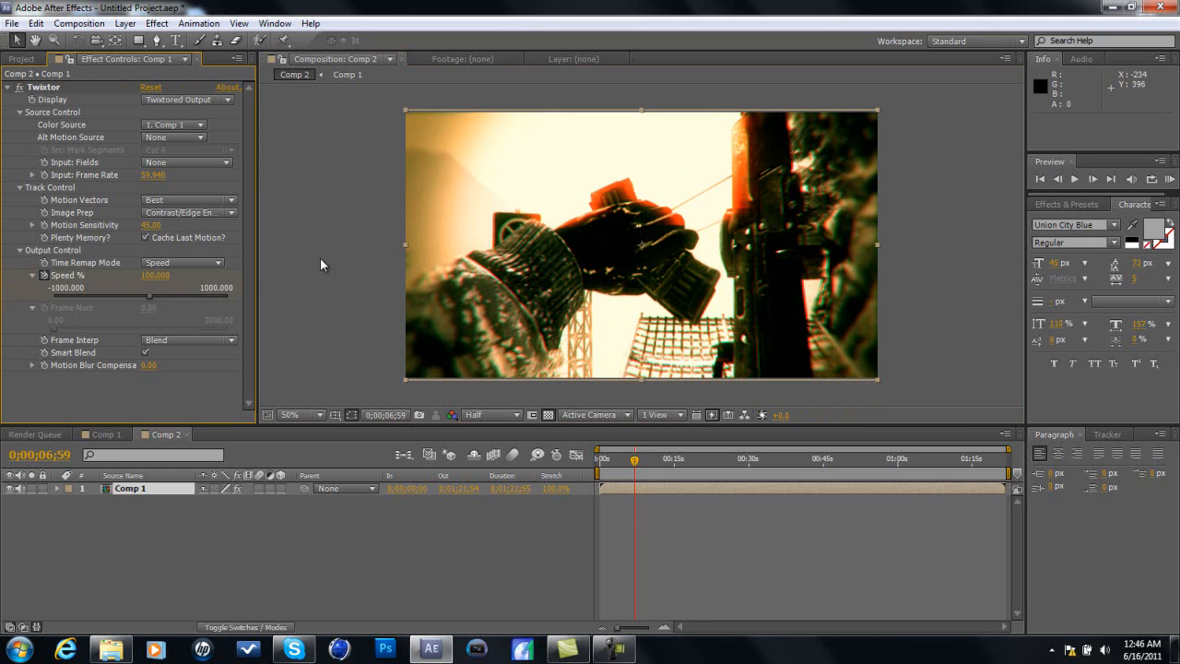
{"action": "left_click", "coordinate": [153, 275]}
{"action": "type", "text": "4"}
{"action": "left_click", "coordinate": [186, 273]}
- Add a 100% Twixtor speed keyframe one frame earlier, at 0;00;06;58, and return to 0;00;06;59
{"action": "left_click", "coordinate": [1059, 182]}
{"action": "left_click", "coordinate": [1059, 182]}
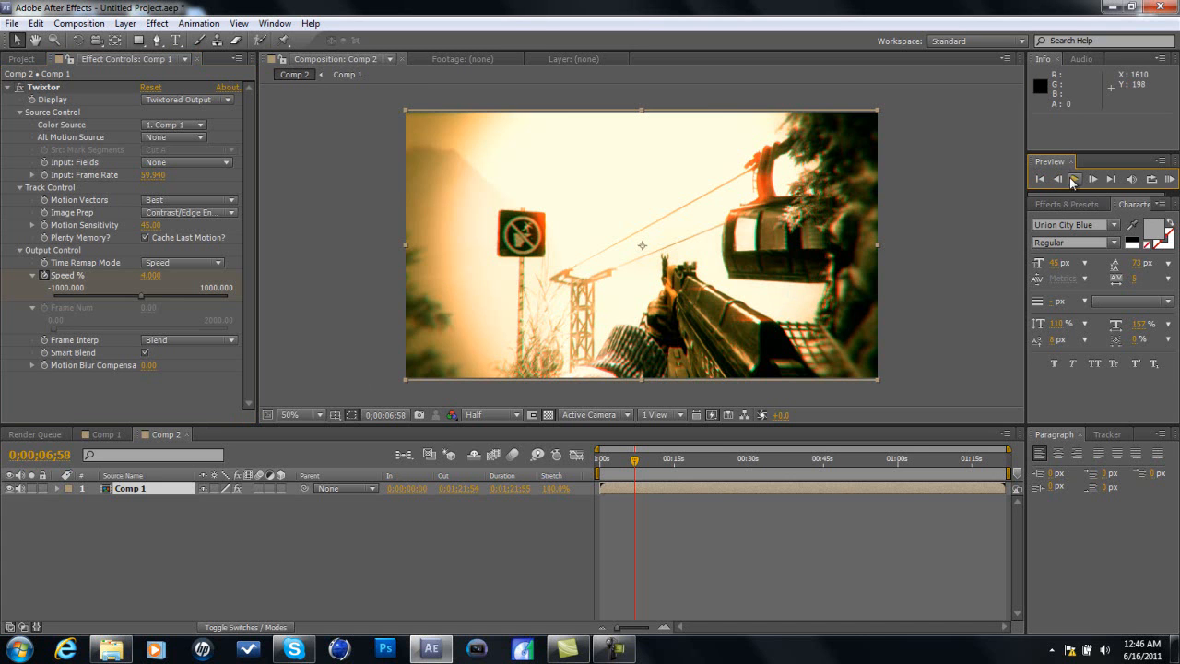
{"action": "left_click", "coordinate": [149, 276]}
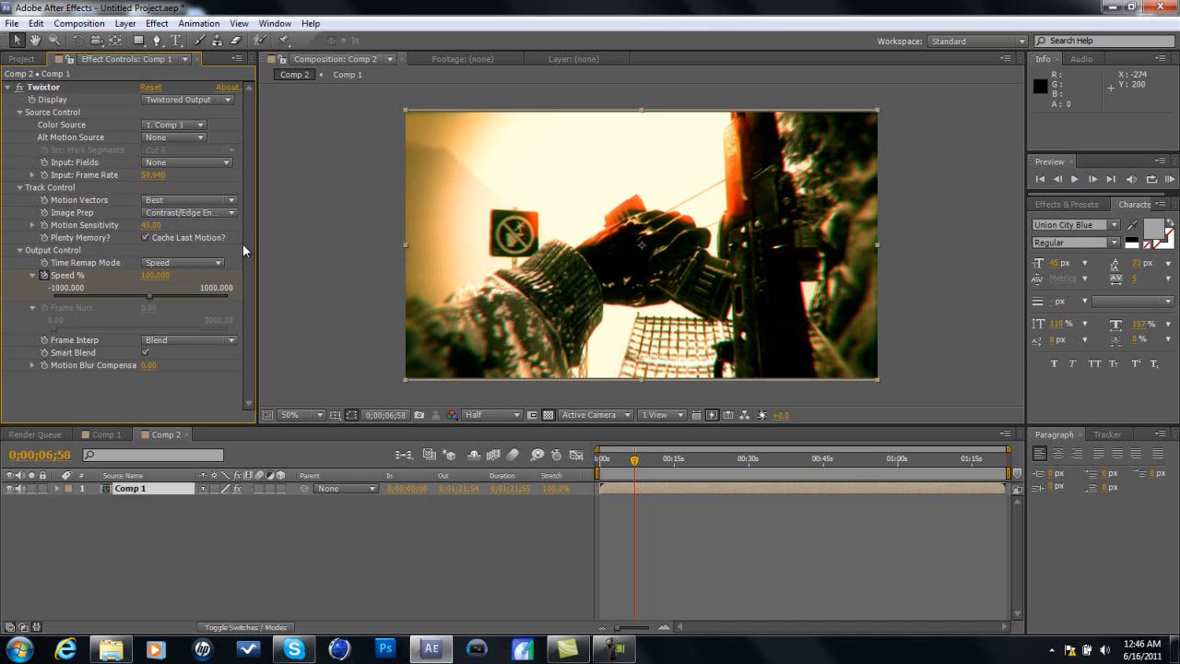
{"action": "left_click", "coordinate": [1093, 181]}
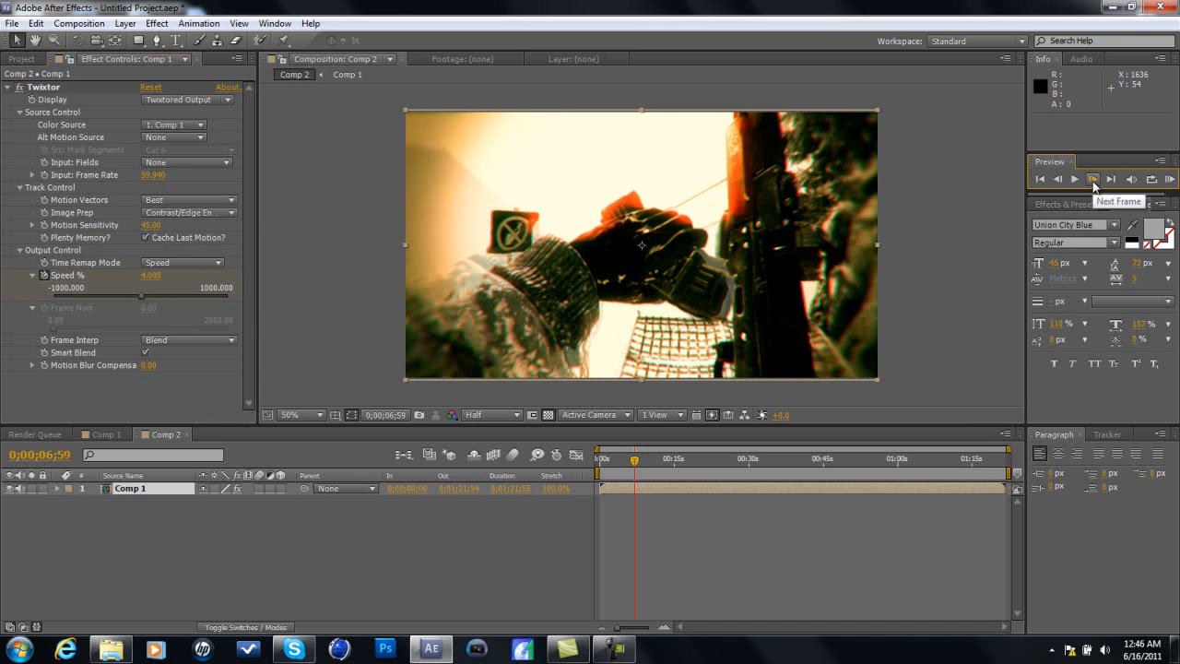
- Change the Twixtor speed keyframe at 0;00;06;59 to 100%
{"action": "left_click", "coordinate": [1094, 181]}
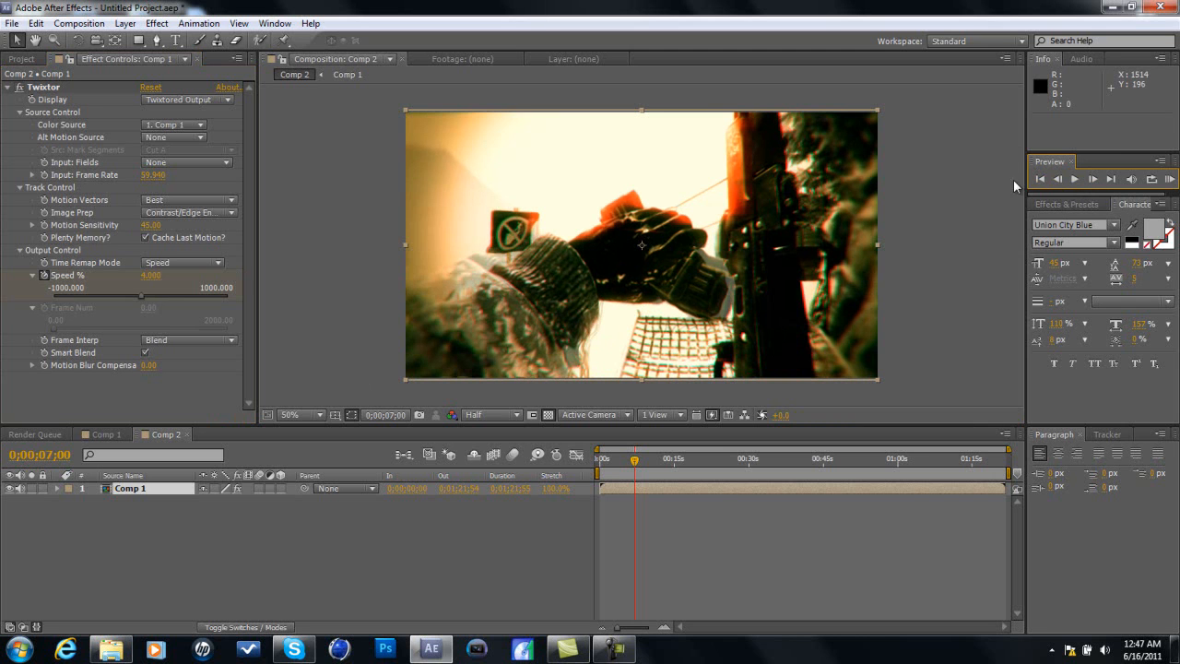
{"action": "left_click", "coordinate": [1057, 180]}
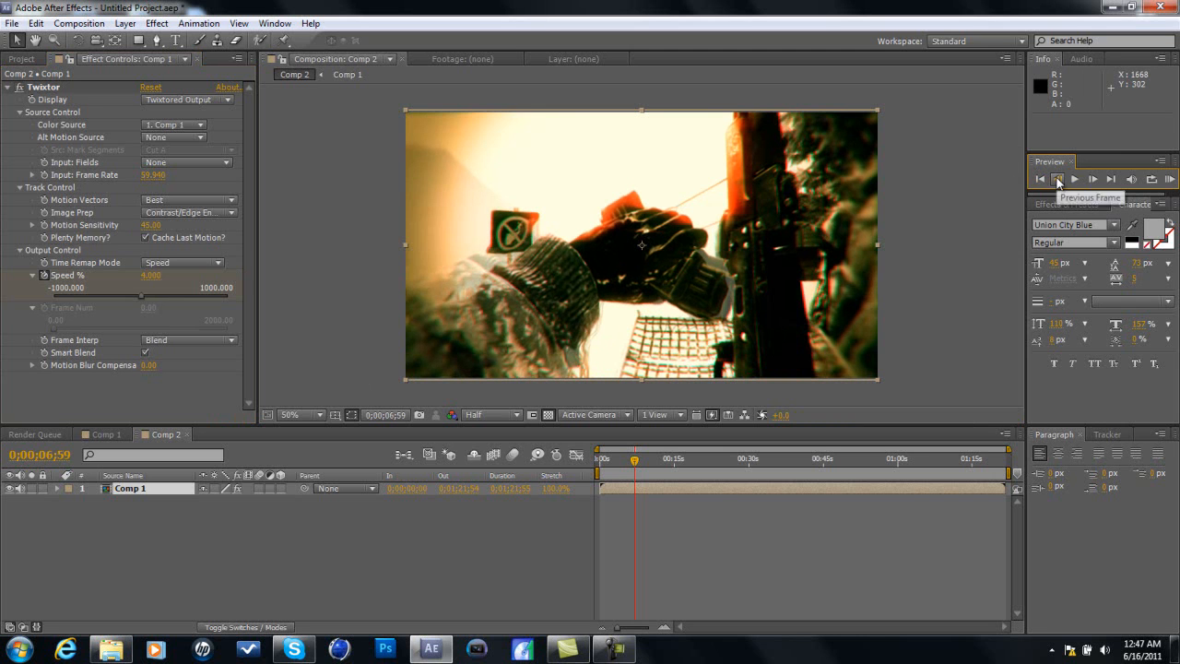
{"action": "left_click", "coordinate": [1057, 180]}
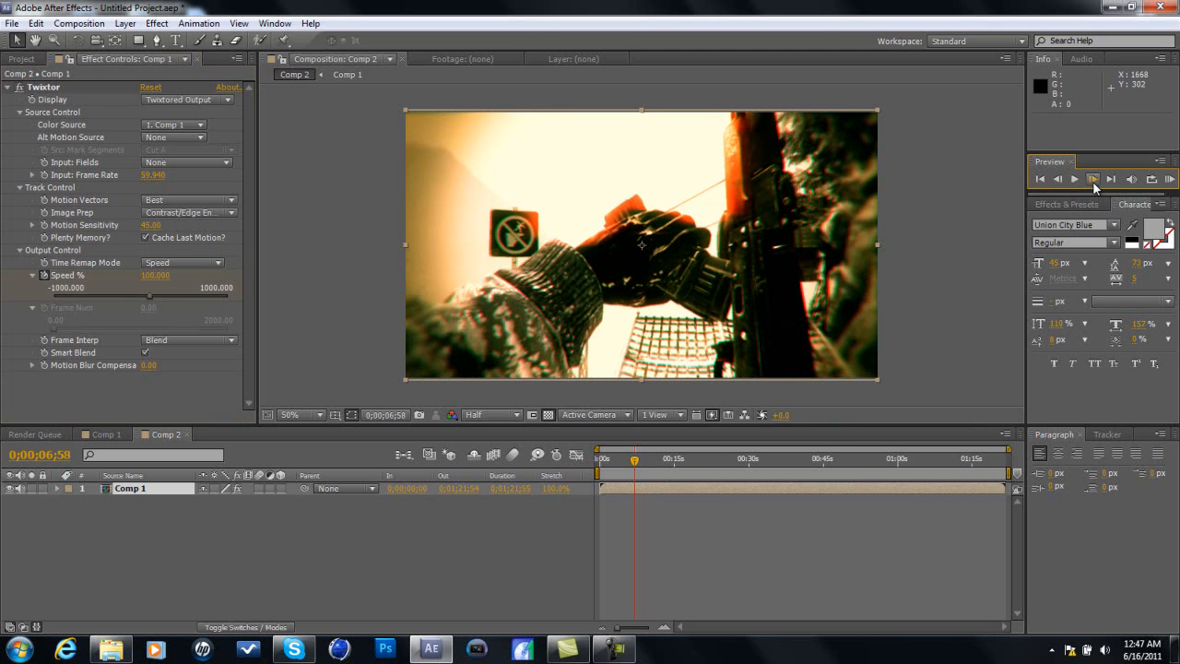
{"action": "left_click", "coordinate": [1094, 180]}
{"action": "left_click", "coordinate": [152, 276]}
{"action": "type", "text": "5"}
{"action": "key", "text": "Return"}
{"action": "left_click", "coordinate": [153, 276]}
{"action": "type", "text": "100"}
{"action": "key", "text": "Return"}
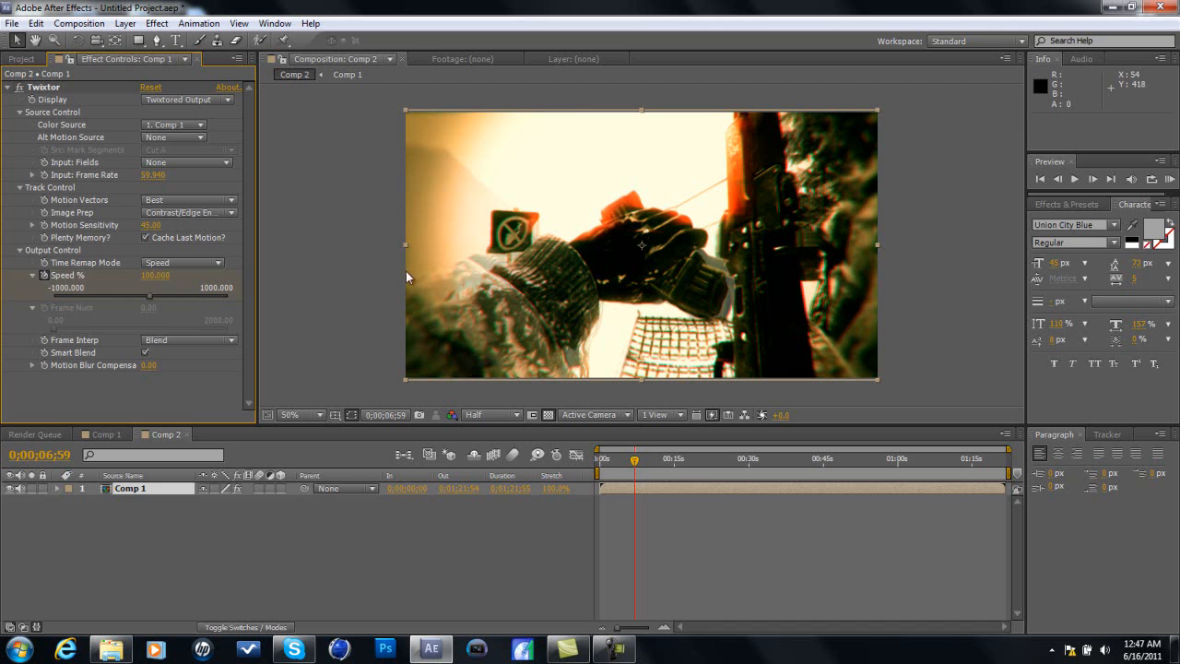
- Add a Twixtor speed keyframe one frame on, at 0;00;07;00, trying 4% before settling on 9%
{"action": "left_click", "coordinate": [1088, 179]}
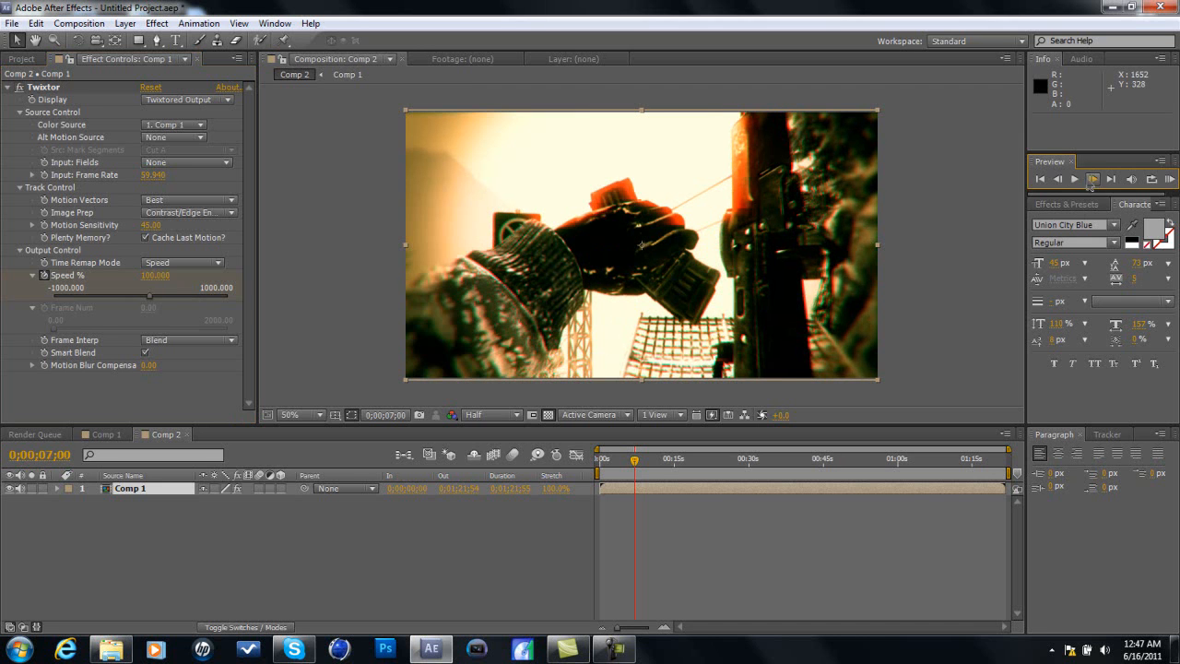
{"action": "left_click", "coordinate": [155, 274]}
{"action": "type", "text": "4"}
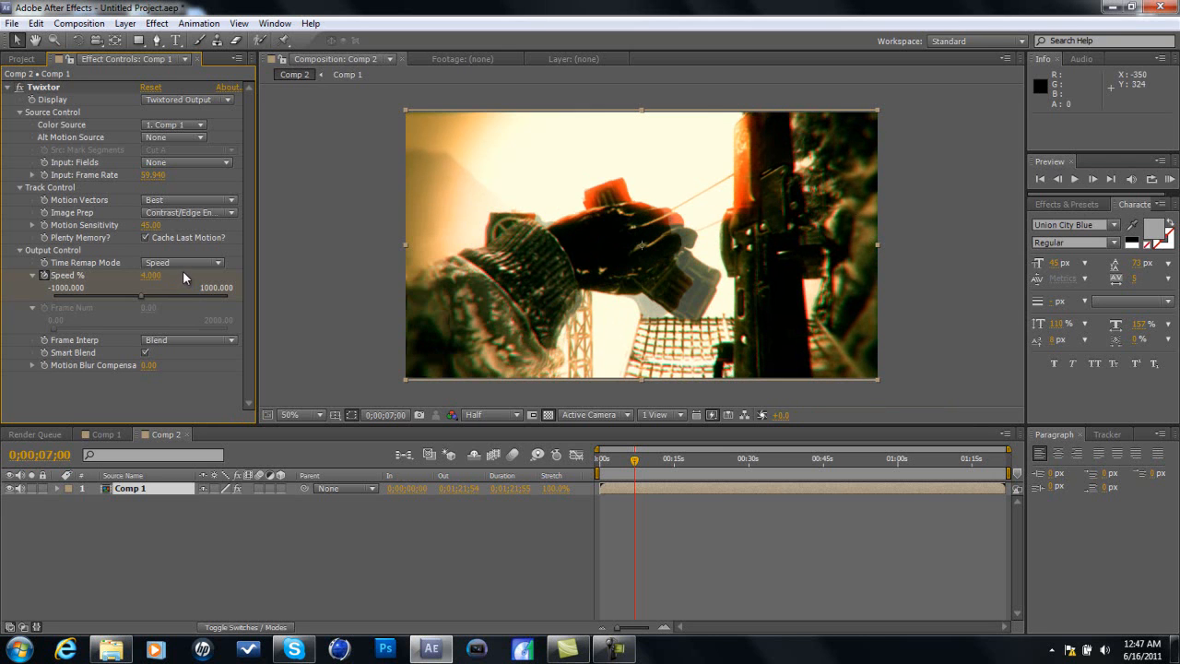
{"action": "left_click", "coordinate": [150, 275]}
{"action": "key", "text": "Return"}
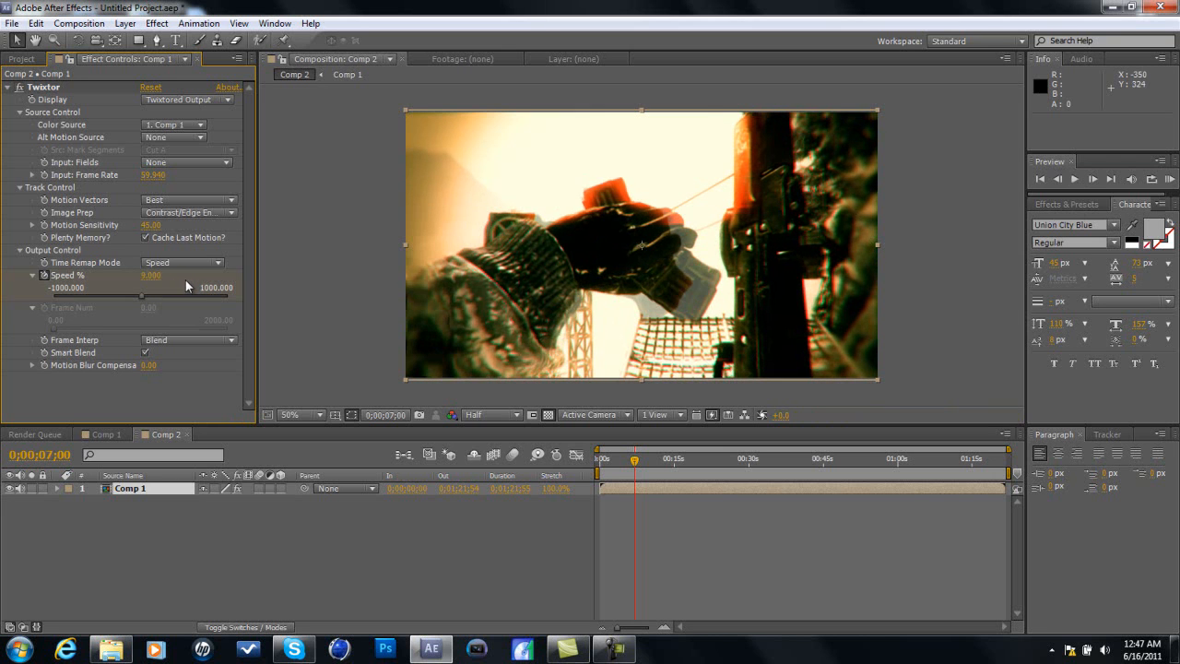
- Go back to 0;00;06;59 and set its Twixtor speed keyframe to 9%
{"action": "left_click", "coordinate": [1056, 179]}
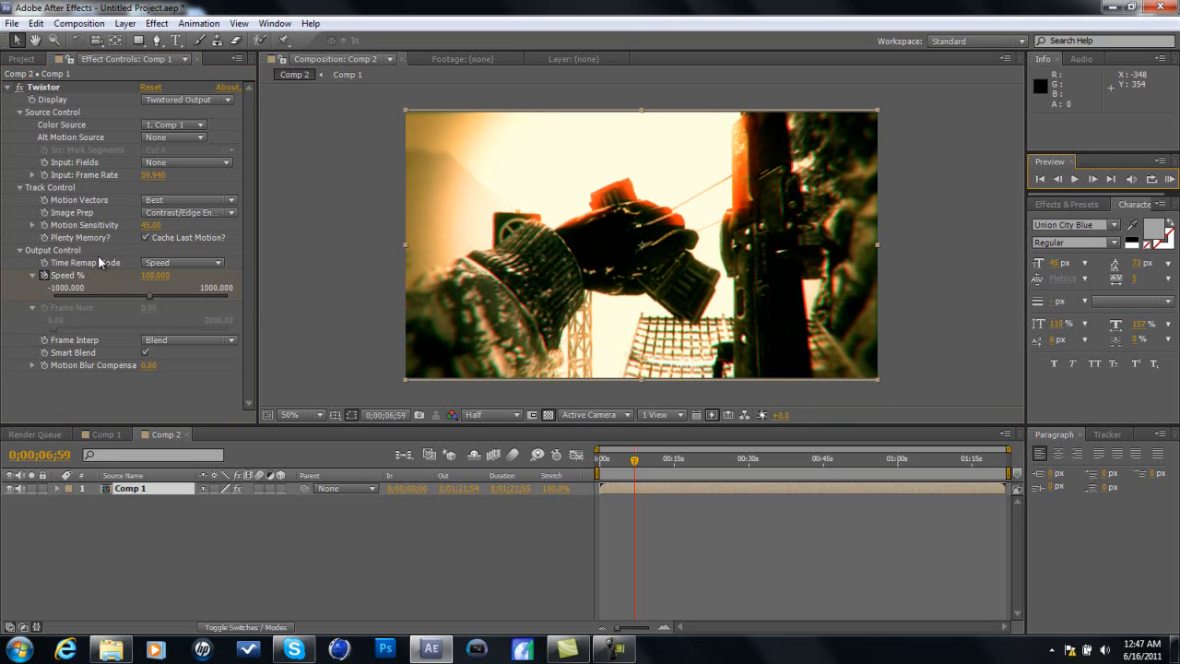
{"action": "left_click", "coordinate": [155, 274]}
{"action": "type", "text": "5"}
{"action": "key", "text": "Return"}
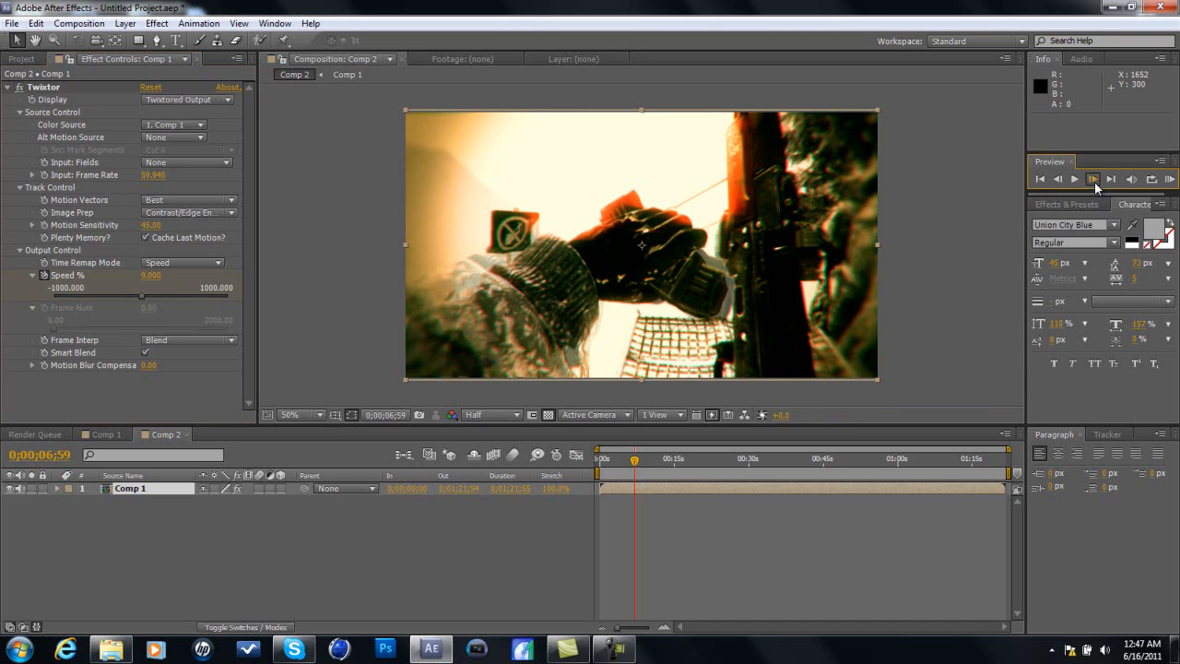
- Add a 35% Twixtor speed keyframe at 0;00;07;04
{"action": "left_click", "coordinate": [1094, 182]}
{"action": "left_click", "coordinate": [1094, 181]}
{"action": "left_click", "coordinate": [1095, 181]}
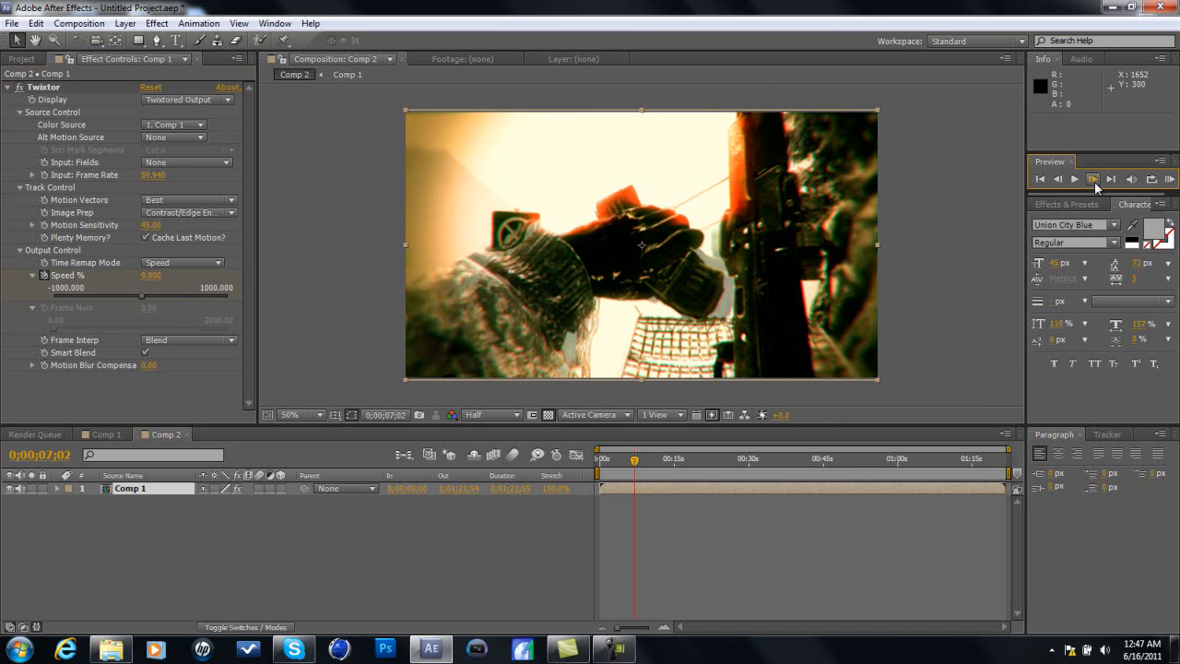
{"action": "left_click", "coordinate": [1095, 181]}
{"action": "left_click", "coordinate": [1094, 182]}
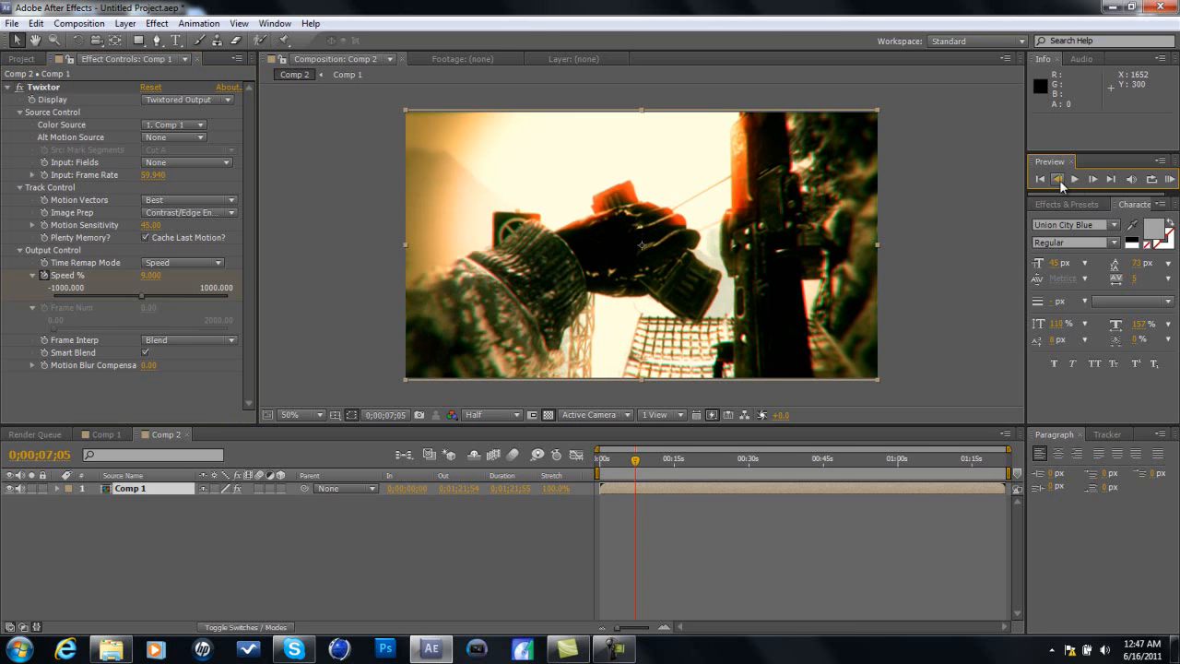
{"action": "left_click", "coordinate": [1060, 181]}
{"action": "left_click", "coordinate": [150, 275]}
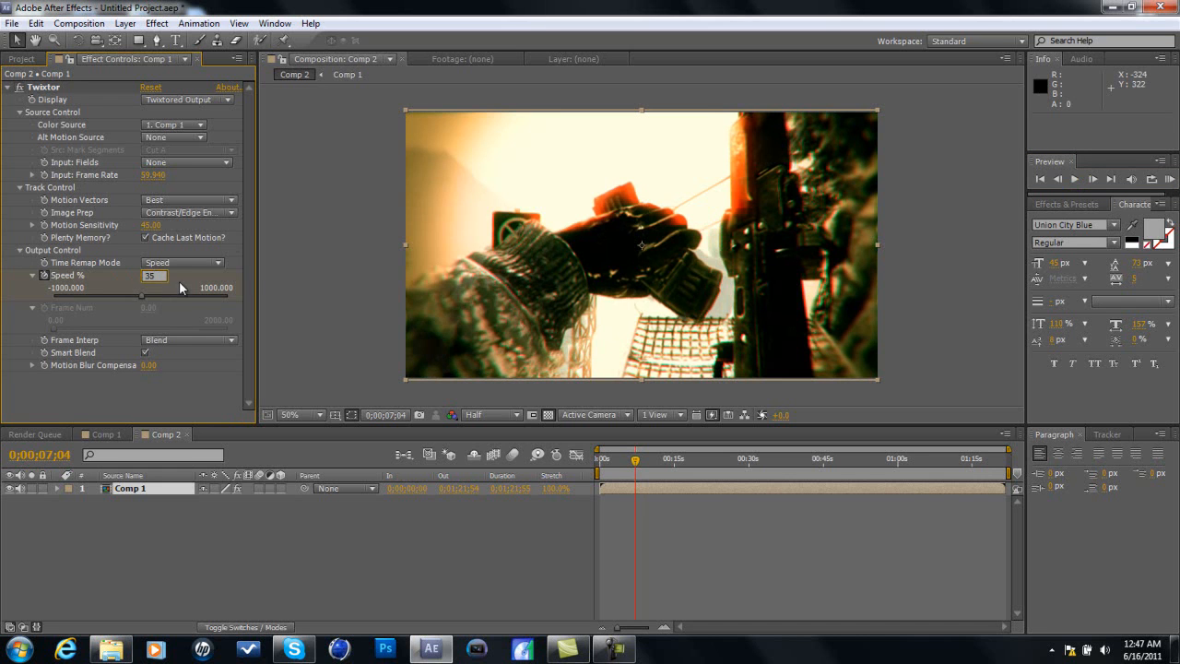
{"action": "key", "text": "Return"}
- Add Twixtor speed keyframes of 45% at 0;00;07;03 and 75% at 0;00;07;01
{"action": "left_click", "coordinate": [1056, 183]}
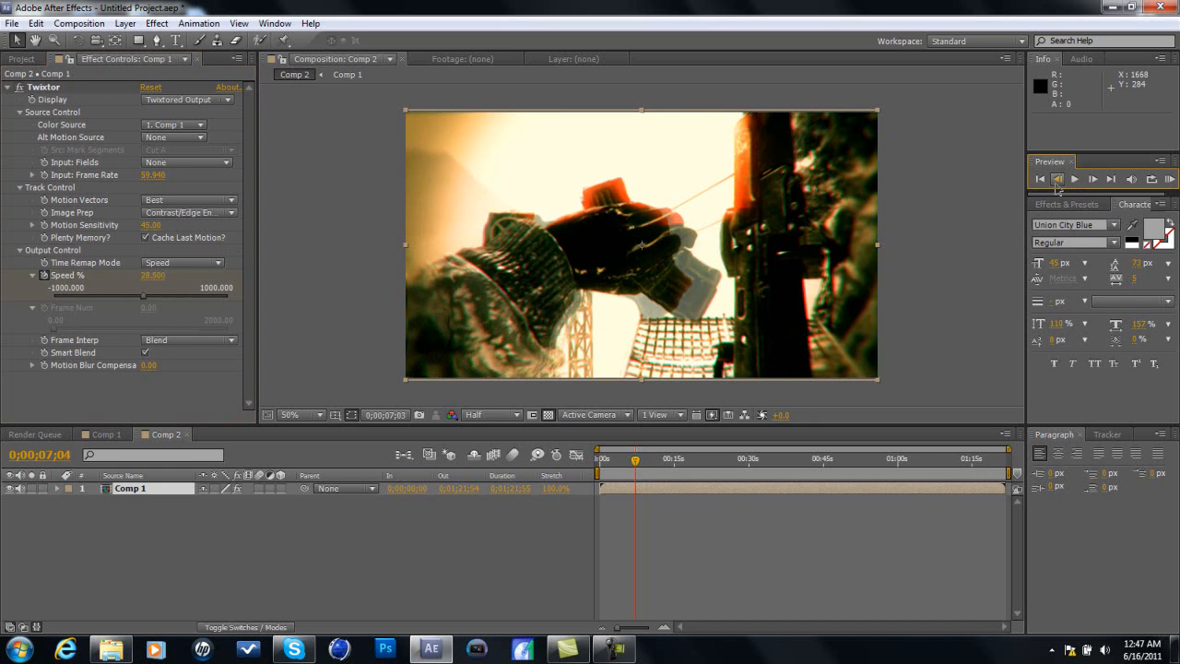
{"action": "left_click", "coordinate": [147, 274]}
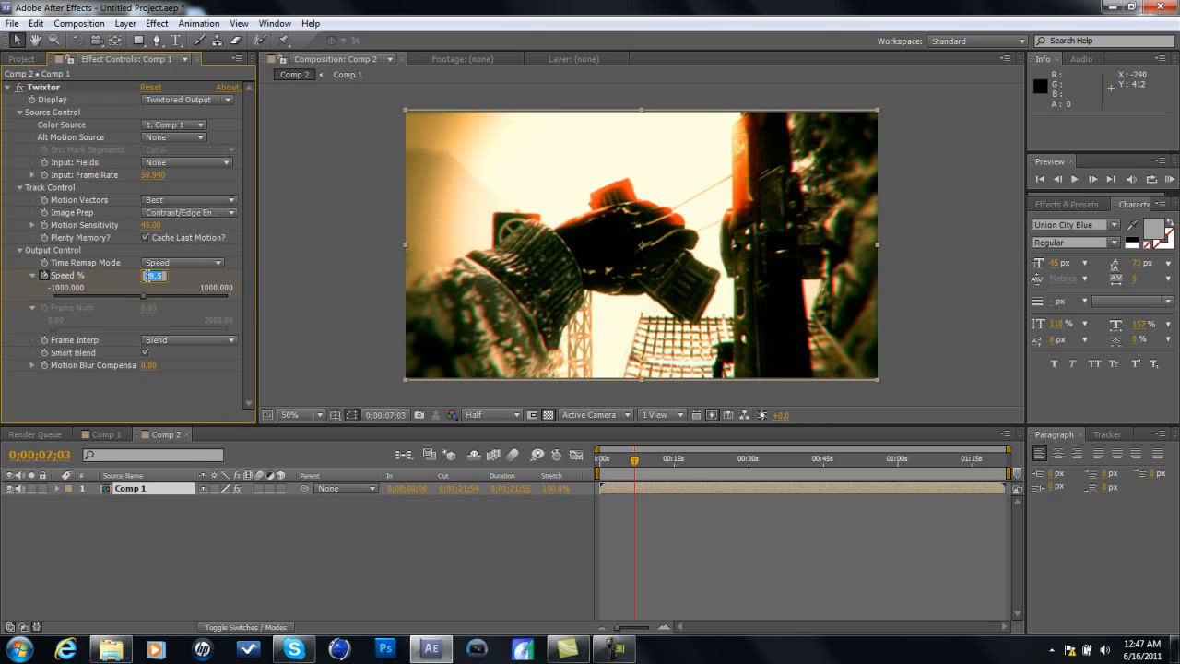
{"action": "type", "text": "45.000"}
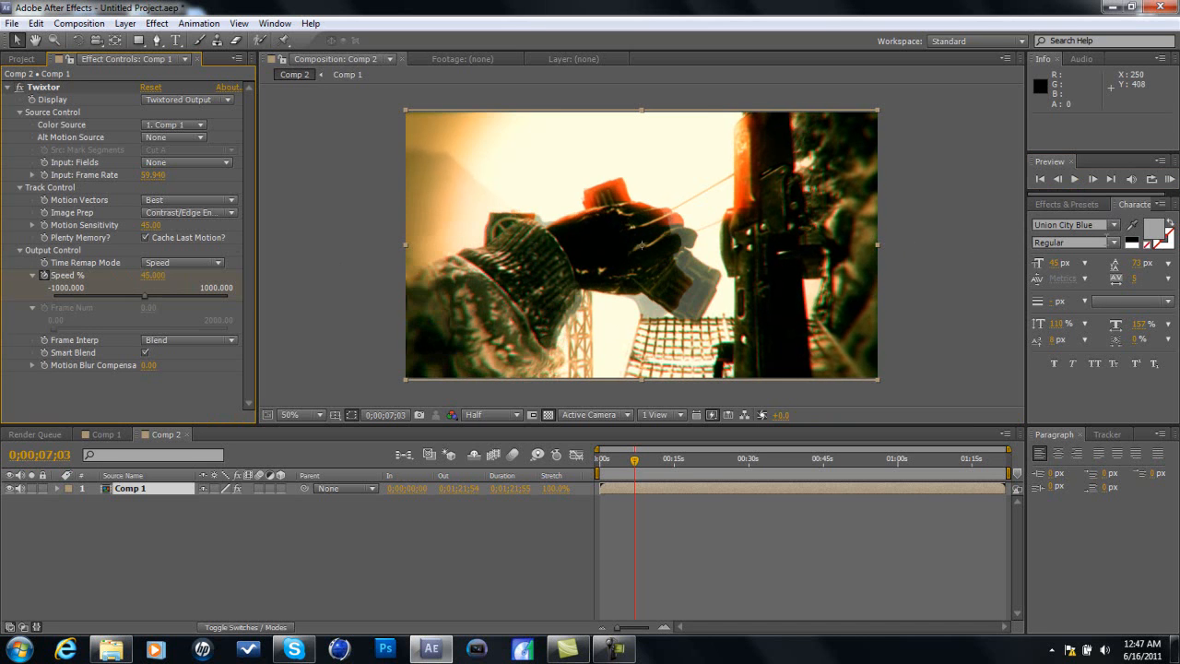
{"action": "left_click", "coordinate": [1057, 180]}
{"action": "left_click", "coordinate": [1057, 179]}
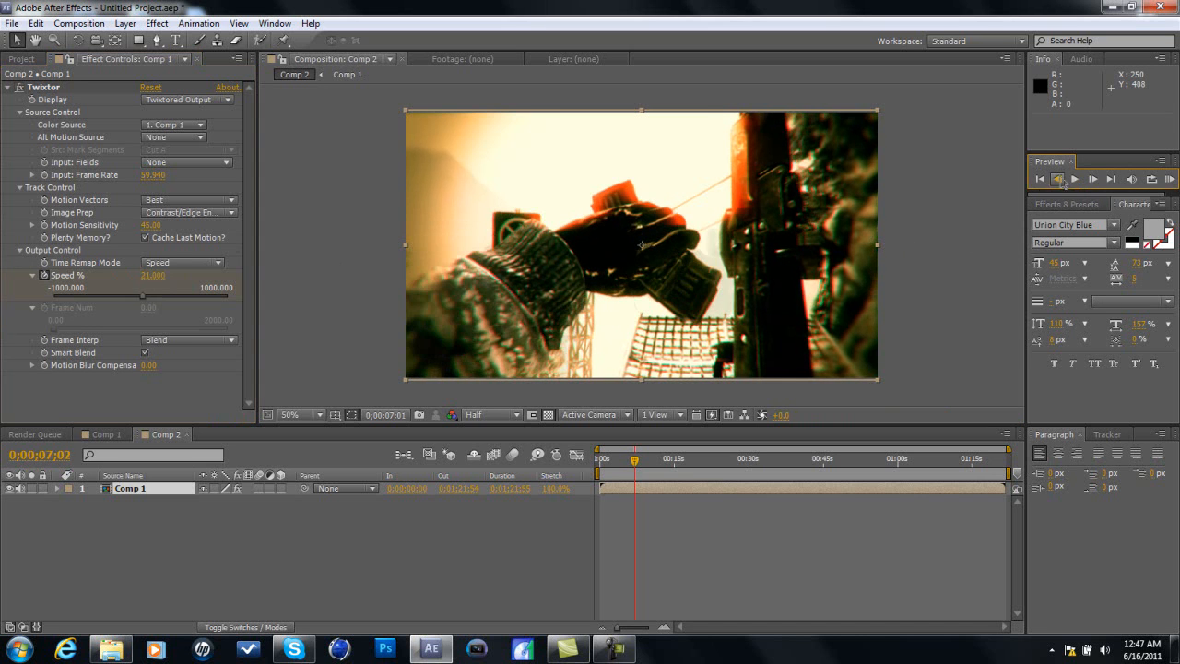
{"action": "left_click", "coordinate": [146, 276]}
{"action": "type", "text": "75"}
- Set the Twixtor speed keyframe at 0;00;07;00 to 85%
{"action": "left_click", "coordinate": [1061, 179]}
{"action": "left_click", "coordinate": [1061, 179]}
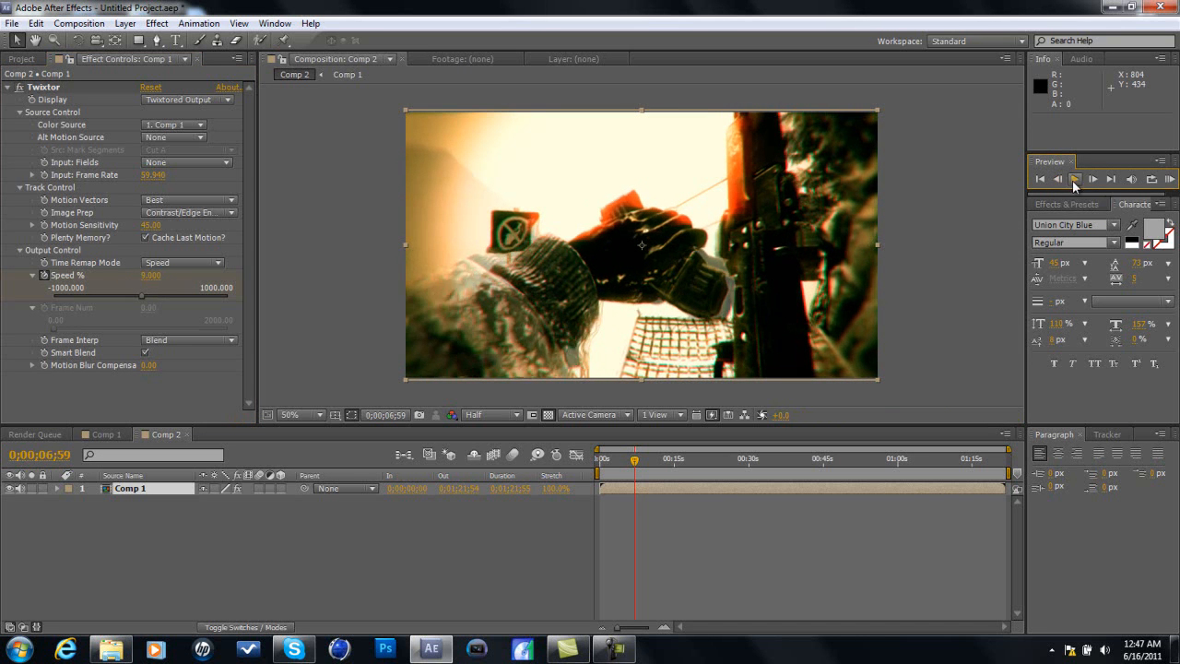
{"action": "left_click", "coordinate": [1086, 178]}
{"action": "left_click", "coordinate": [1086, 177]}
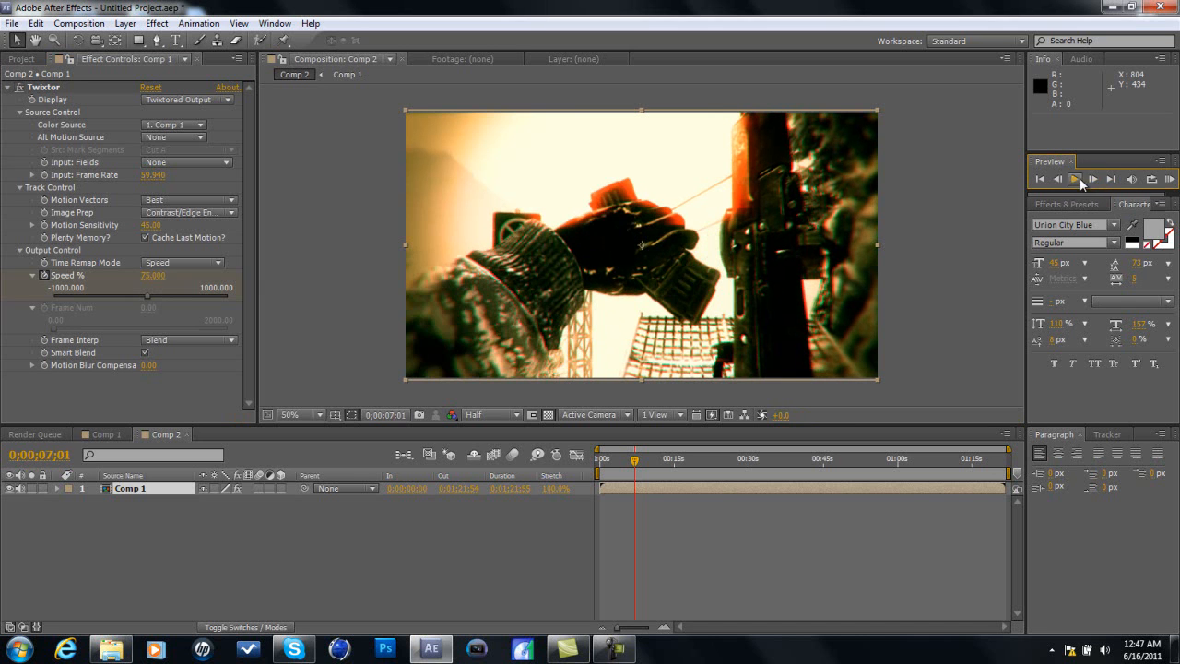
{"action": "left_click", "coordinate": [1061, 180]}
{"action": "left_click", "coordinate": [153, 274]}
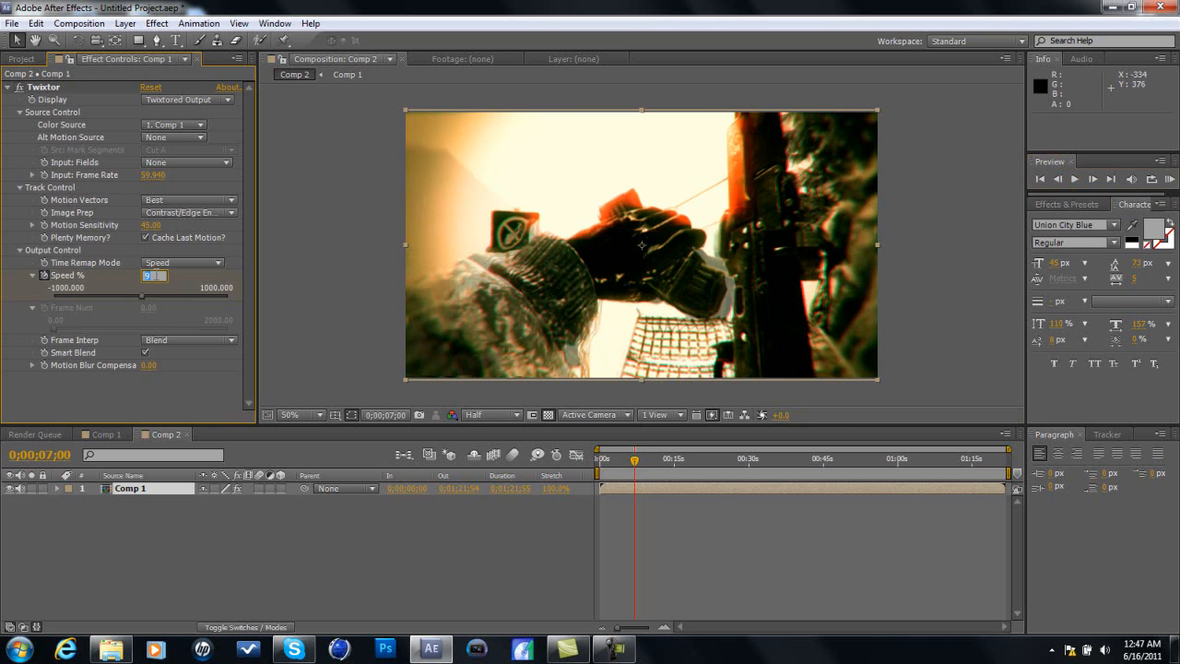
{"action": "key", "text": "Return"}
- Return to 0;00;06;59 and set its Twixtor speed keyframe to 100%
{"action": "left_click", "coordinate": [1058, 179]}
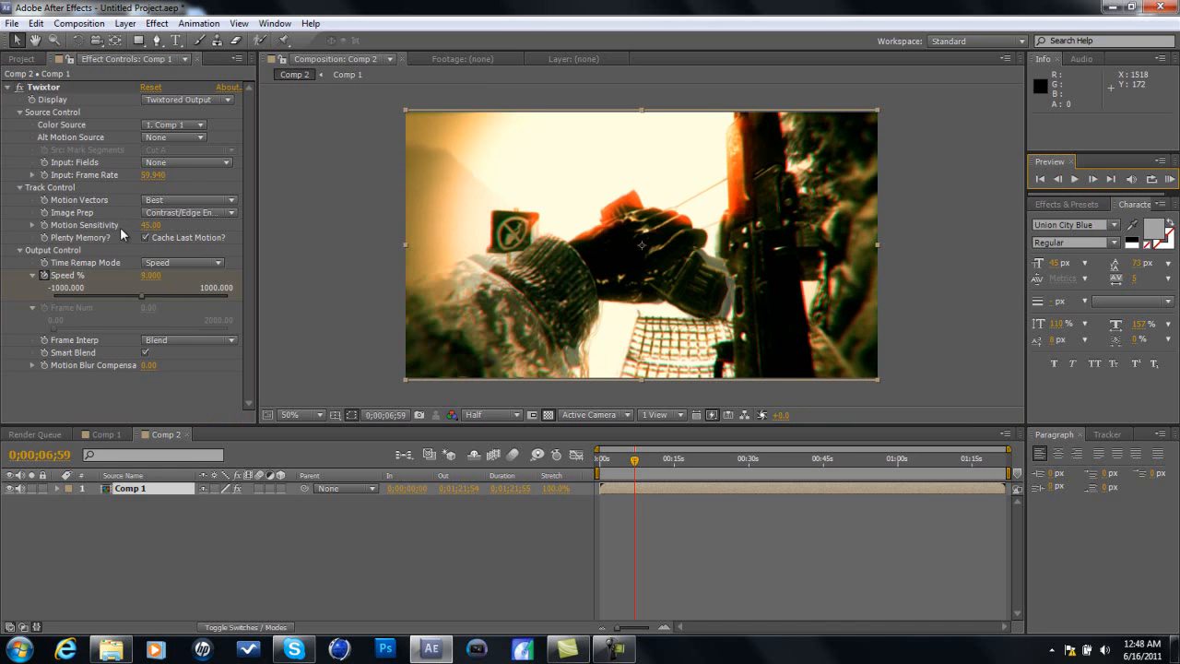
{"action": "left_click", "coordinate": [150, 276]}
{"action": "type", "text": "100"}
{"action": "key", "text": "Return"}
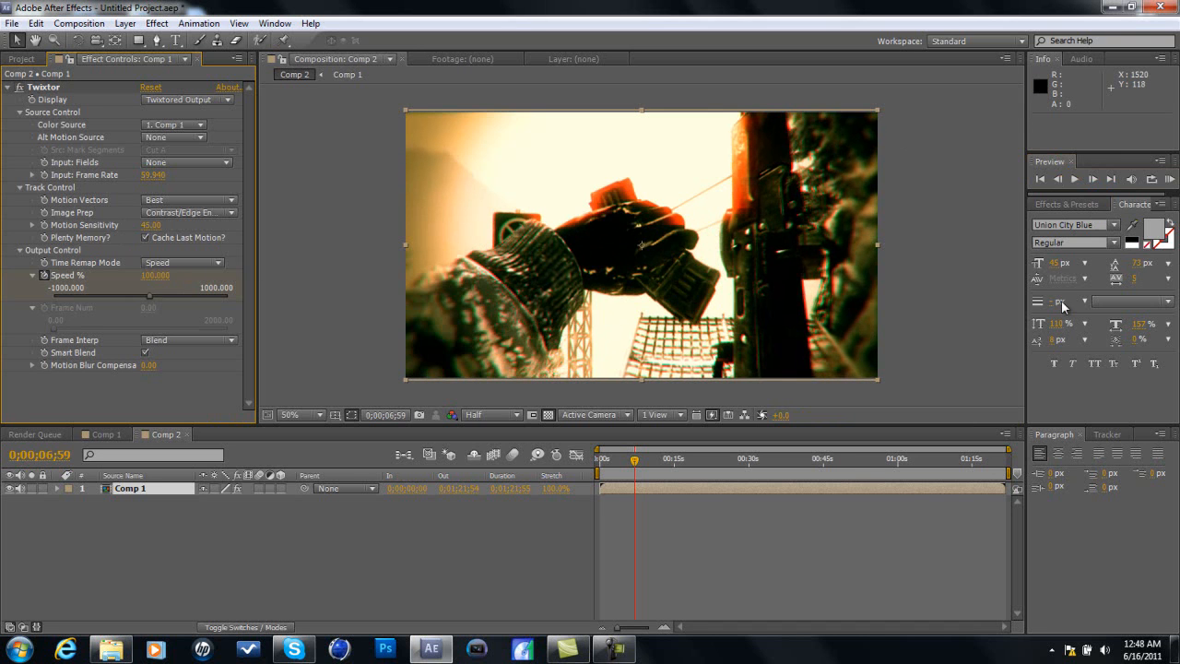
- Advance frame by frame through the speed ramp and add a 9% Twixtor speed keyframe at 0;00;07;08
{"action": "left_click", "coordinate": [1093, 179]}
{"action": "left_click", "coordinate": [1094, 179]}
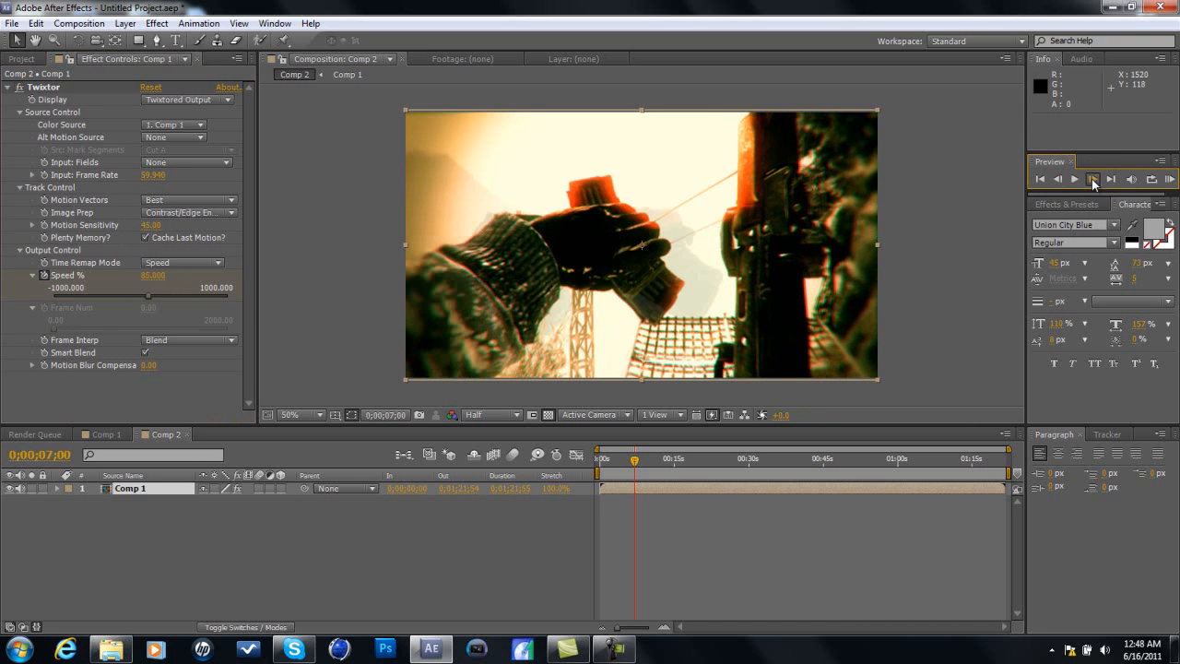
{"action": "left_click", "coordinate": [1093, 179]}
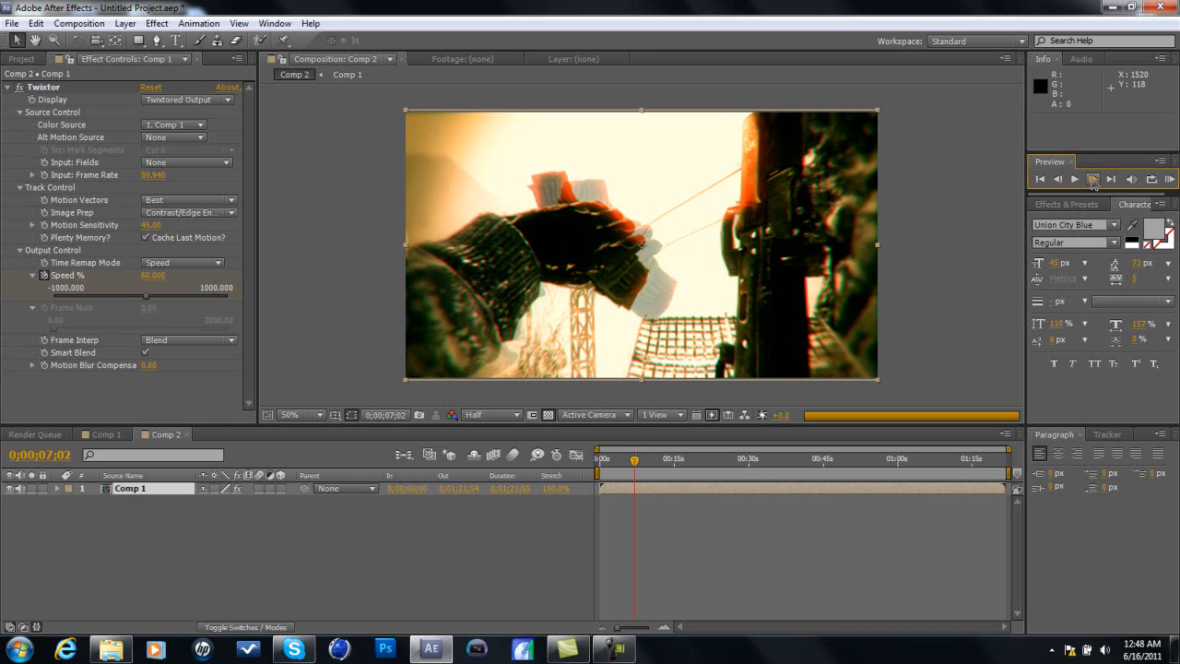
{"action": "left_click", "coordinate": [1093, 179]}
{"action": "left_click", "coordinate": [1094, 179]}
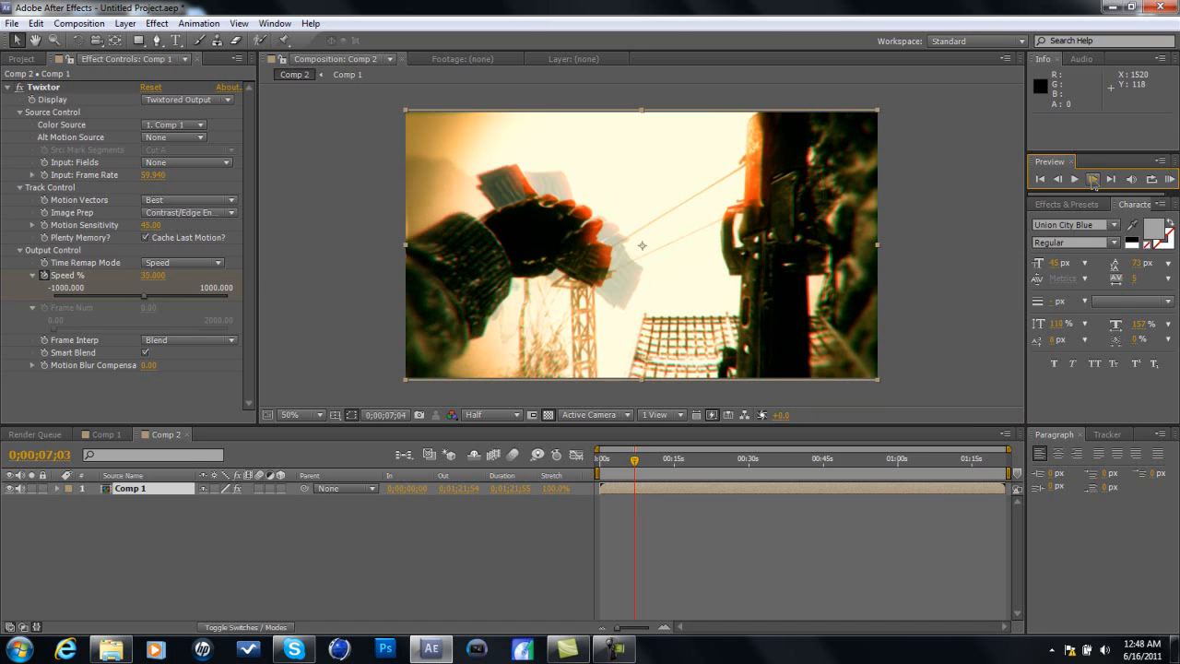
{"action": "left_click", "coordinate": [1094, 179]}
{"action": "left_click", "coordinate": [1094, 179]}
{"action": "left_click", "coordinate": [1093, 179]}
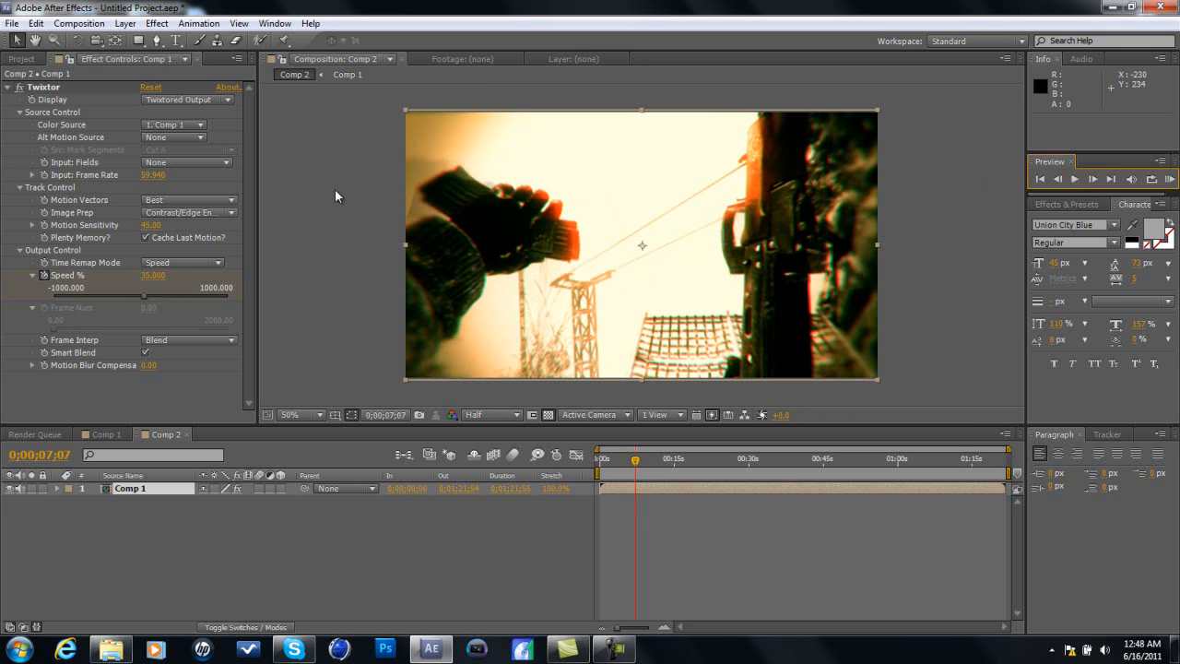
{"action": "left_click", "coordinate": [1058, 180]}
{"action": "left_click", "coordinate": [1092, 180]}
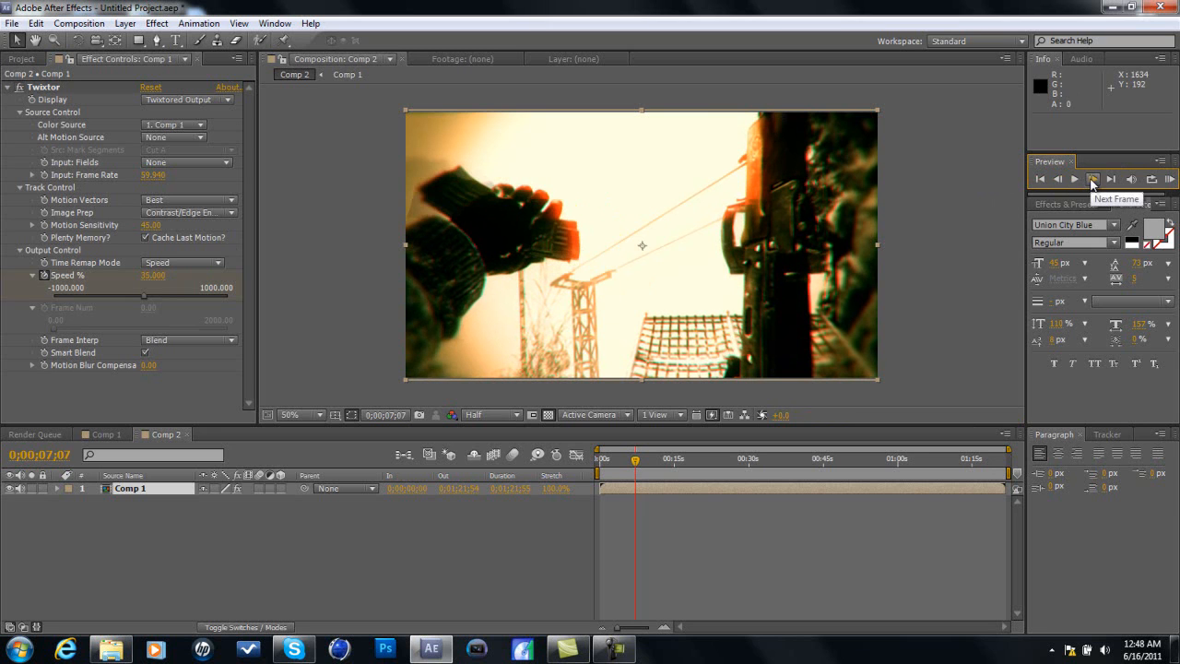
{"action": "left_click", "coordinate": [1093, 180]}
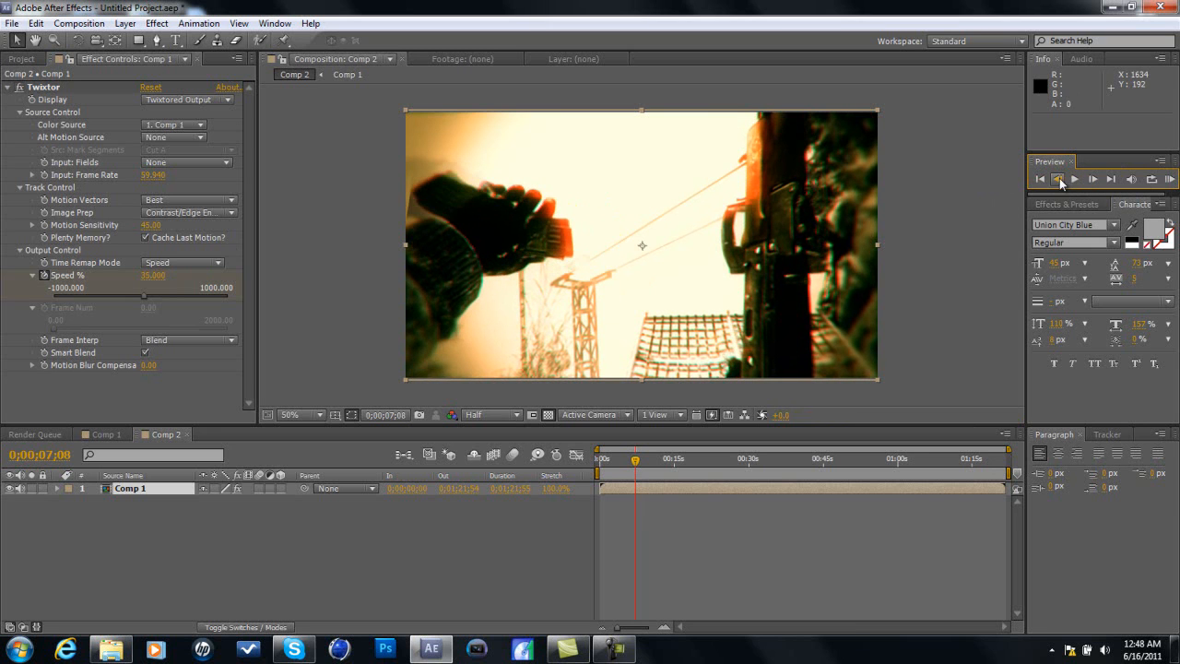
{"action": "left_click", "coordinate": [152, 275]}
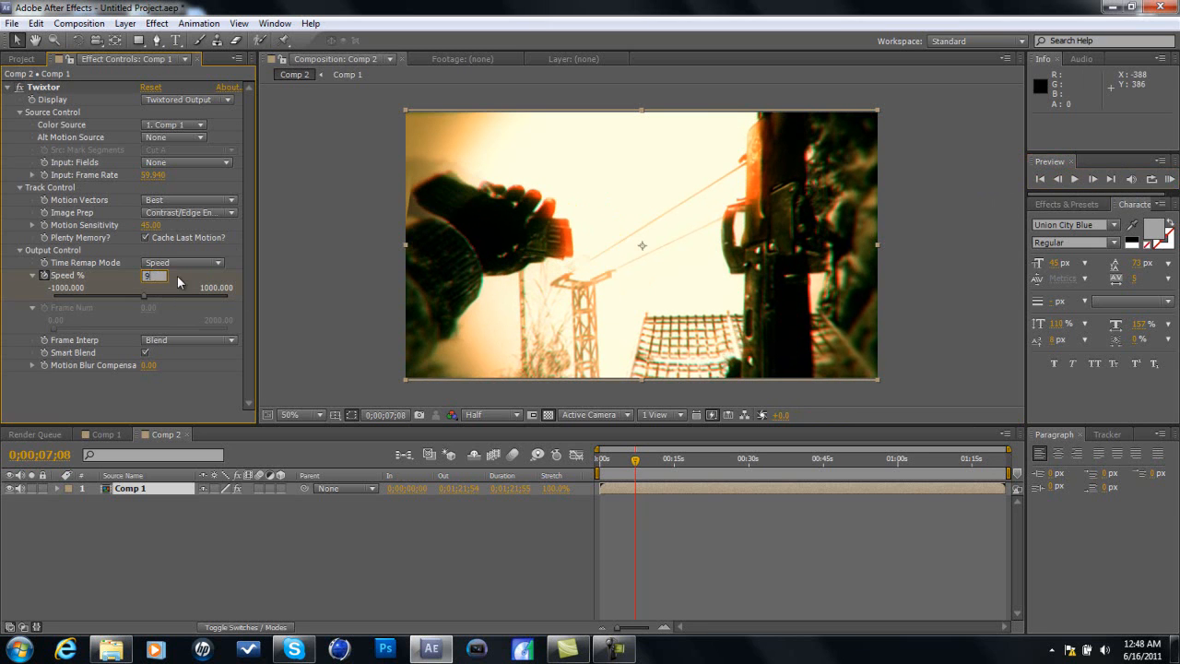
{"action": "key", "text": "Return"}
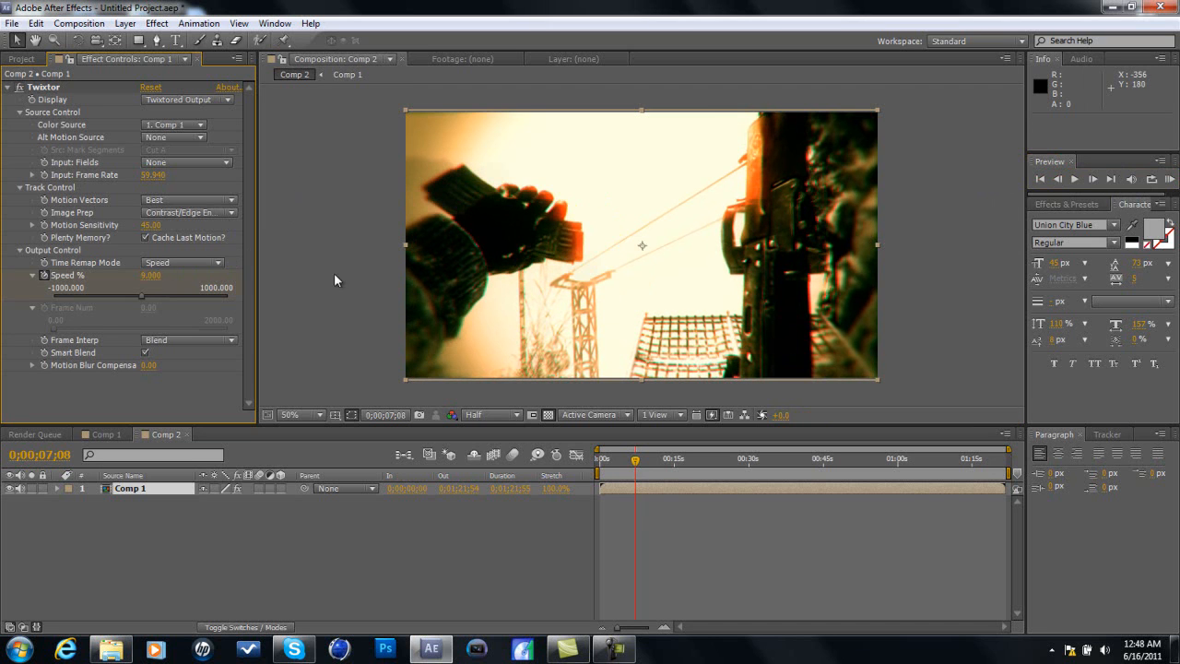
- Preview the slow motion following 0;00;07;08 and step back through the frames to 0;00;07;07
{"action": "left_click", "coordinate": [1074, 180]}
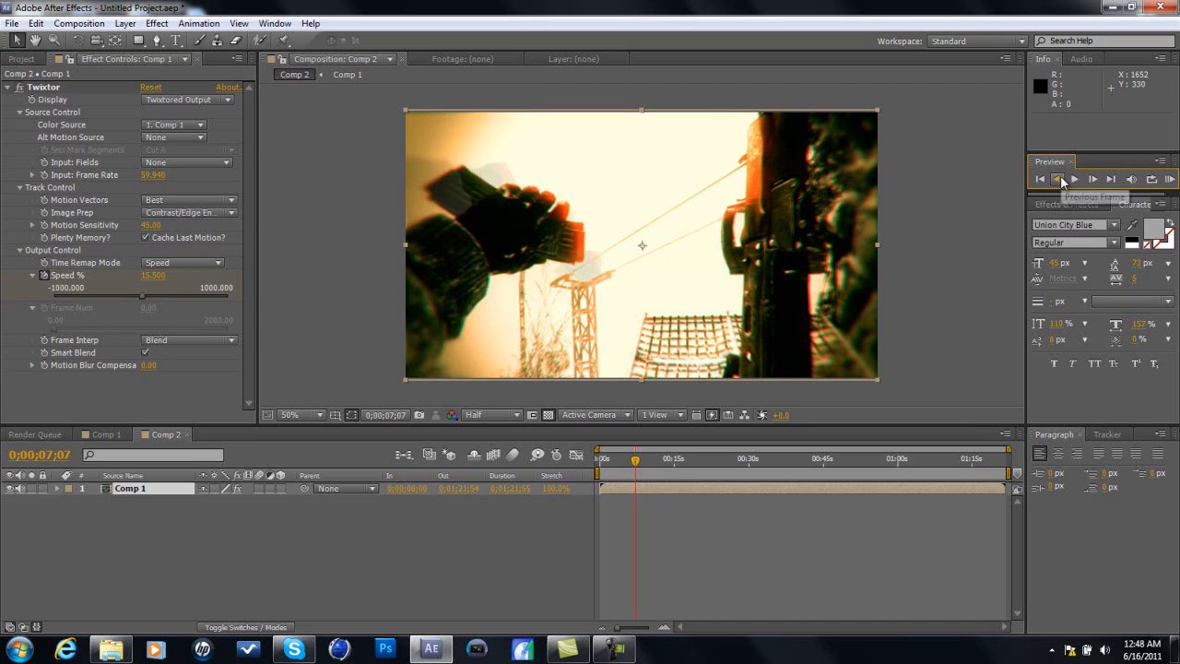
{"action": "left_click", "coordinate": [1091, 180]}
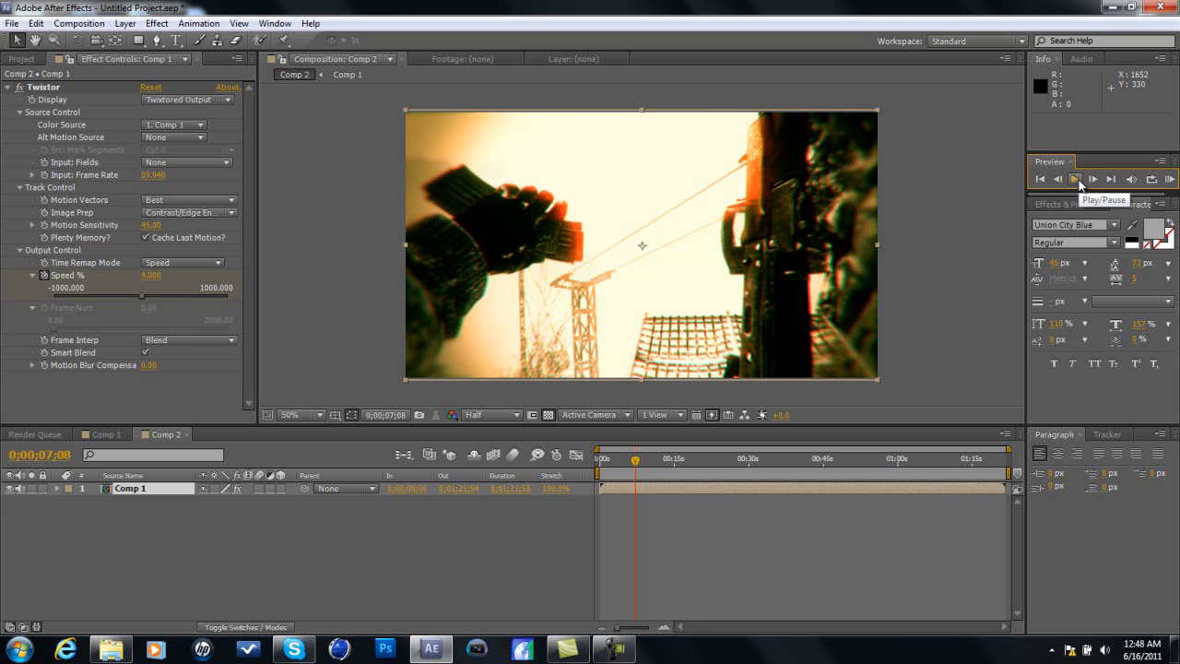
{"action": "left_click", "coordinate": [1076, 180]}
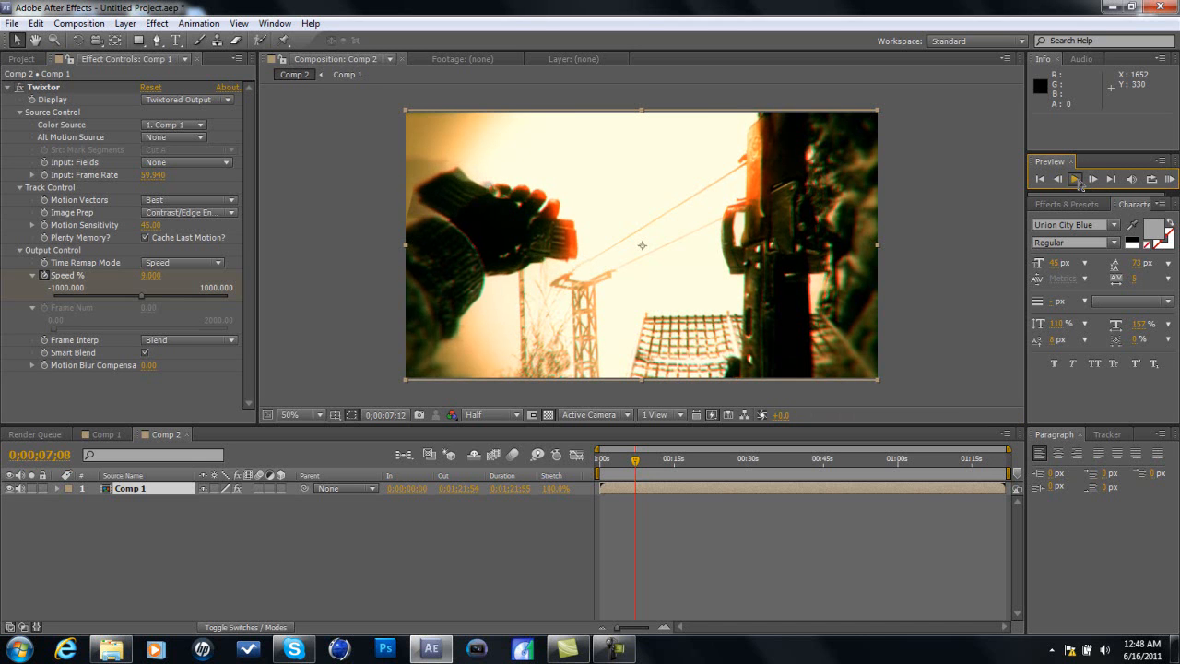
{"action": "left_click", "coordinate": [1056, 180]}
{"action": "left_click", "coordinate": [1057, 180]}
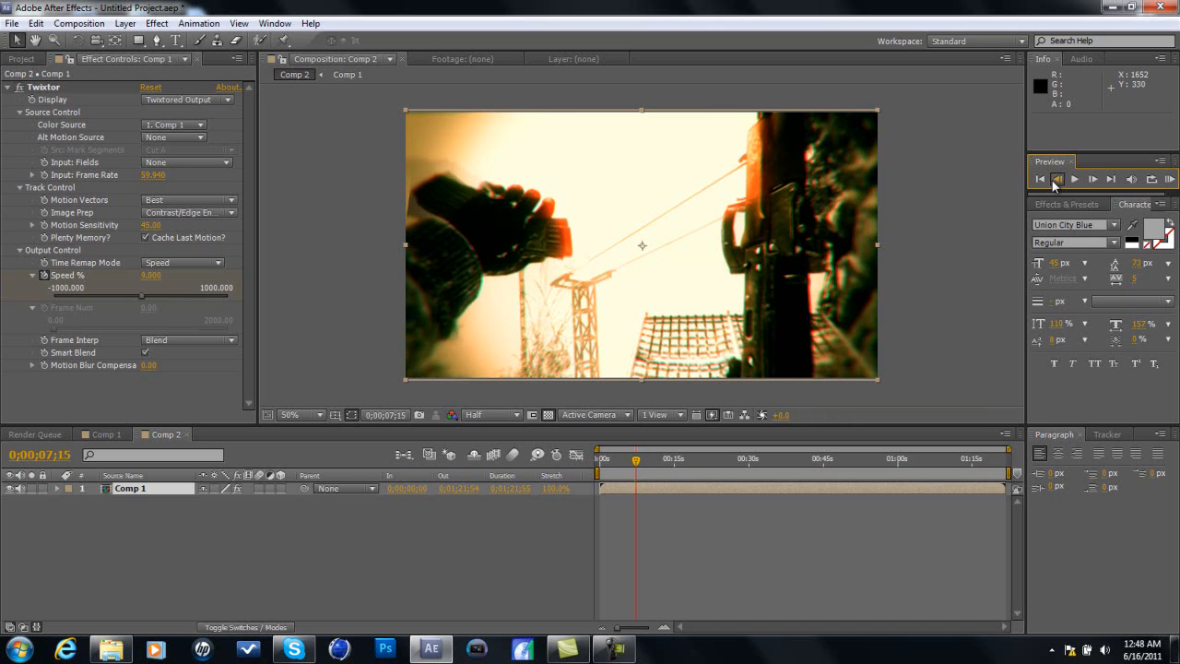
{"action": "left_click", "coordinate": [1056, 179]}
{"action": "left_click", "coordinate": [1057, 180]}
{"action": "left_click", "coordinate": [1056, 180]}
{"action": "left_click", "coordinate": [1056, 180]}
{"action": "left_click", "coordinate": [1057, 180]}
{"action": "left_click", "coordinate": [1056, 180]}
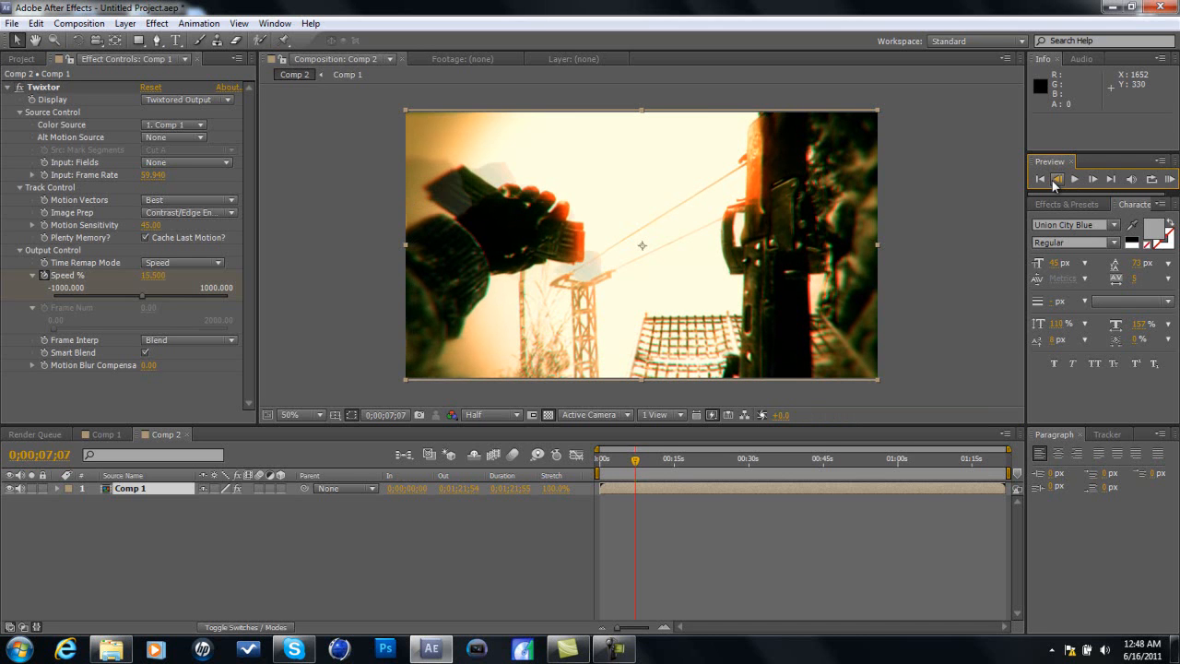
- Set the Twixtor speed keyframe at 0;00;07;08 to 3%
{"action": "left_click", "coordinate": [1090, 177]}
{"action": "left_click", "coordinate": [153, 274]}
{"action": "key", "text": "Return"}
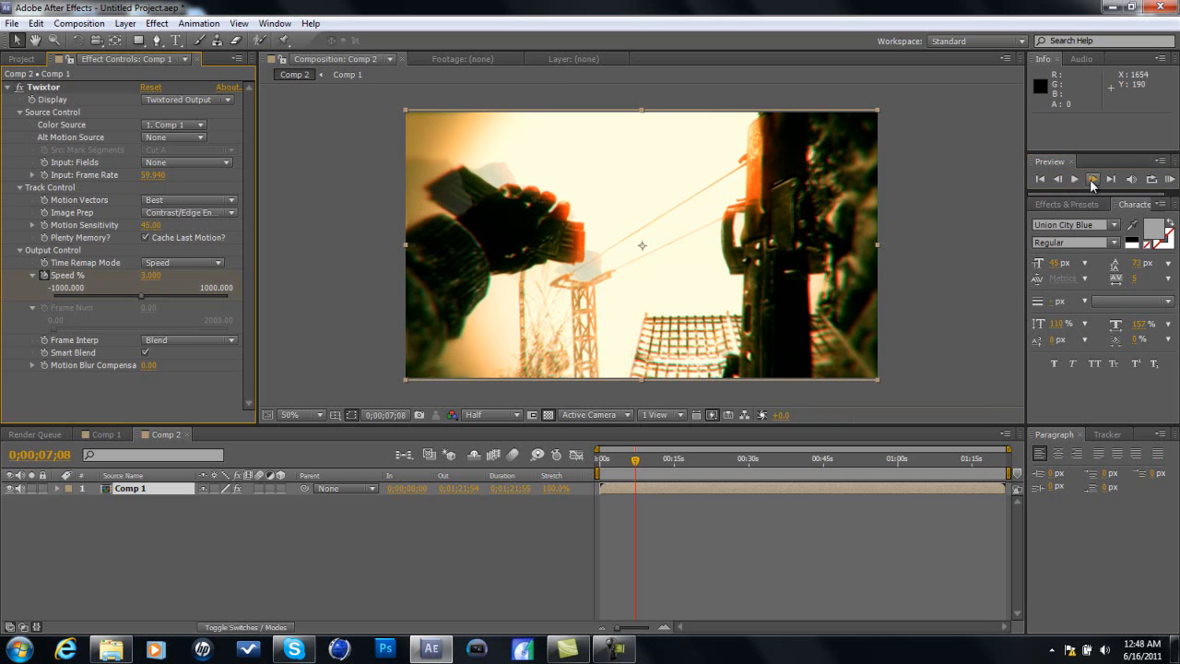
- Set the Twixtor speed keyframe at 0;00;07;08 to 4% and step through the following frames
{"action": "left_click", "coordinate": [149, 275]}
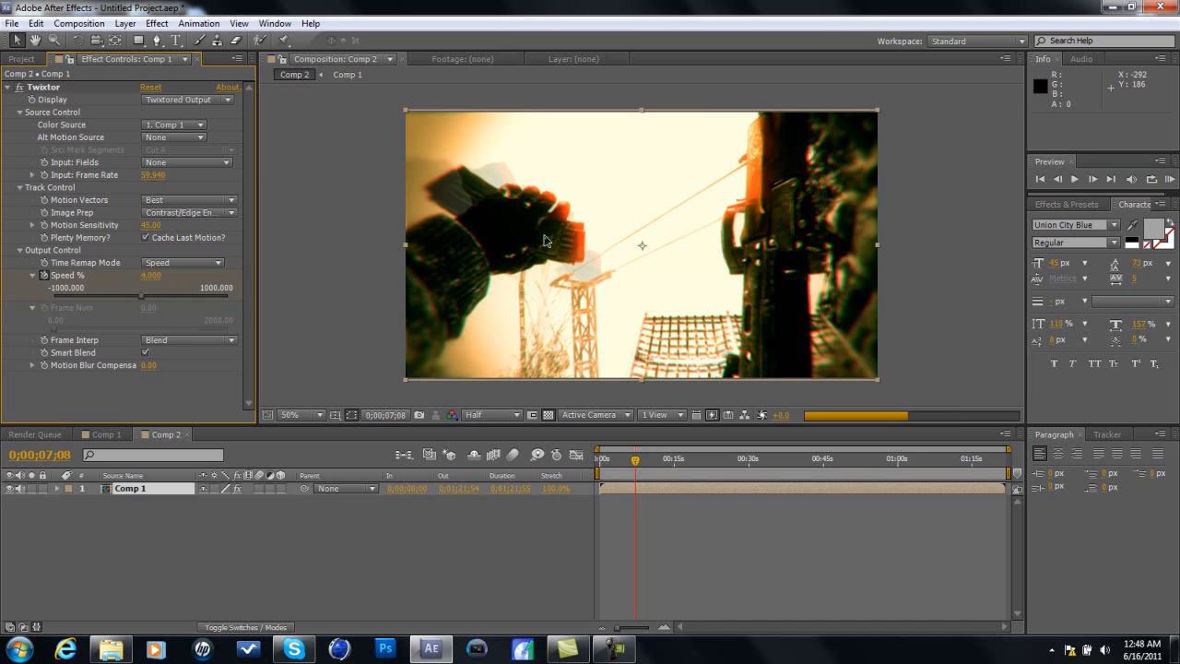
{"action": "left_click", "coordinate": [1097, 179]}
{"action": "left_click", "coordinate": [1093, 179]}
{"action": "left_click", "coordinate": [1093, 179]}
{"action": "left_click", "coordinate": [1093, 179]}
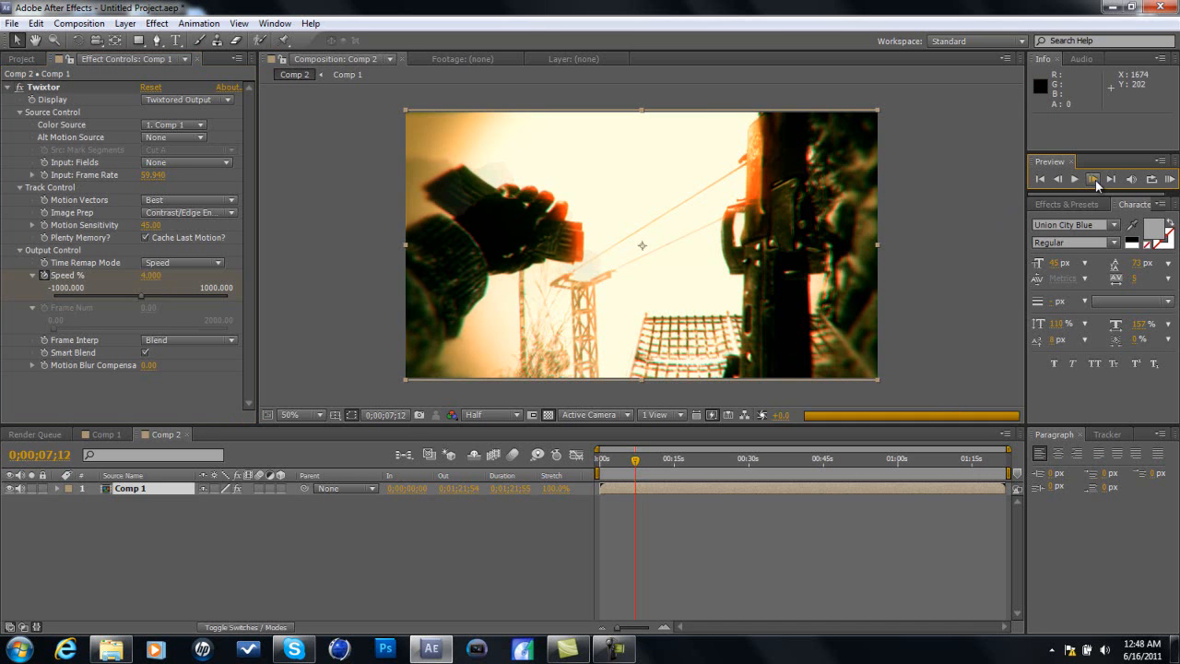
- Go to time 0;00;09;13 in Comp 2 and set the Twixtor speed there to 100%
{"action": "left_click", "coordinate": [391, 415]}
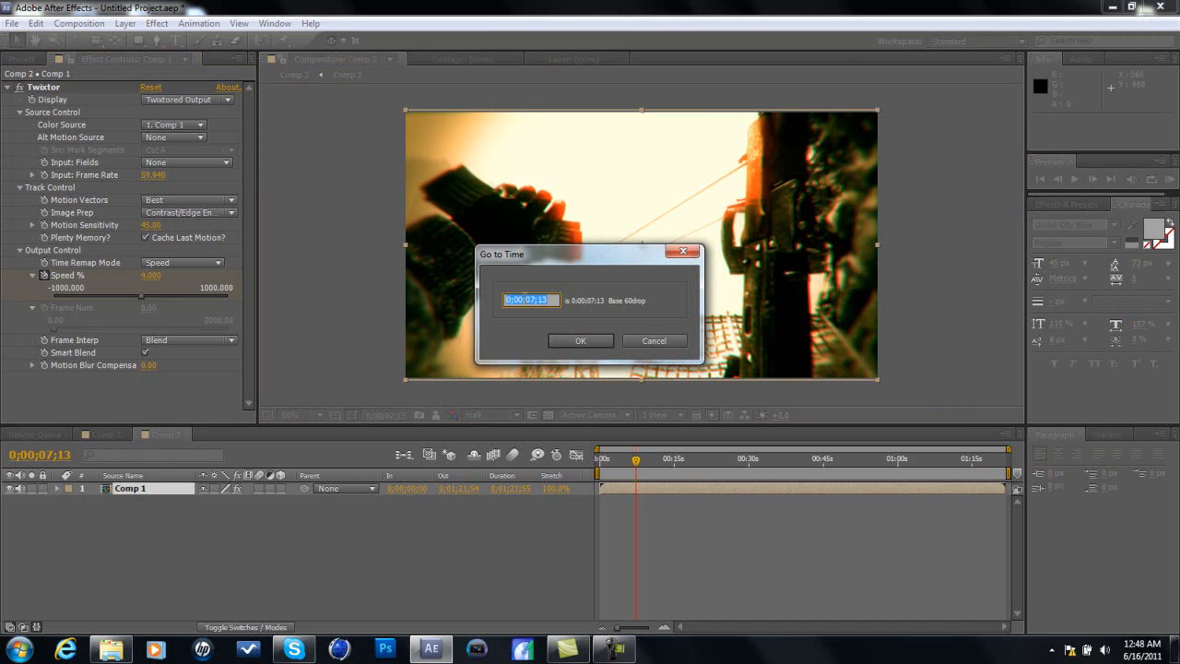
{"action": "left_click", "coordinate": [534, 297]}
{"action": "left_click", "coordinate": [566, 344]}
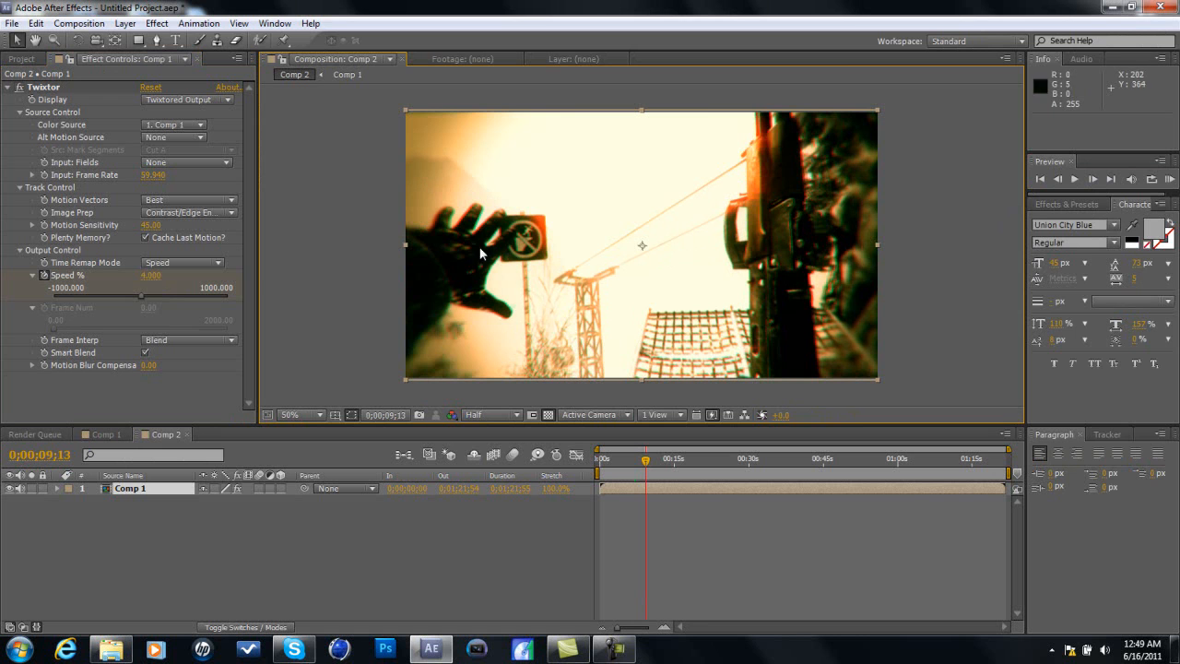
{"action": "left_click", "coordinate": [145, 276]}
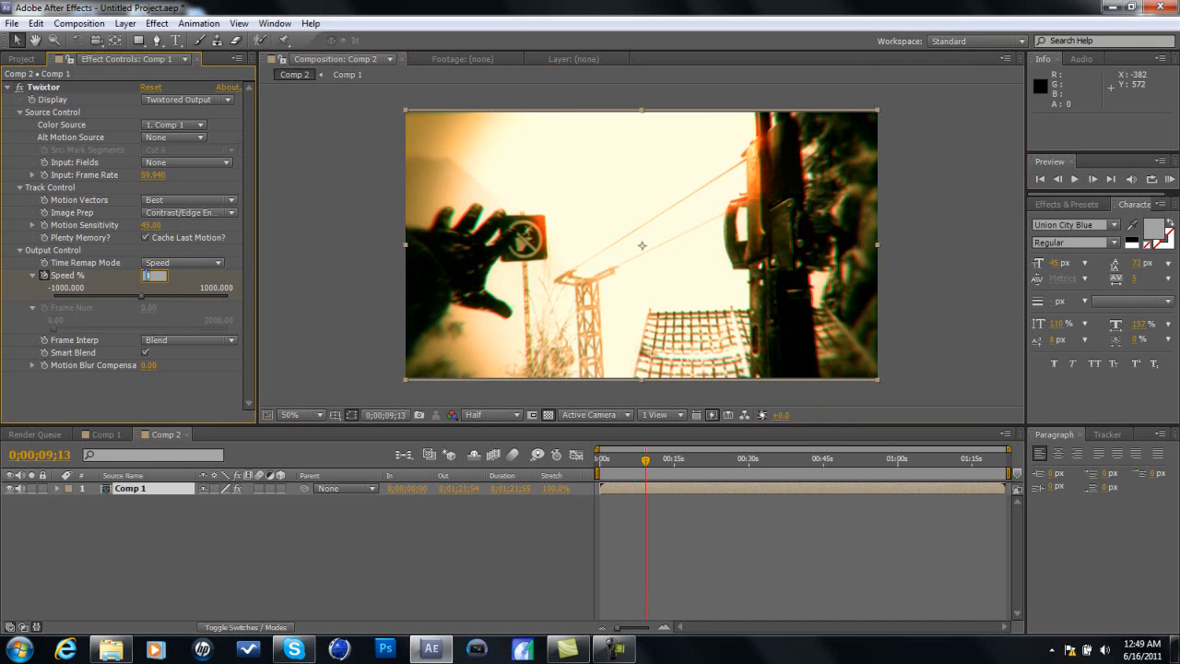
{"action": "type", "text": "100"}
{"action": "key", "text": "Return"}
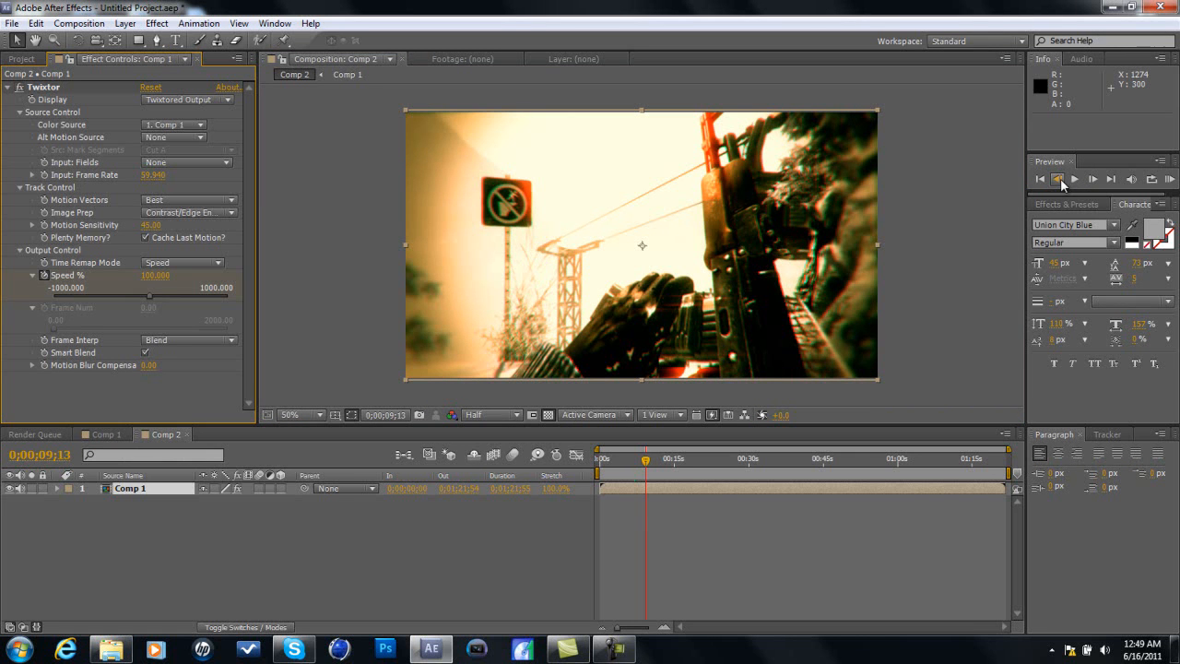
- Step back four frames to 0;00;09;09 and add a 4% Twixtor speed keyframe
{"action": "left_click", "coordinate": [1060, 178]}
{"action": "left_click", "coordinate": [1061, 181]}
{"action": "left_click", "coordinate": [1061, 181]}
{"action": "left_click", "coordinate": [1061, 180]}
{"action": "left_click", "coordinate": [152, 275]}
{"action": "type", "text": "4"}
{"action": "key", "text": "Return"}
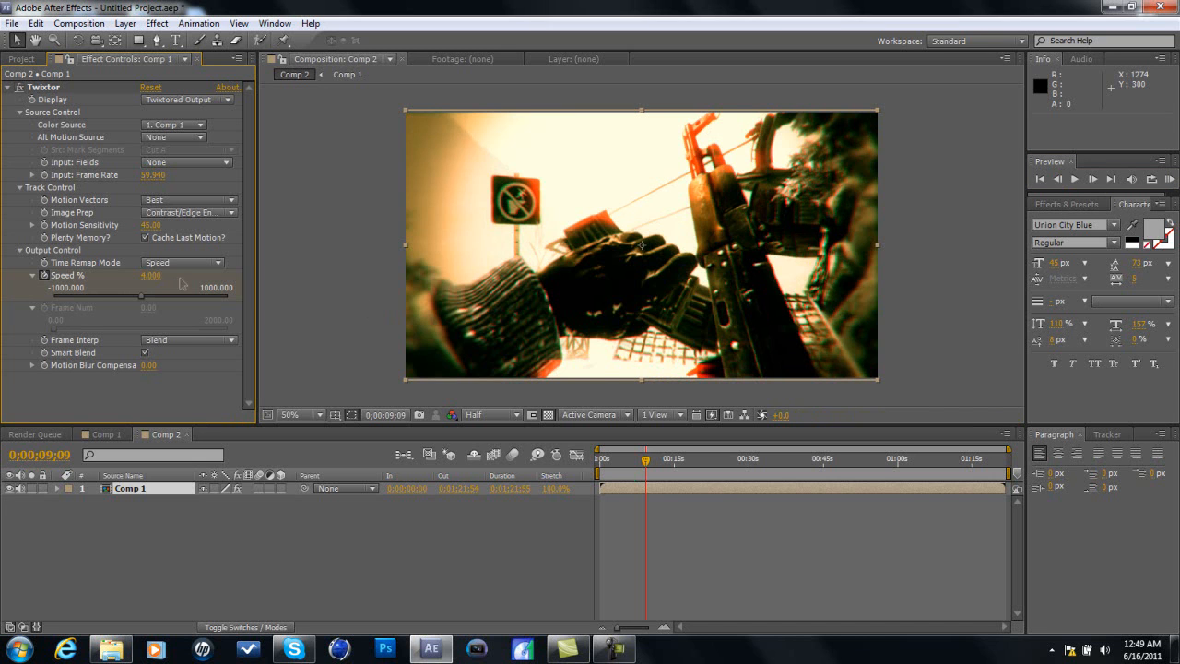
- Step through the frames following 0;00;09;09 and play a short preview to check the speed-up back to normal
{"action": "left_click", "coordinate": [1093, 180]}
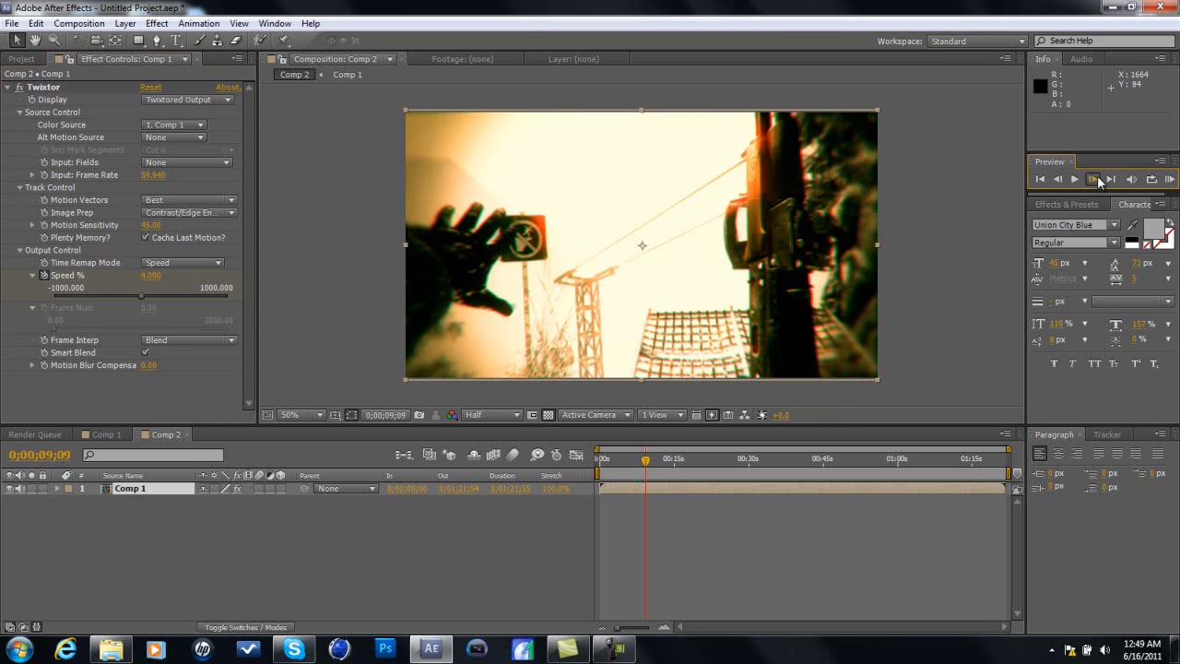
{"action": "left_click", "coordinate": [1093, 179]}
{"action": "left_click", "coordinate": [1093, 180]}
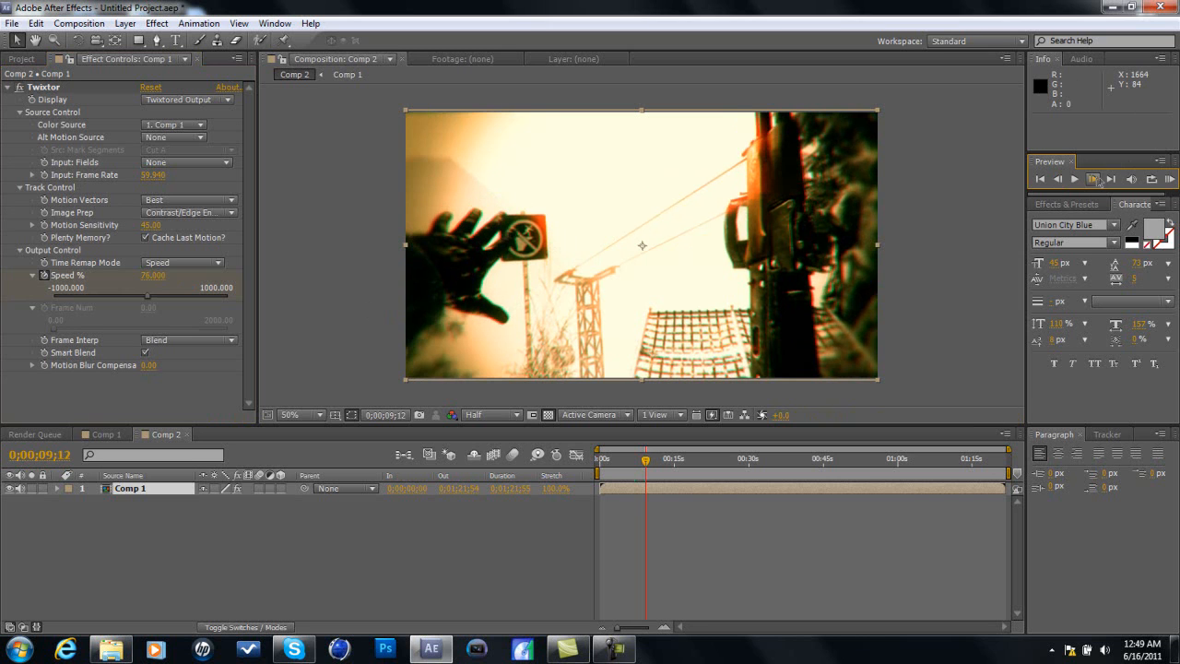
{"action": "left_click", "coordinate": [1093, 180]}
{"action": "left_click", "coordinate": [1094, 180]}
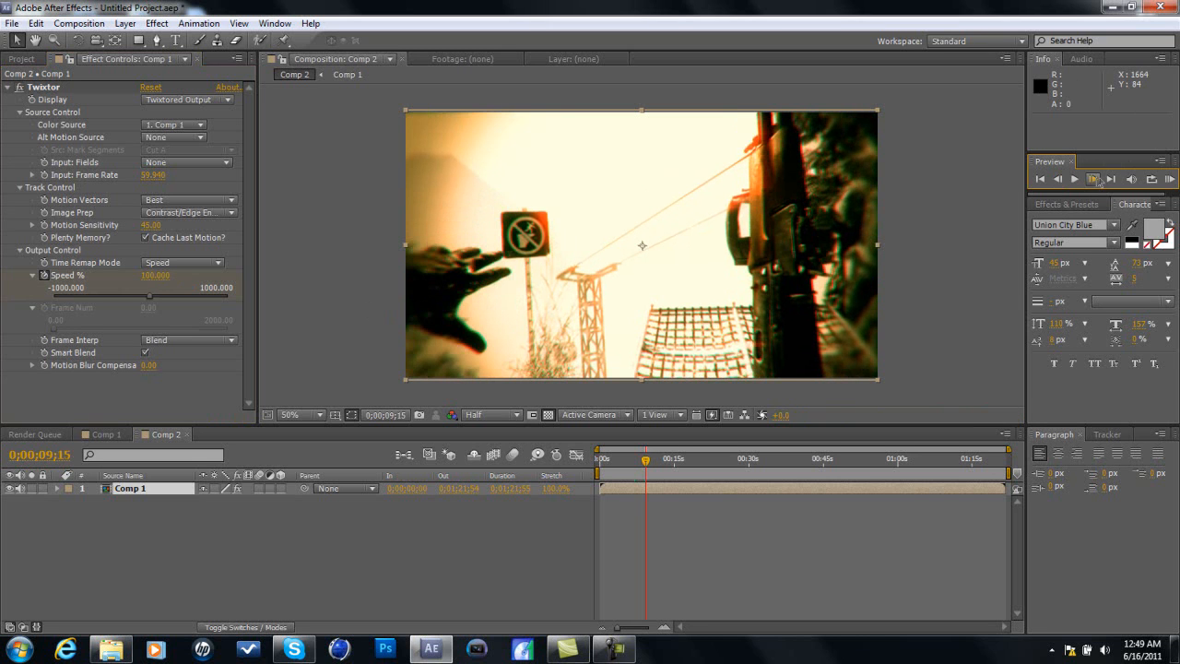
{"action": "left_click", "coordinate": [1093, 180]}
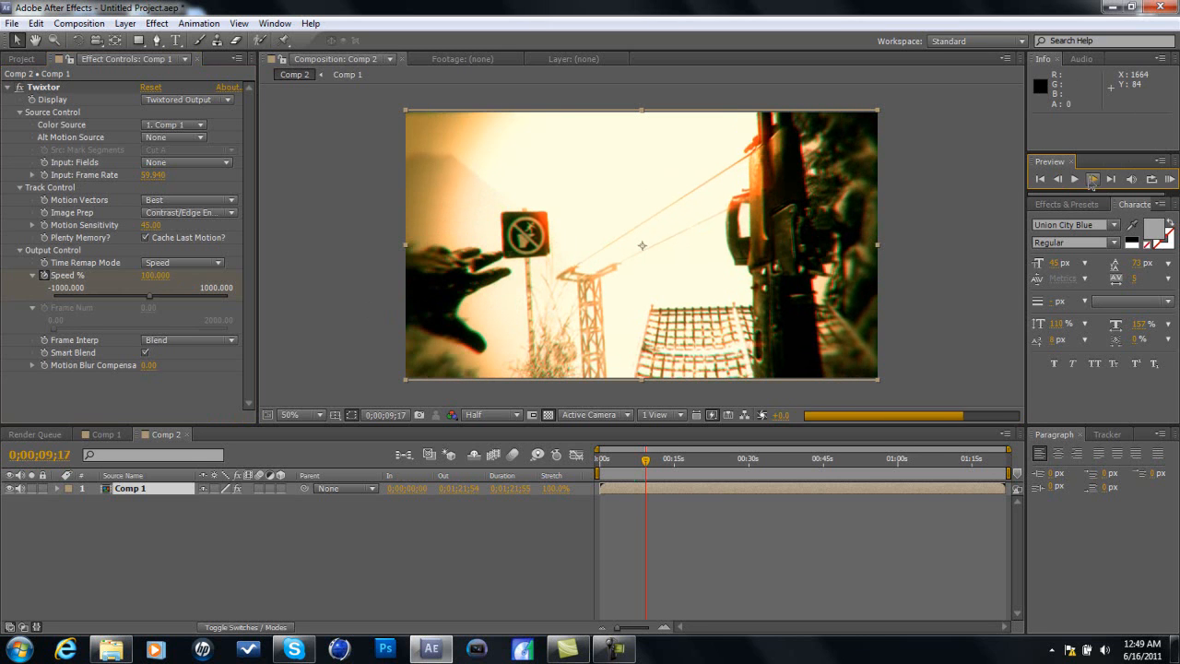
{"action": "left_click", "coordinate": [1075, 180]}
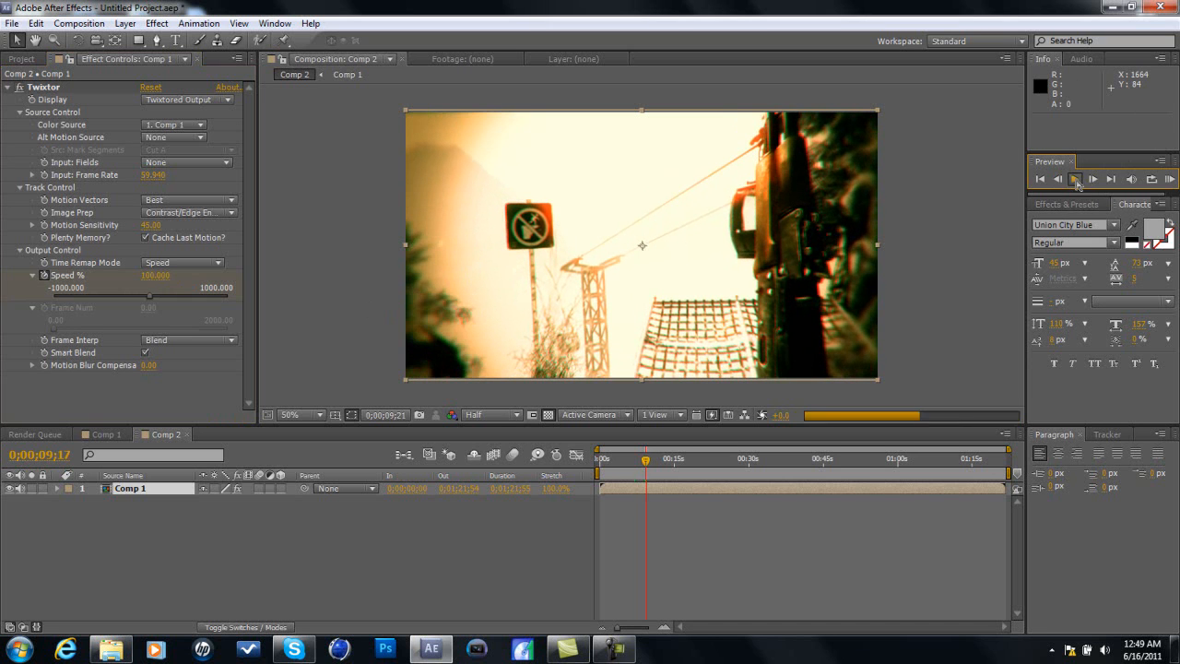
{"action": "left_click", "coordinate": [1075, 179]}
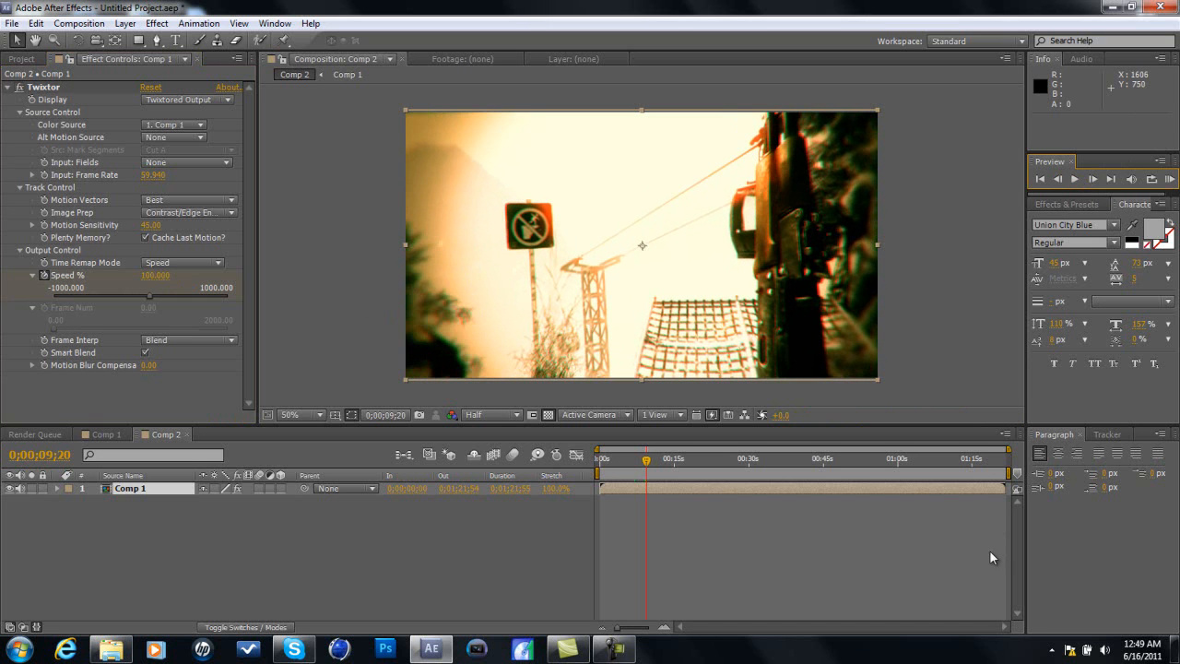
- Narrow the visible timeline range, go to 0;00;10;04 and add a 4% Twixtor speed keyframe
{"action": "left_click_drag", "start_coordinate": [1008, 451], "coordinate": [742, 463]}
{"action": "left_click", "coordinate": [733, 465]}
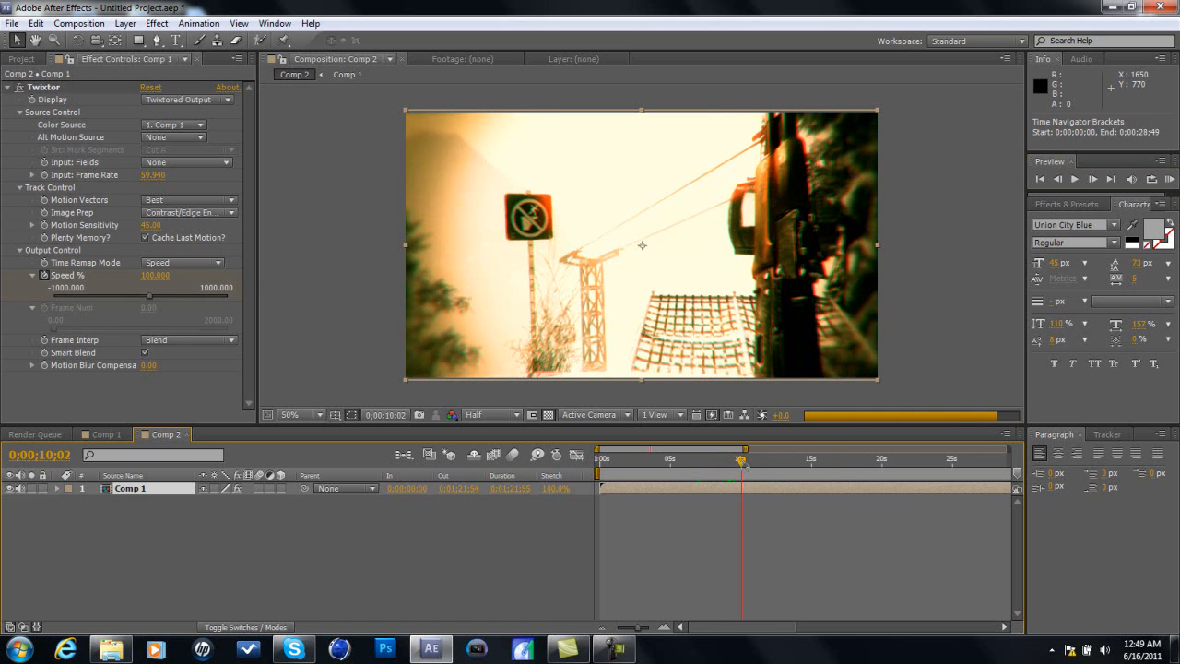
{"action": "left_click", "coordinate": [1092, 180]}
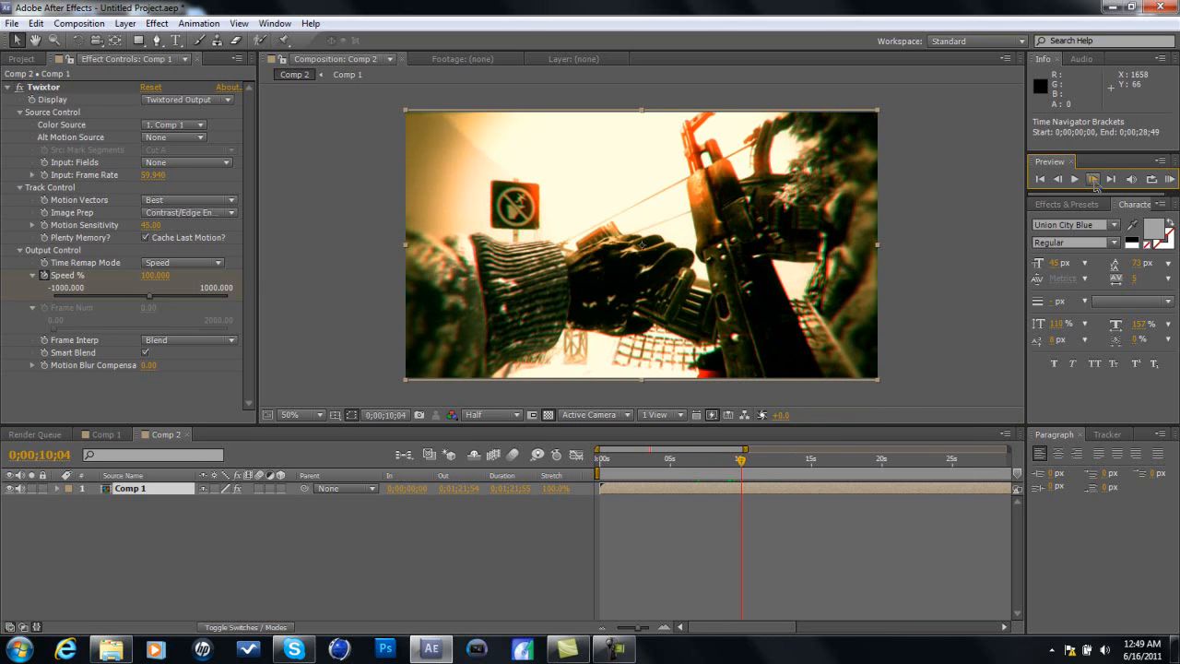
{"action": "left_click", "coordinate": [163, 276]}
{"action": "type", "text": "4"}
{"action": "key", "text": "Return"}
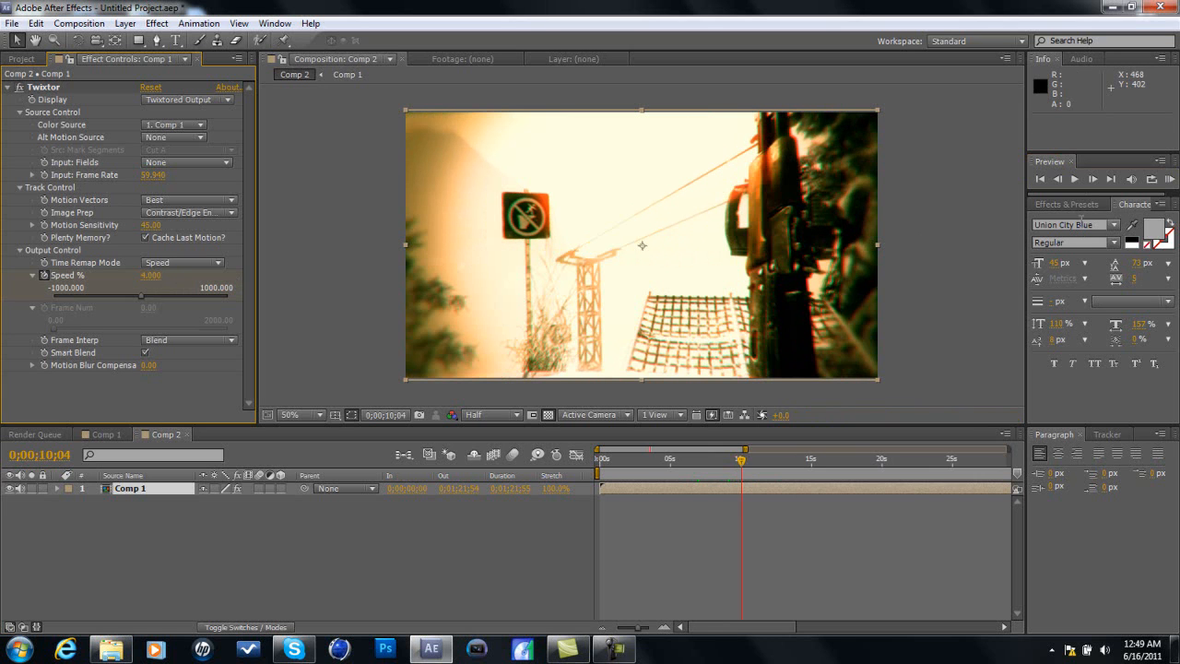
- Step back one frame to 0;00;10;03 and set the Twixtor speed keyframe to 100%
{"action": "left_click", "coordinate": [1057, 179]}
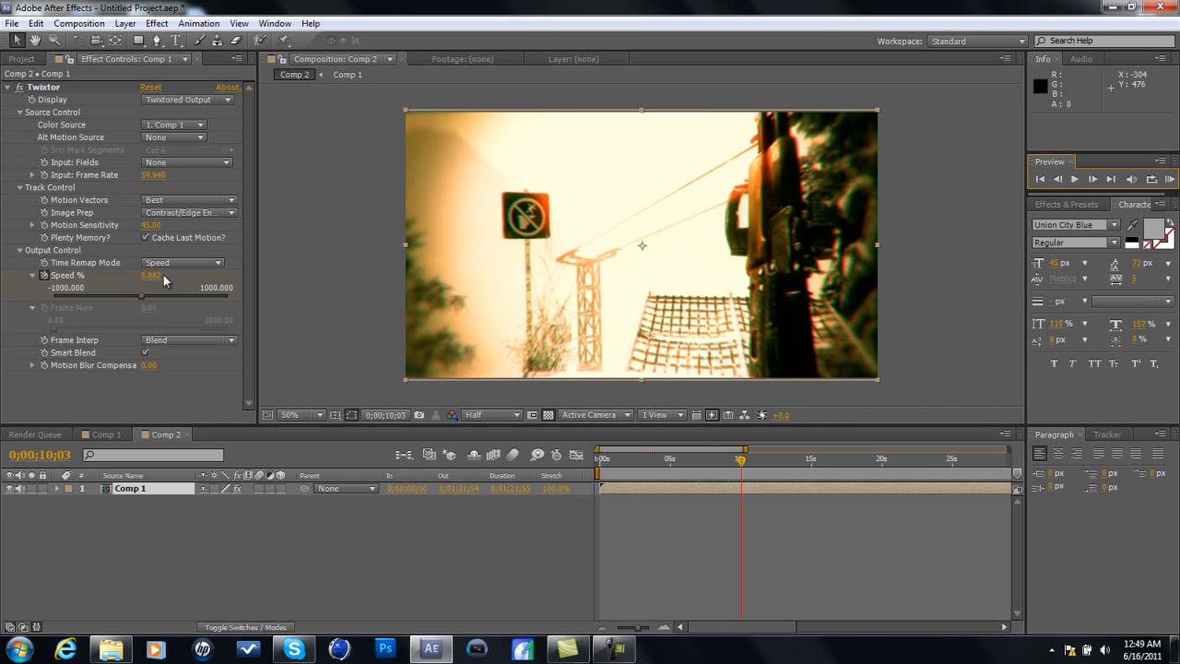
{"action": "left_click", "coordinate": [152, 275]}
{"action": "type", "text": "10"}
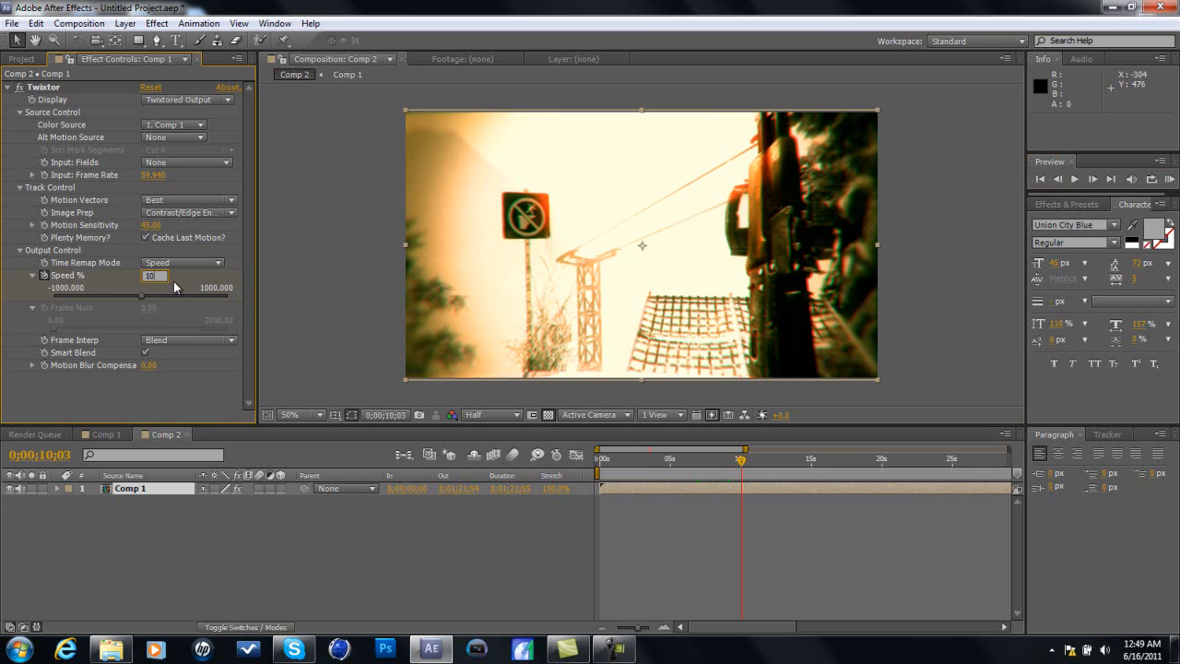
{"action": "type", "text": "0"}
{"action": "key", "text": "Return"}
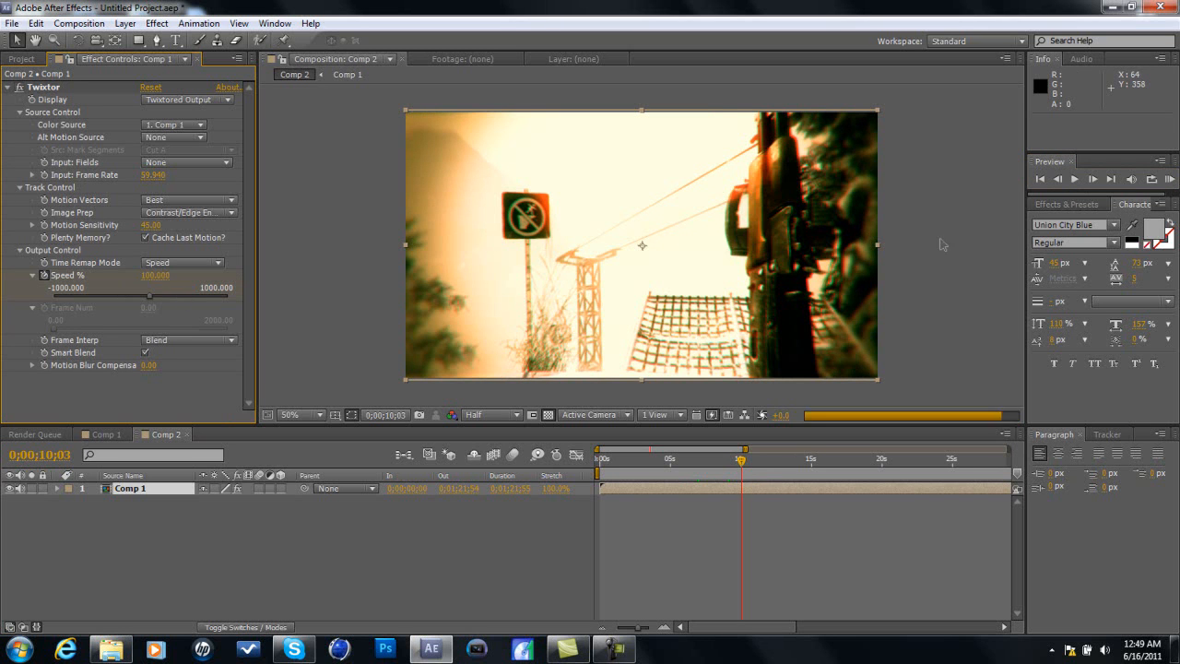
- Check the 0;00;10;04 frame, go to 0;00;11;04 and set the Twixtor speed there to 100%
{"action": "left_click", "coordinate": [1092, 180]}
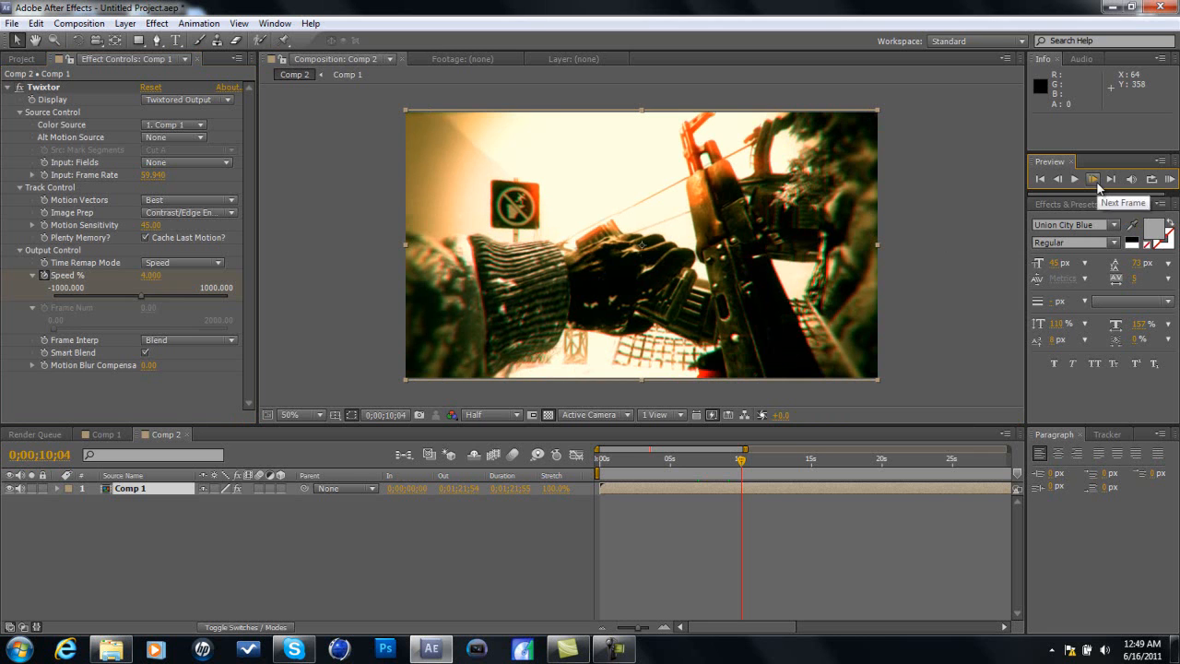
{"action": "left_click", "coordinate": [387, 415]}
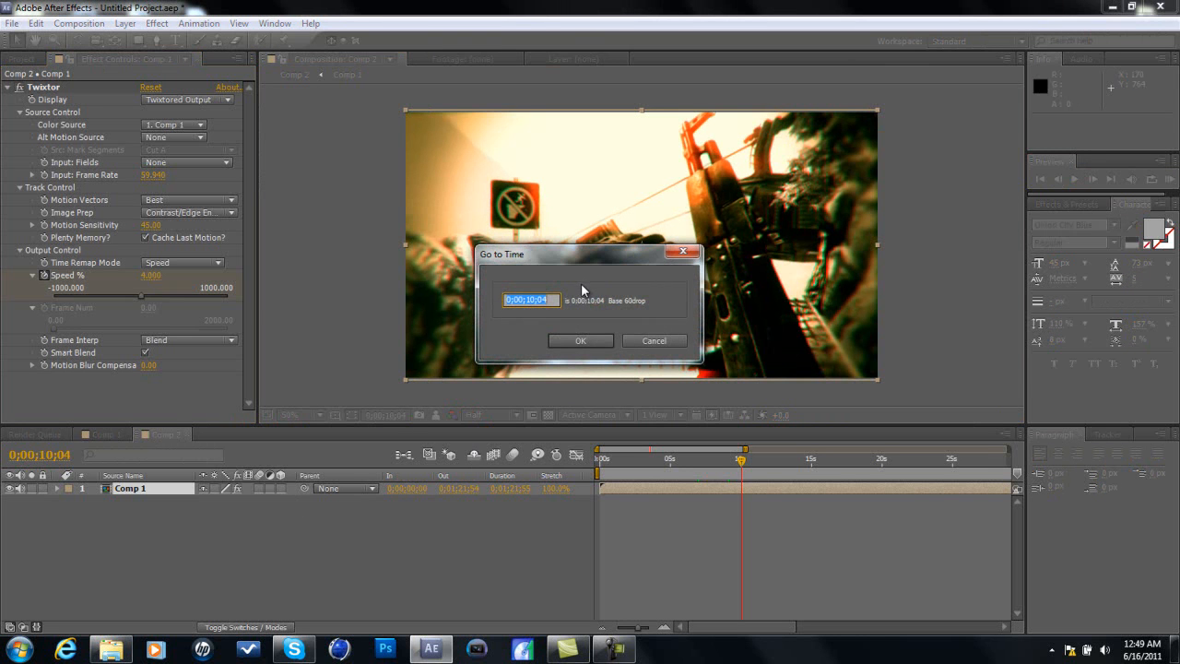
{"action": "left_click", "coordinate": [529, 300]}
{"action": "left_click", "coordinate": [599, 340]}
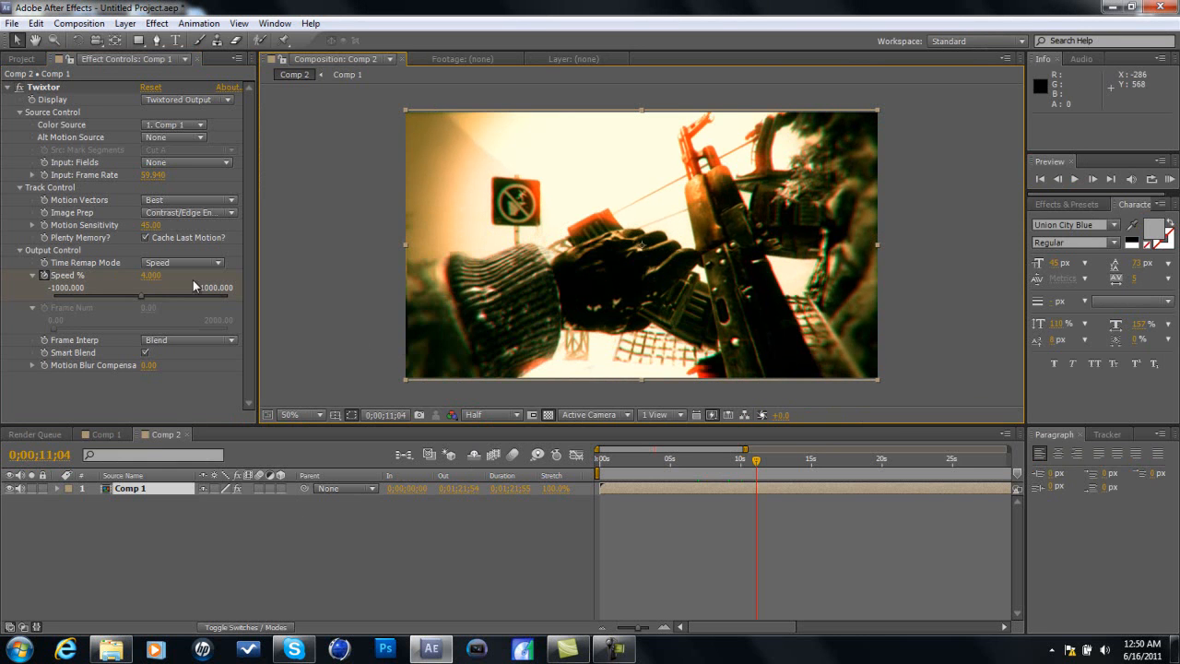
{"action": "left_click", "coordinate": [153, 276]}
{"action": "type", "text": "100"}
{"action": "key", "text": "Return"}
- Set the Twixtor speed one frame earlier, at 0;00;11;03, to 4% and move the playhead back to 0;00;10;09
{"action": "left_click", "coordinate": [1058, 179]}
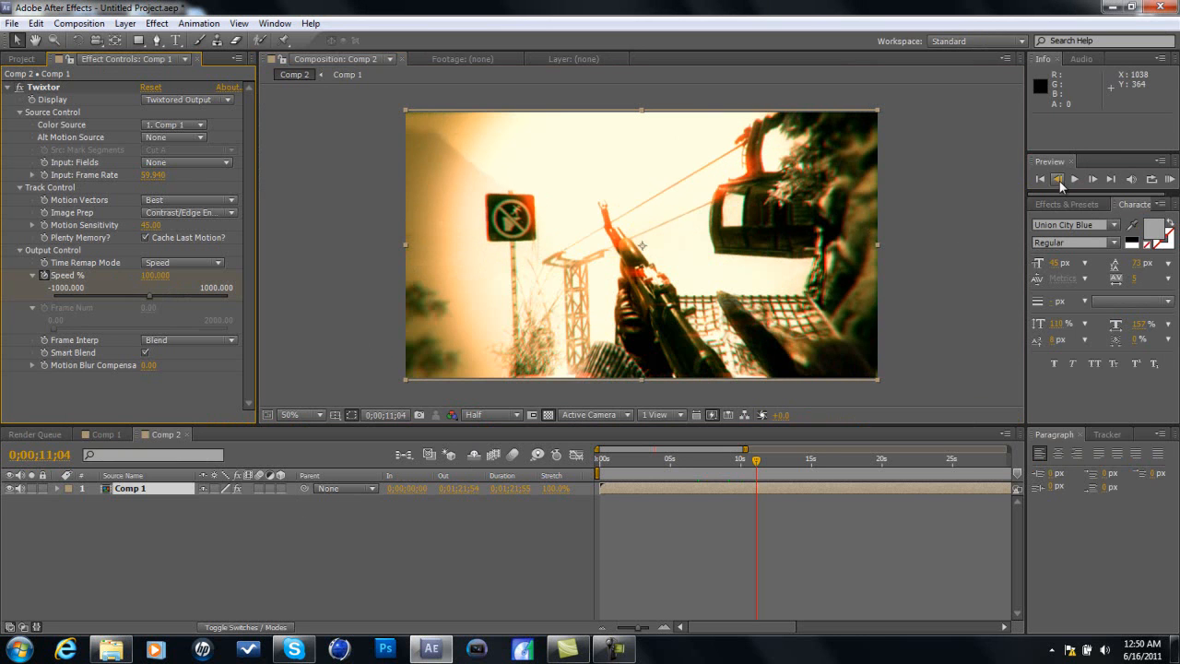
{"action": "left_click", "coordinate": [153, 275]}
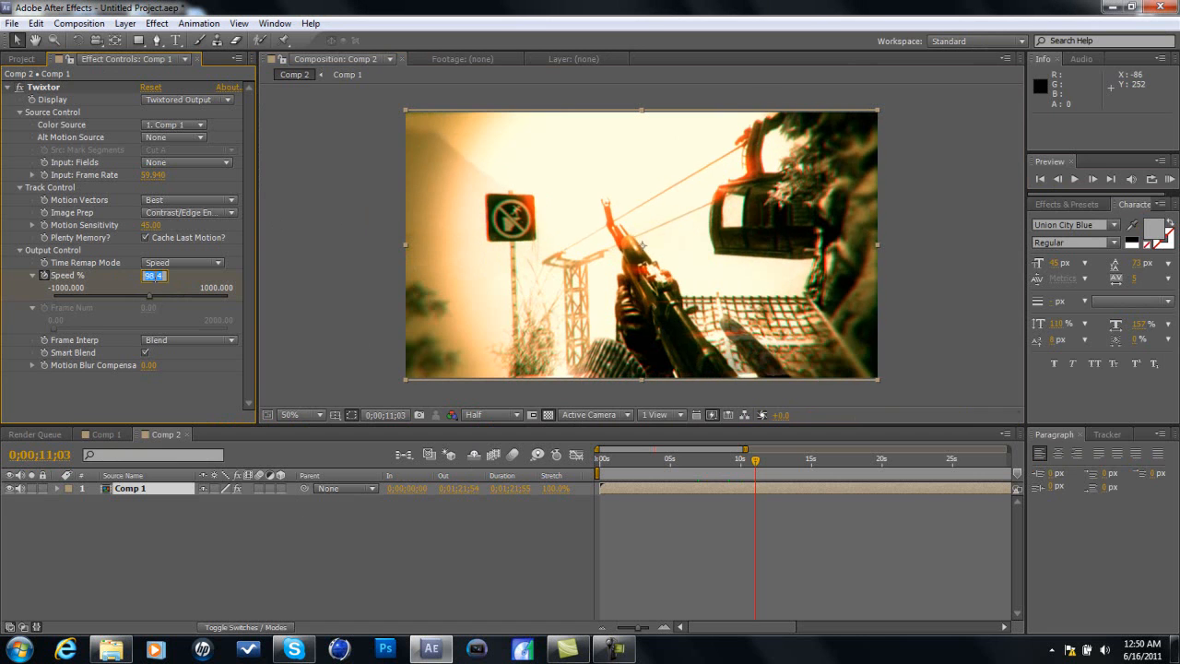
{"action": "key", "text": "Return"}
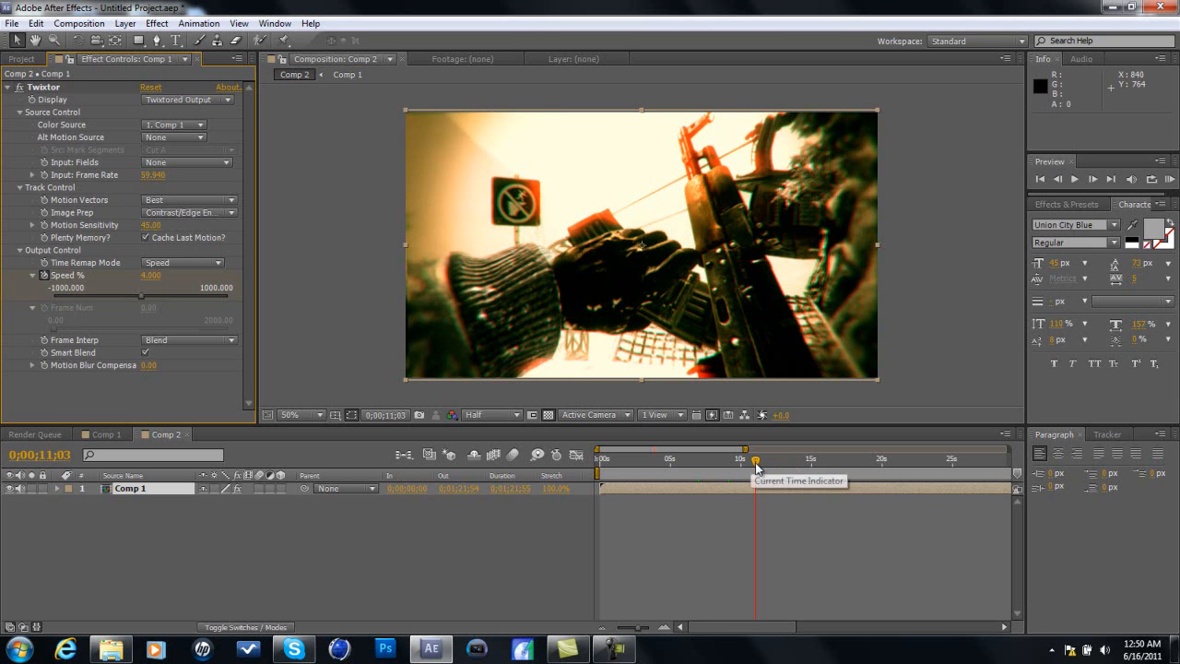
{"action": "left_click_drag", "start_coordinate": [755, 460], "coordinate": [746, 467]}
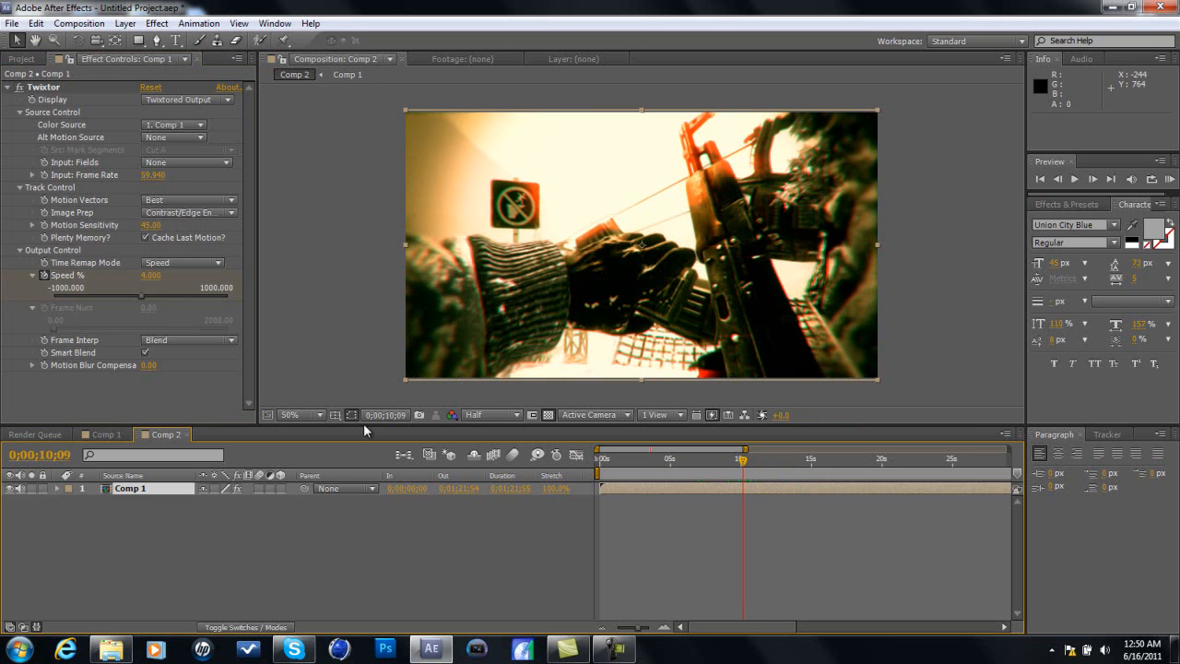
- Add Comp 2 to the render queue and accept its render settings with Best quality and Full resolution
{"action": "left_click", "coordinate": [81, 24]}
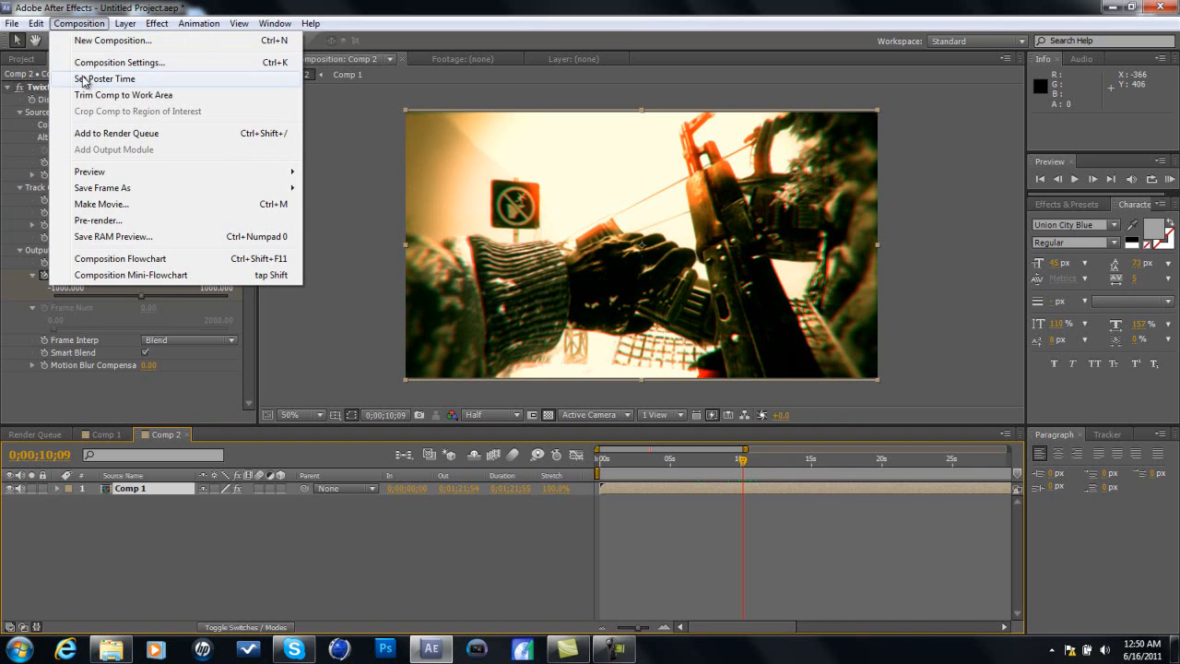
{"action": "left_click", "coordinate": [137, 135]}
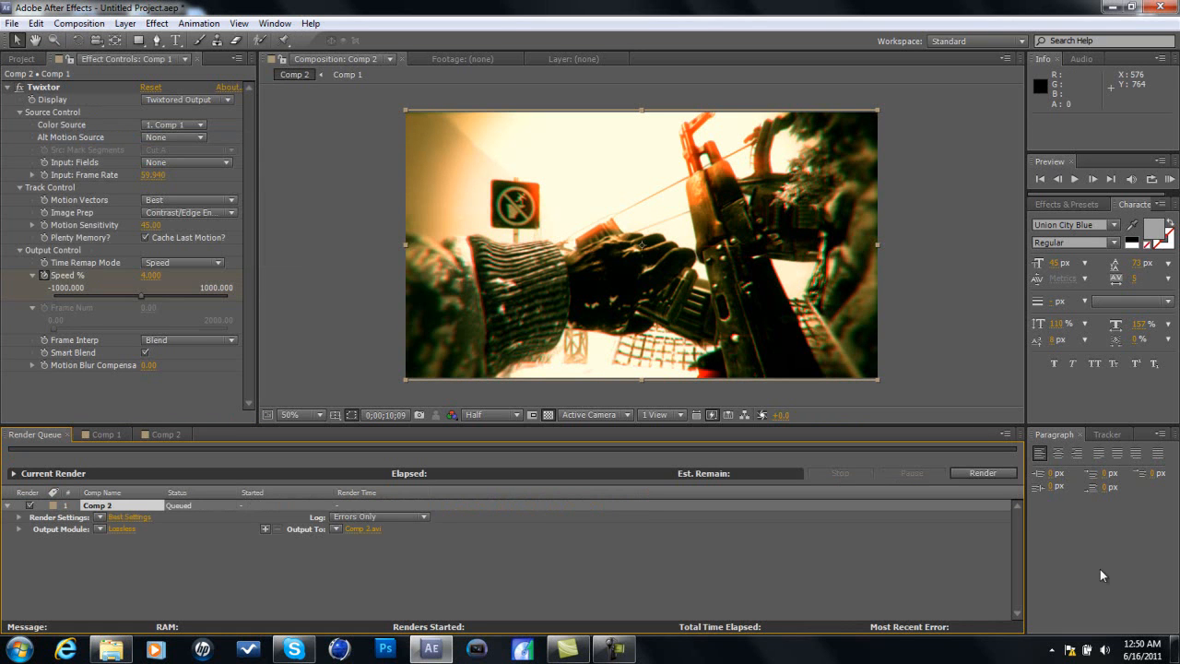
{"action": "left_click", "coordinate": [127, 517]}
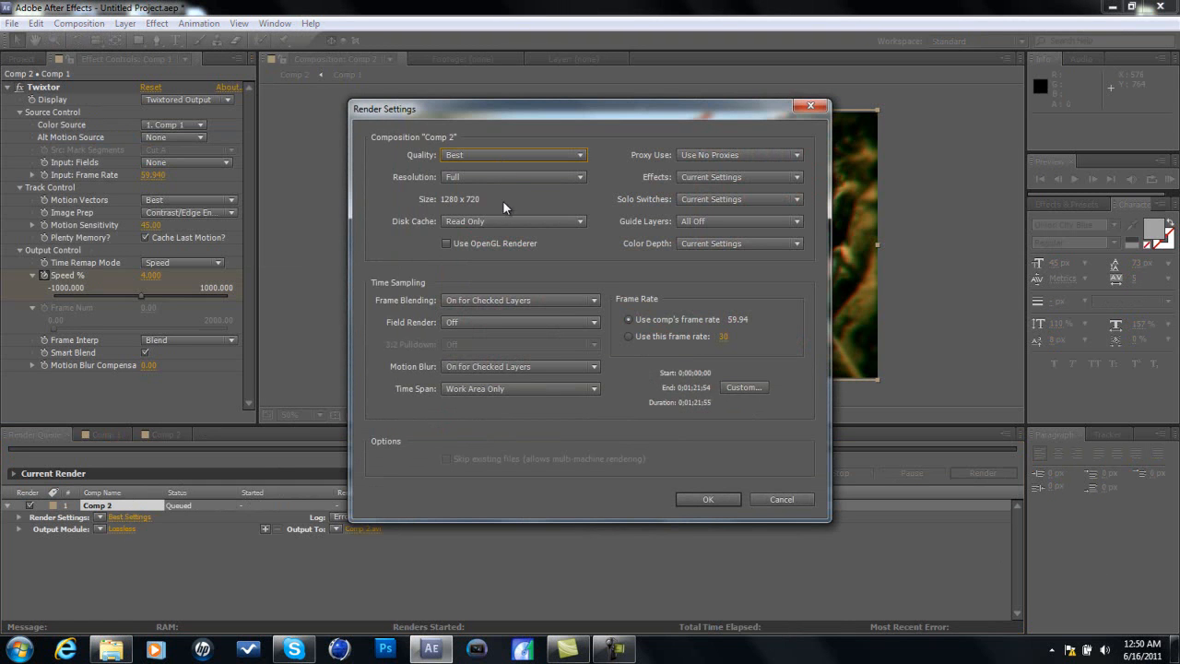
{"action": "left_click", "coordinate": [708, 500]}
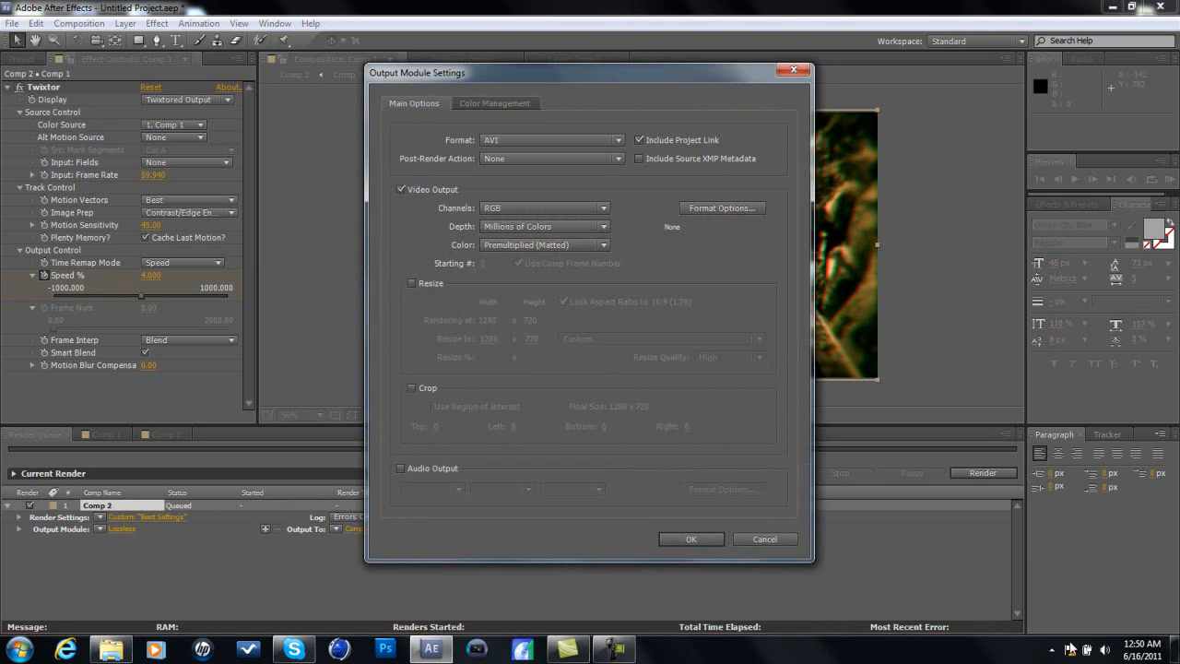
- Exclude the project link from Comp 2's output module and keep AVI as its format
{"action": "left_click_drag", "start_coordinate": [591, 77], "coordinate": [552, 54]}
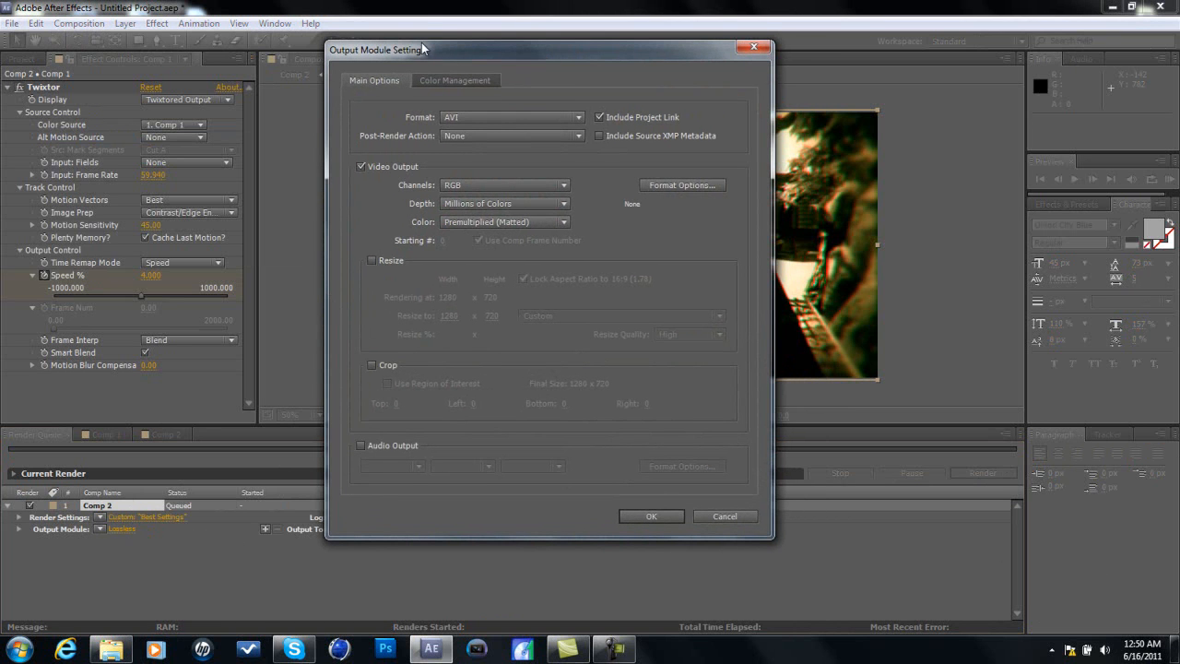
{"action": "left_click_drag", "start_coordinate": [488, 54], "coordinate": [481, 80]}
{"action": "left_click", "coordinate": [592, 144]}
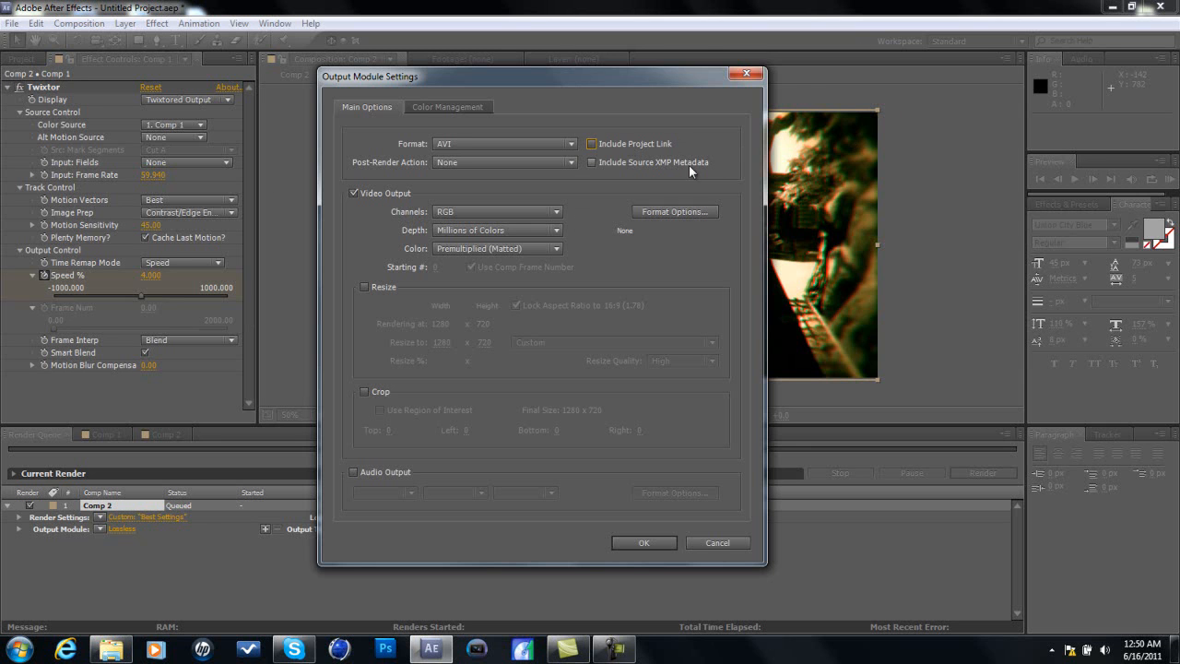
{"action": "left_click", "coordinate": [553, 142]}
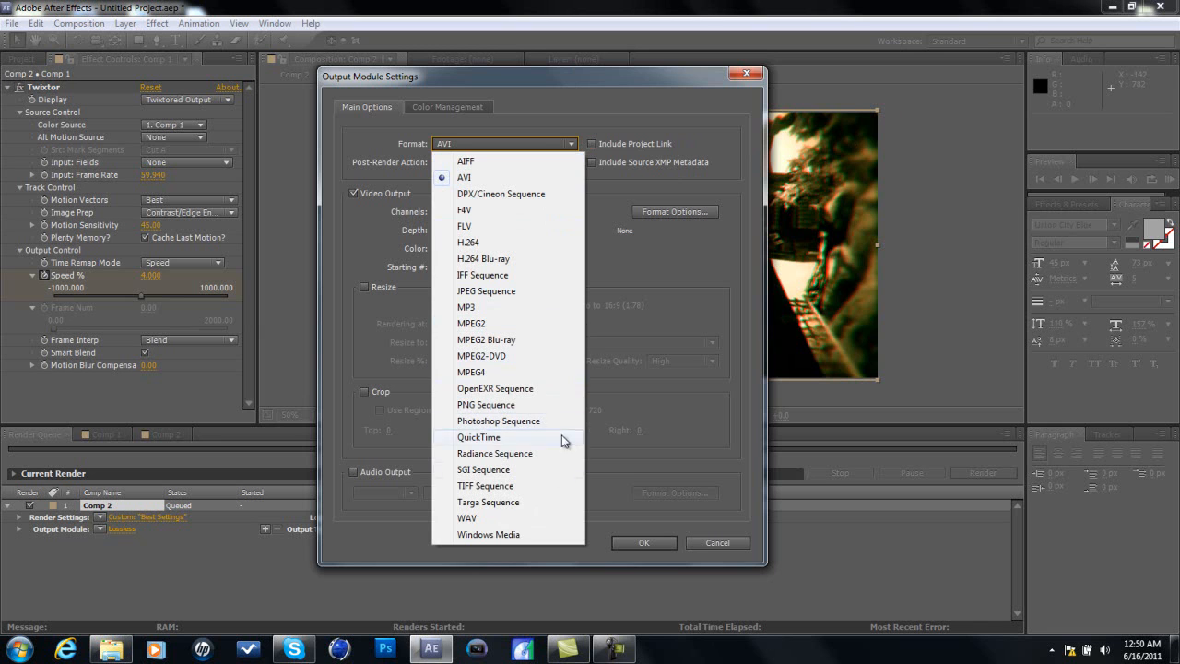
{"action": "left_click", "coordinate": [539, 178]}
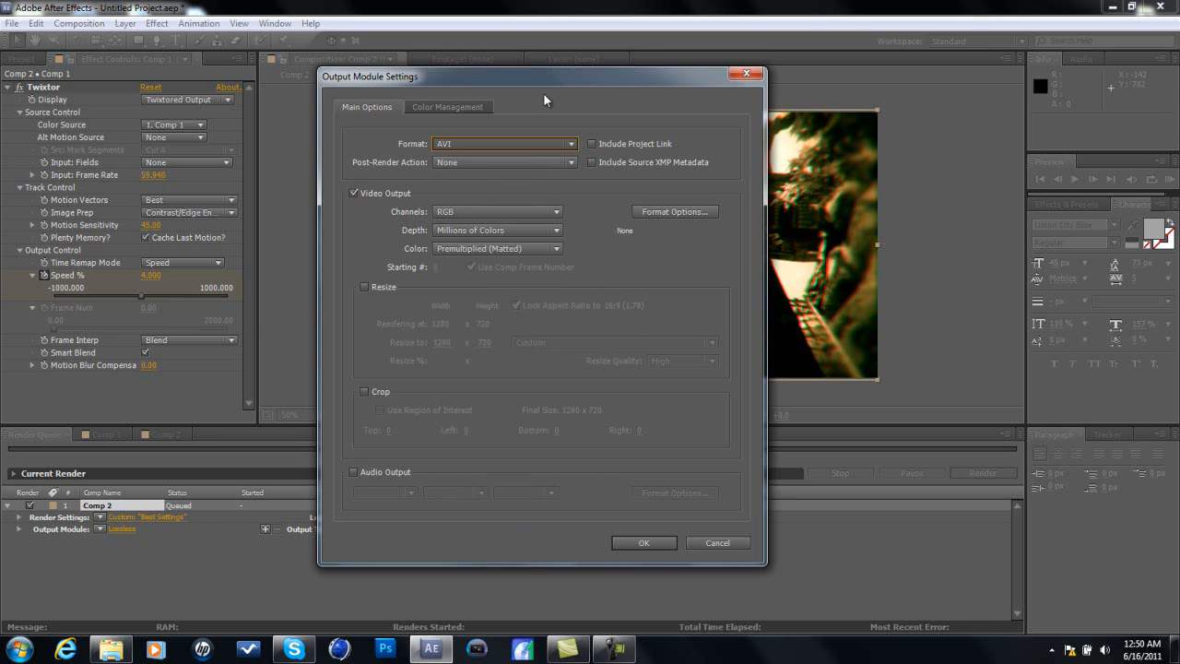
- Set the output module's format to Windows Media and leave out the project link
{"action": "scroll", "coordinate": [548, 150], "scroll_direction": "down", "scroll_amount": 20}
{"action": "left_click", "coordinate": [556, 144]}
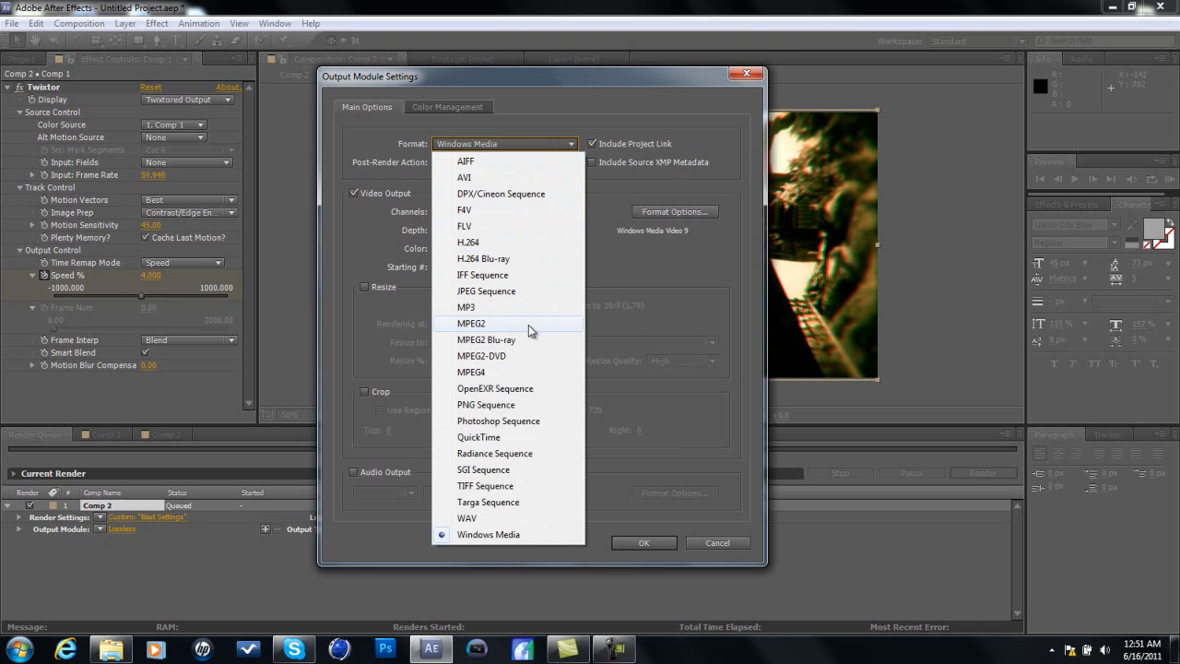
{"action": "left_click", "coordinate": [521, 439]}
{"action": "left_click", "coordinate": [591, 143]}
{"action": "left_click", "coordinate": [569, 162]}
{"action": "left_click", "coordinate": [433, 176]}
{"action": "left_click", "coordinate": [505, 144]}
{"action": "left_click", "coordinate": [524, 534]}
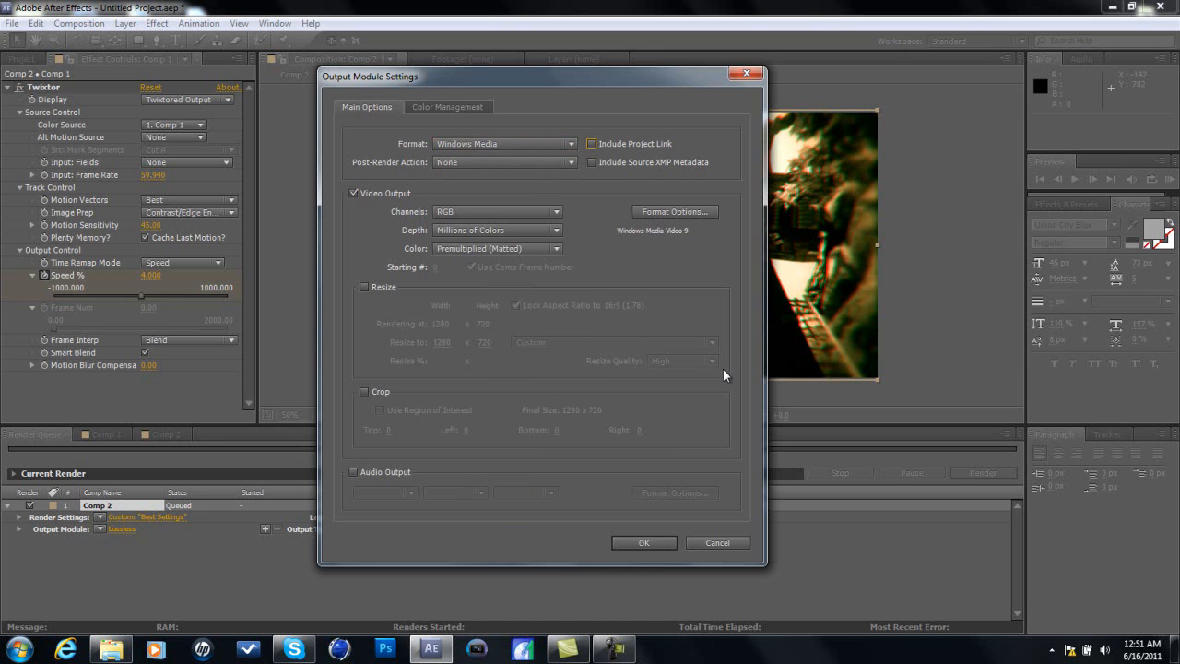
- Adjust the maximum bitrate in the Windows Media format options and accept the output module settings
{"action": "left_click", "coordinate": [700, 215]}
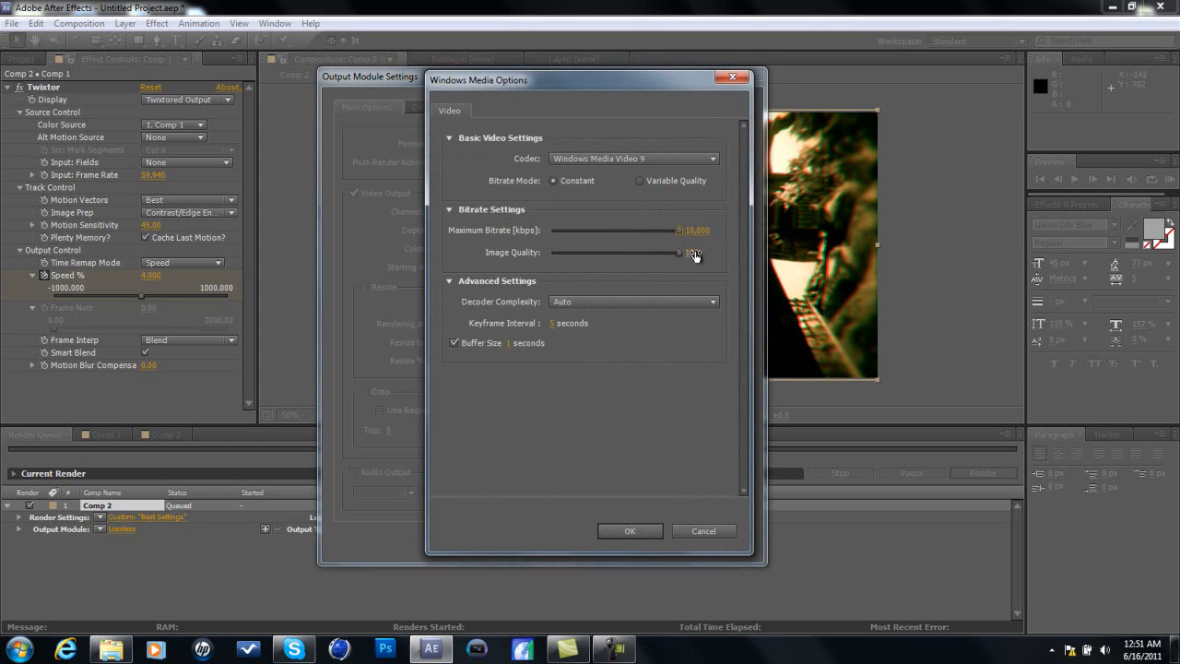
{"action": "left_click_drag", "start_coordinate": [675, 229], "coordinate": [608, 232]}
{"action": "left_click", "coordinate": [645, 532]}
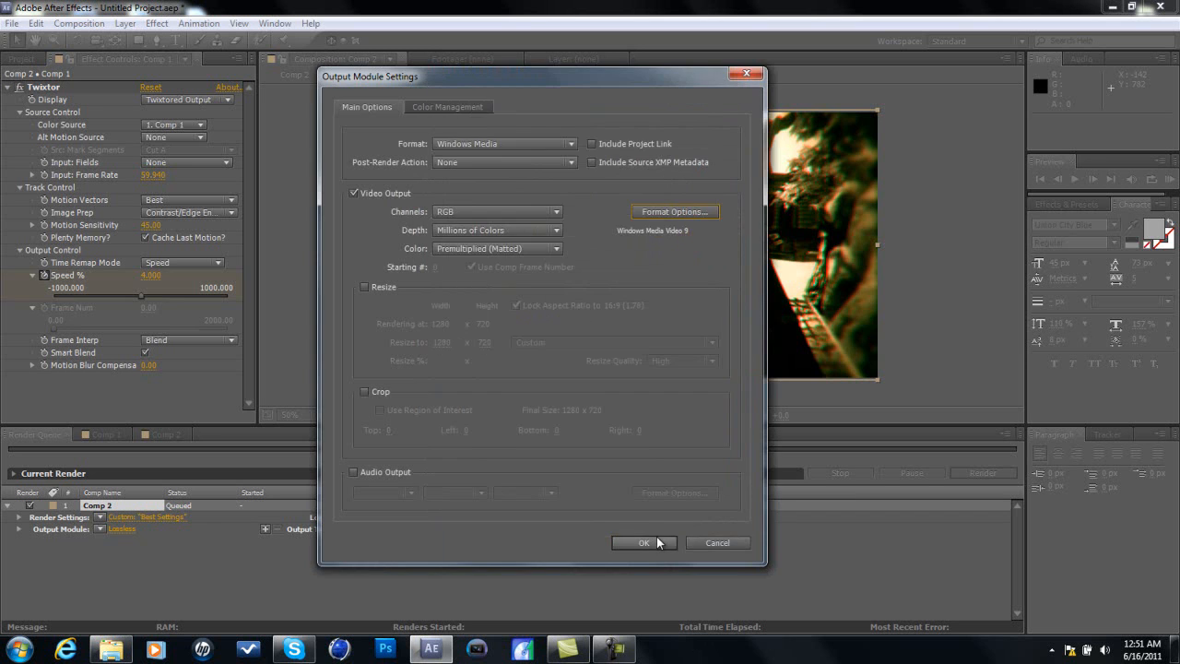
{"action": "left_click", "coordinate": [650, 535]}
- Set the project's color depth to 16 bits per channel in the project settings
{"action": "left_click", "coordinate": [12, 23]}
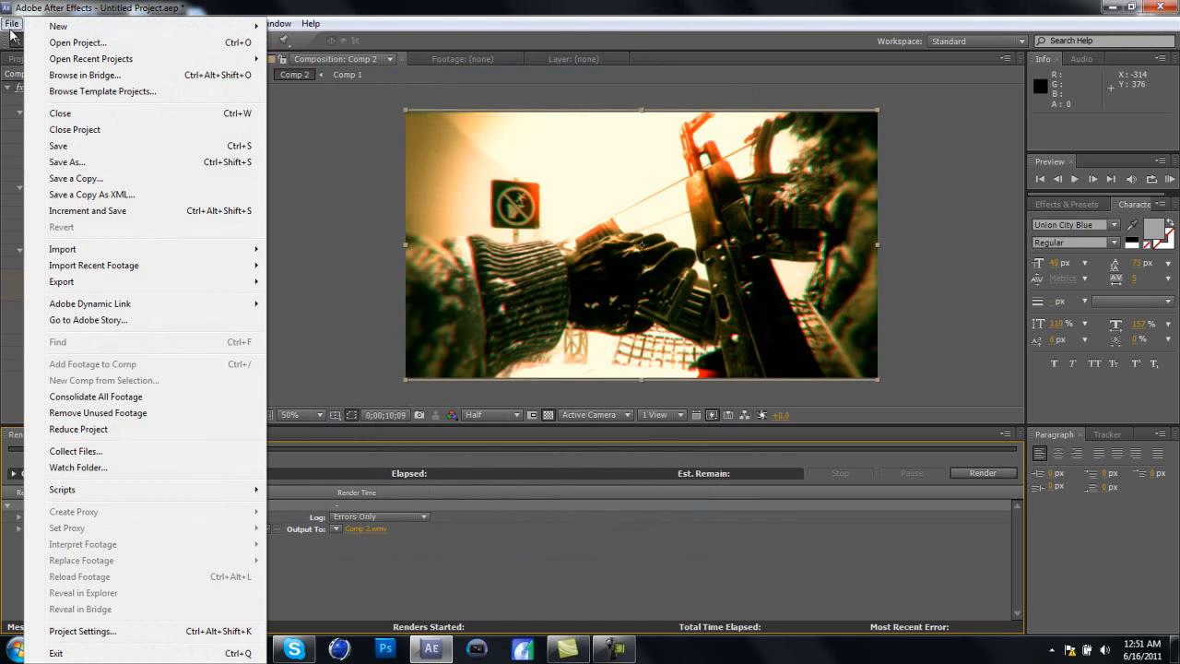
{"action": "left_click", "coordinate": [117, 631]}
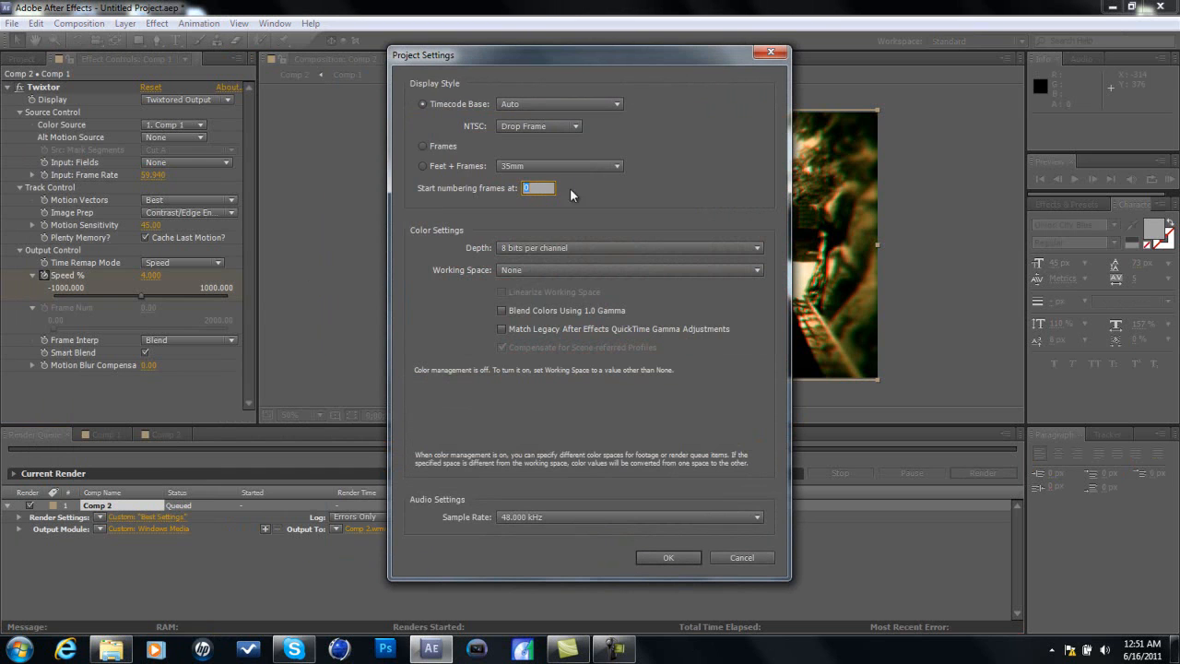
{"action": "left_click", "coordinate": [572, 247]}
{"action": "left_click", "coordinate": [582, 282]}
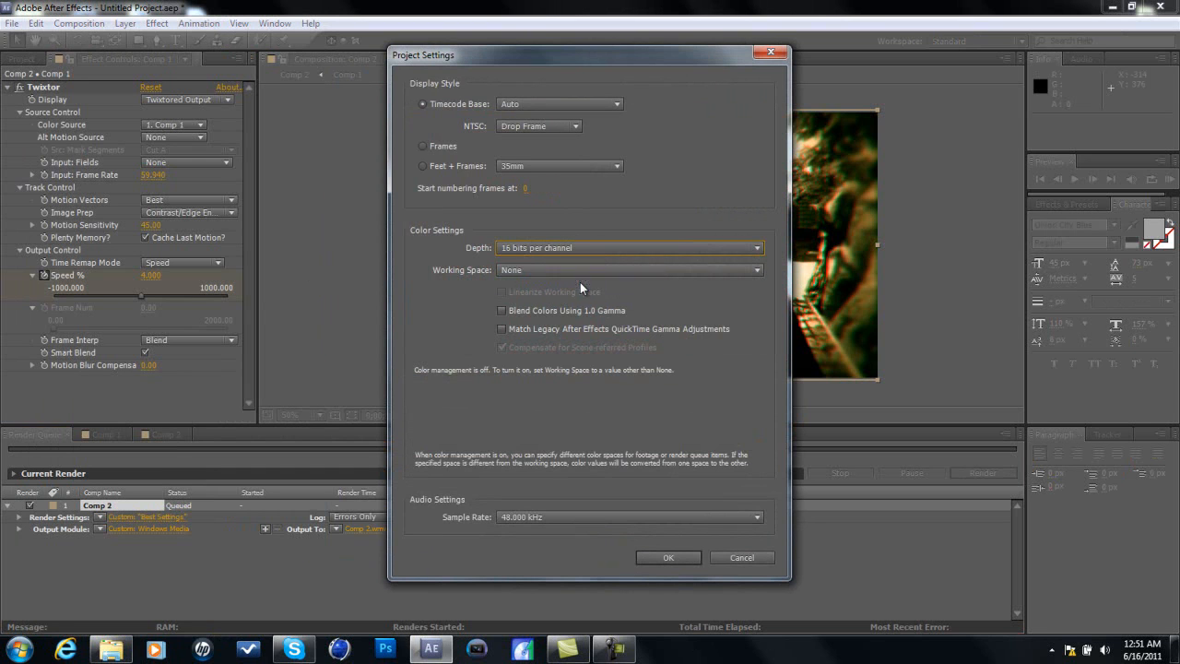
{"action": "left_click", "coordinate": [678, 559]}
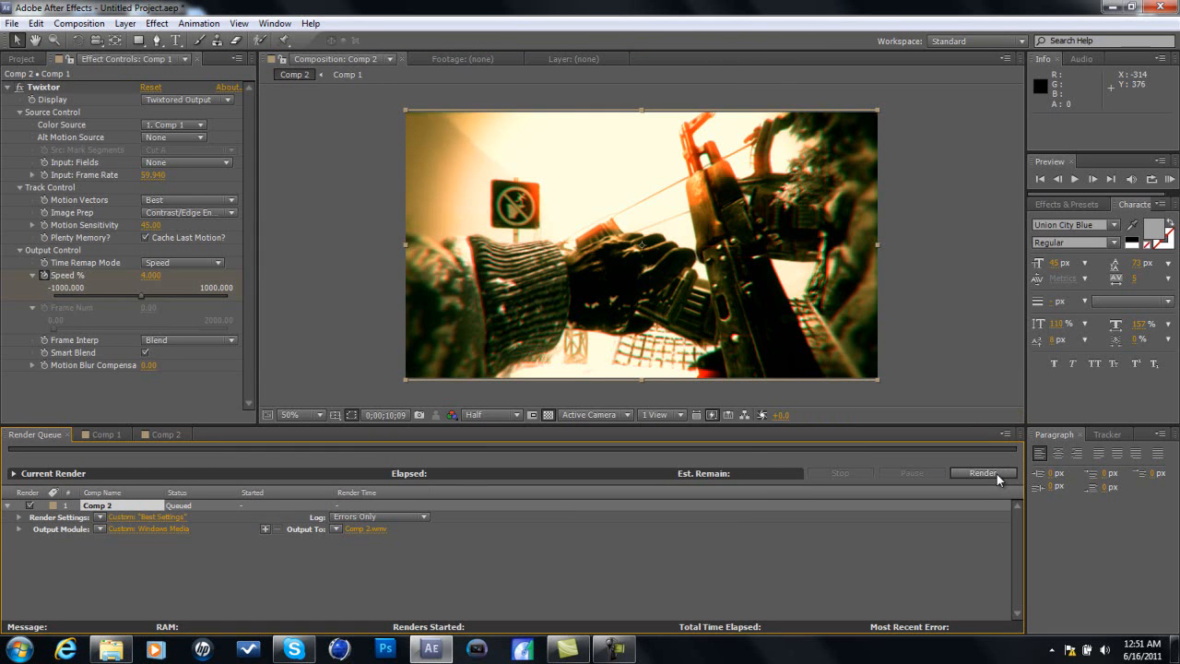
- Start rendering the queued Comp 2
{"action": "left_click", "coordinate": [983, 473]}
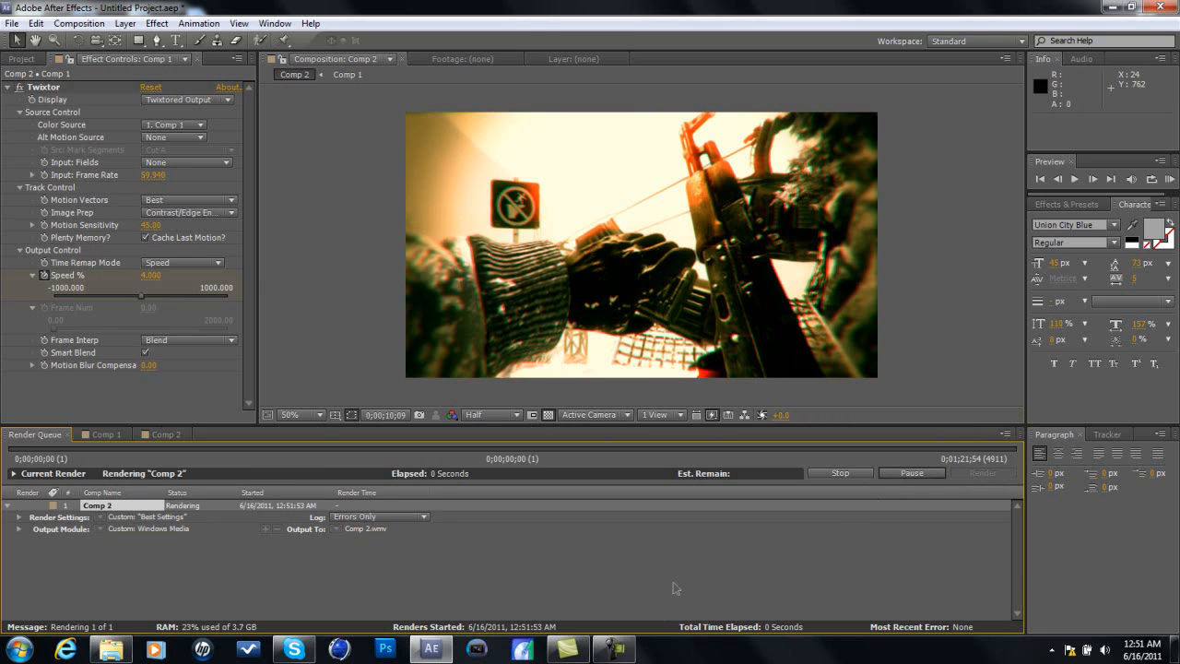
{"action": "left_click", "coordinate": [609, 649]}
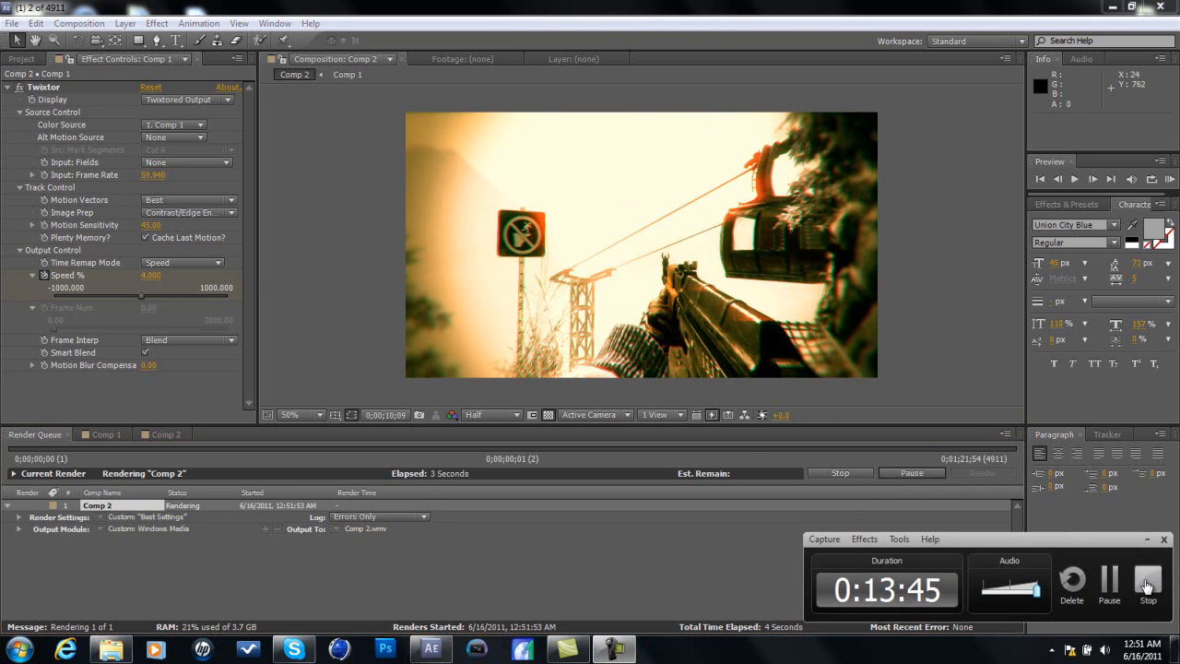